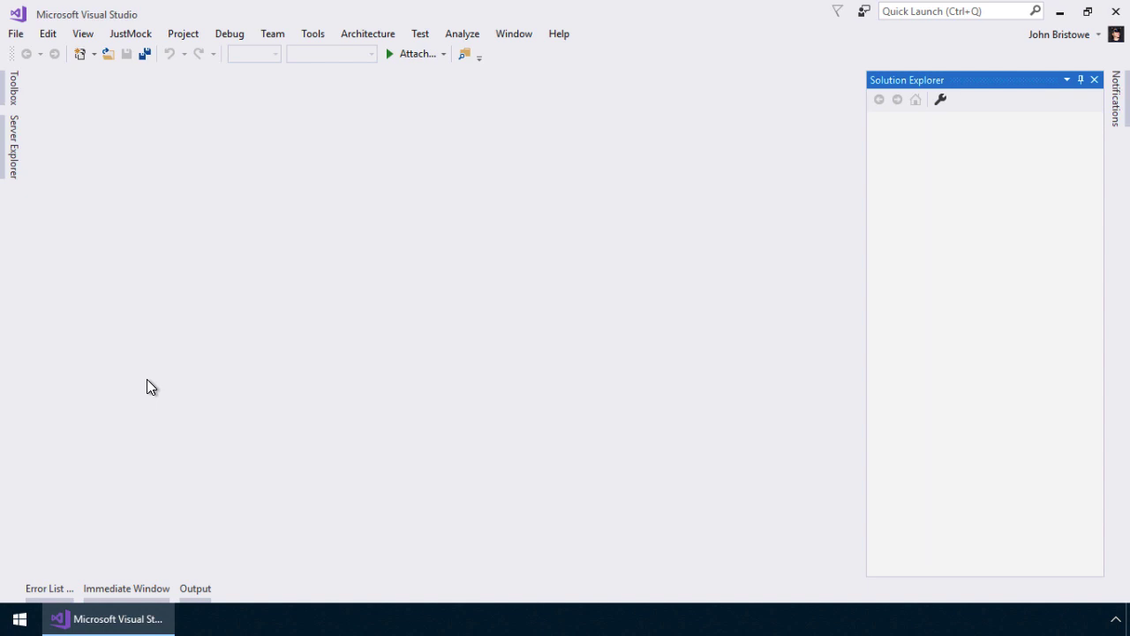
# Step: Start a new ASP.NET Web Application (.NET Framework) project named HelloReporting
pyautogui.click(12, 34)
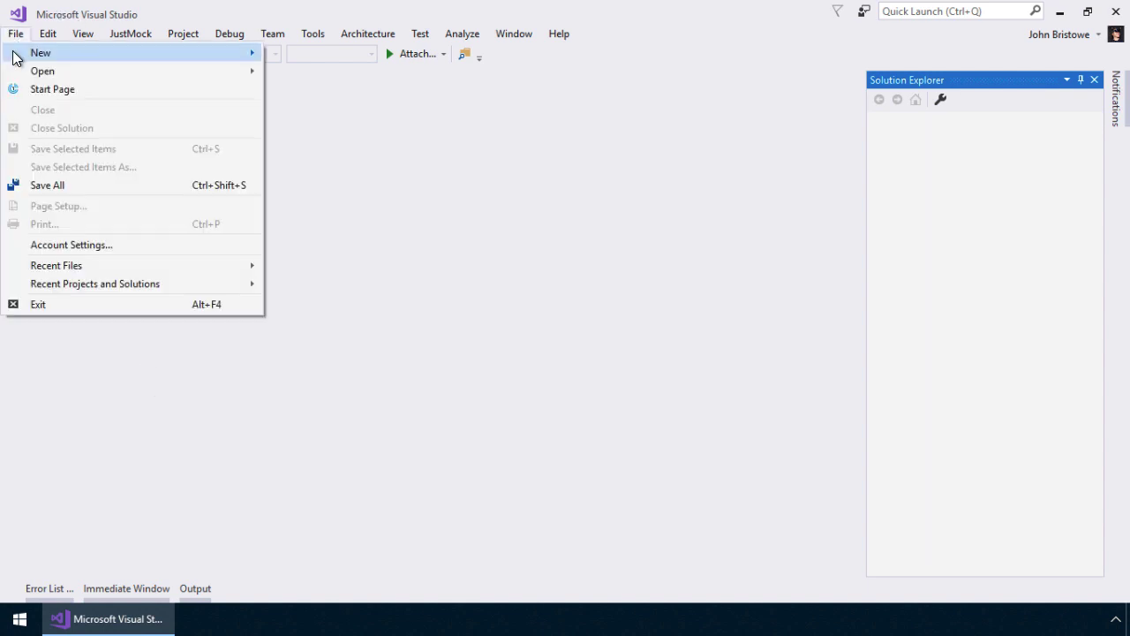
pyautogui.moveTo(13, 53)
pyautogui.click(308, 53)
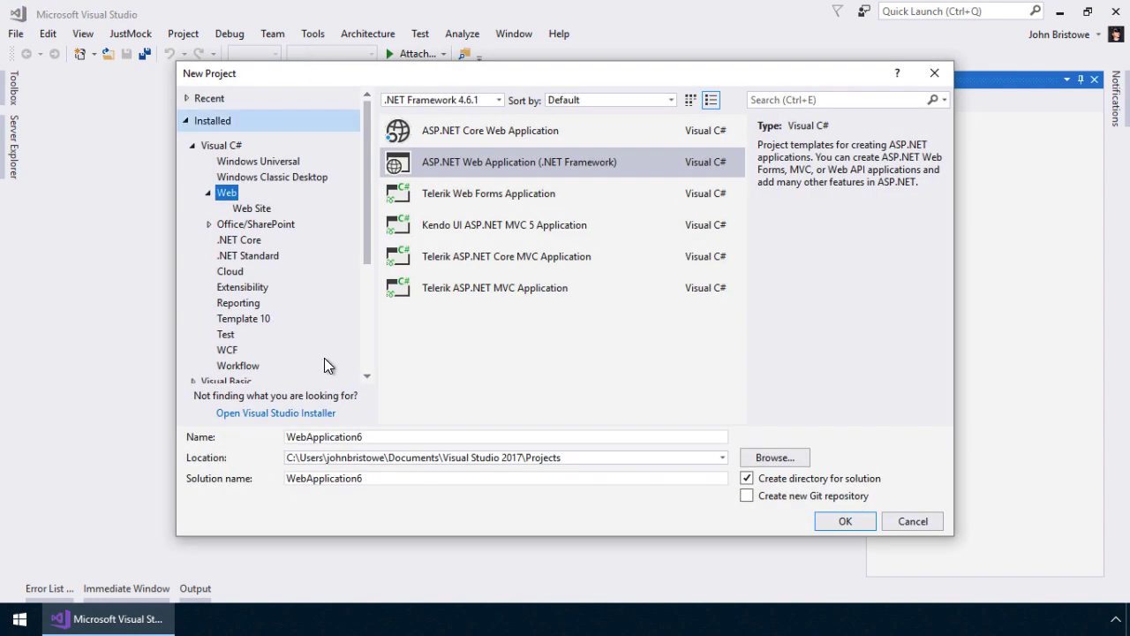
pyautogui.click(314, 438)
pyautogui.write('Hello')
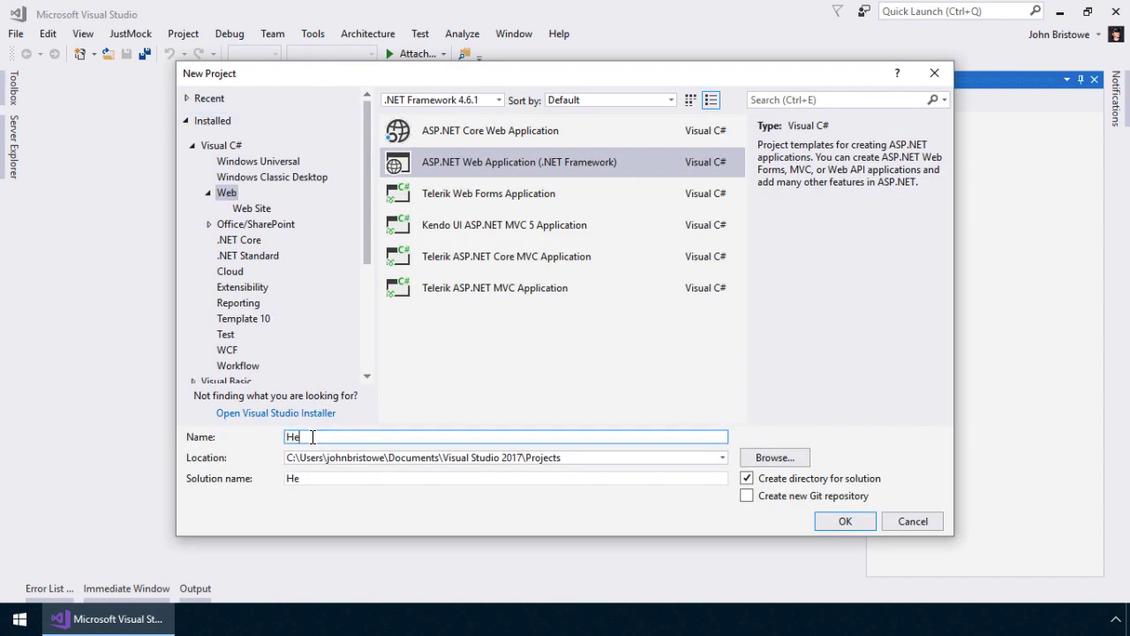
pyautogui.press('BackSpace')
pyautogui.write('oReporting')
pyautogui.press('Return')
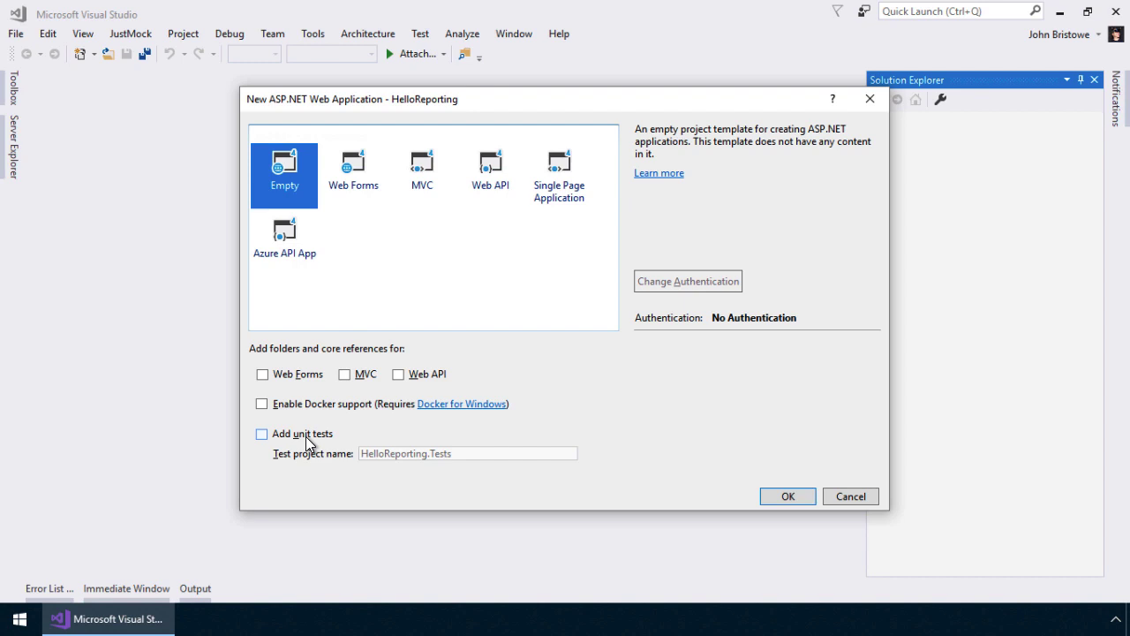
# Step: Create the HelloReporting project from the Empty template and begin adding a new item
pyautogui.press('Return')
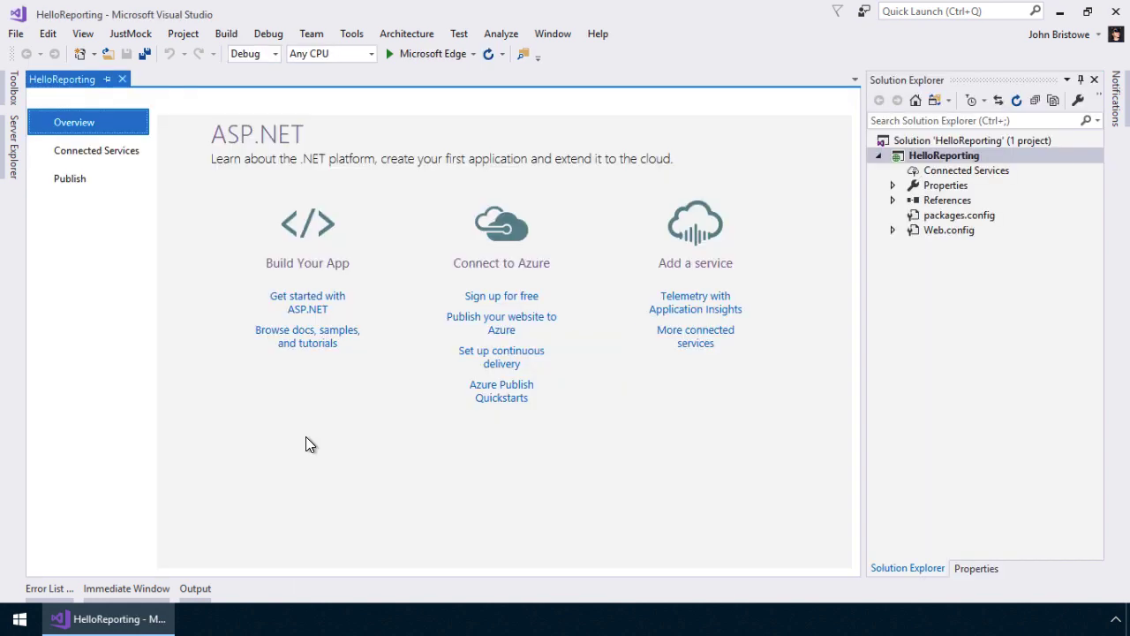
pyautogui.rightClick(944, 152)
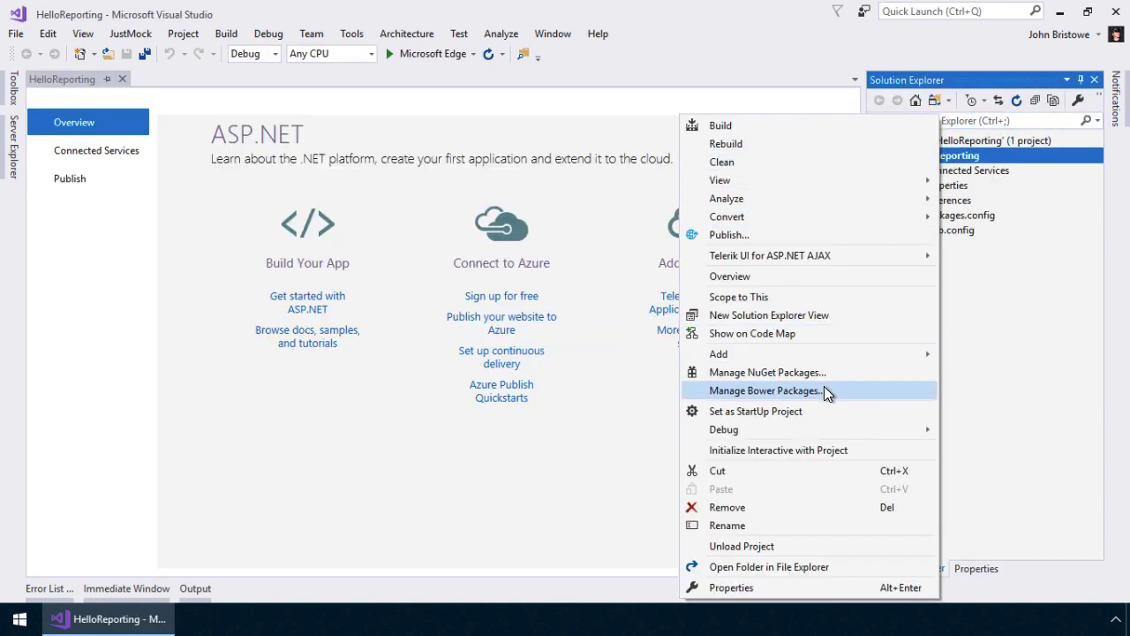
pyautogui.moveTo(832, 358)
pyautogui.click(444, 13)
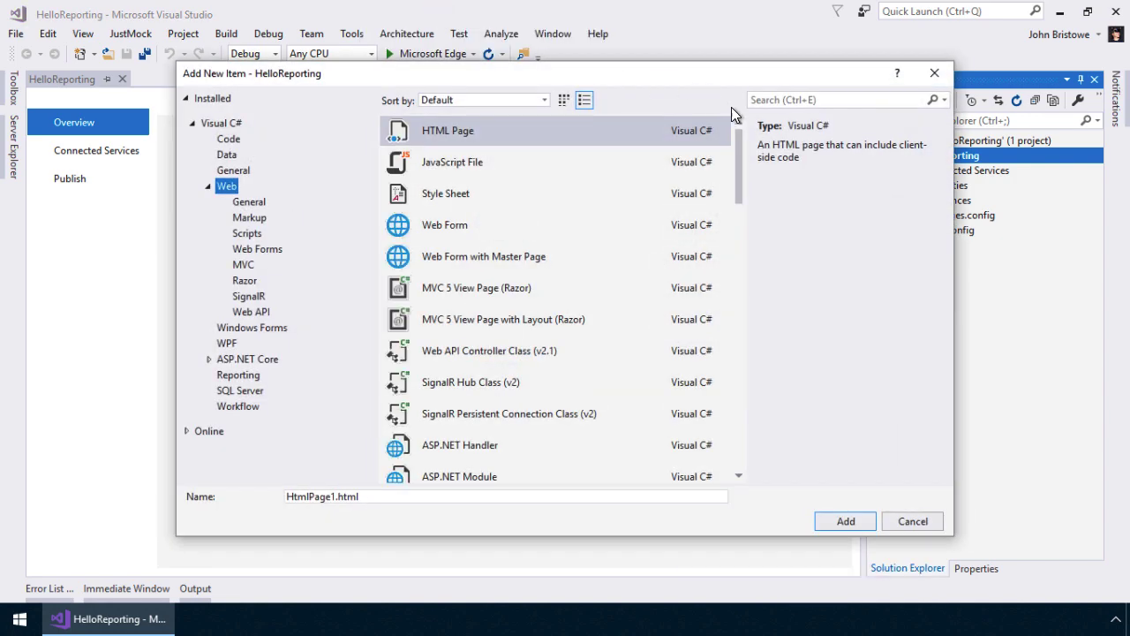
# Step: Add a Telerik HTML5 Report Viewer Page named index.html to the project
pyautogui.click(813, 99)
pyautogui.write('report')
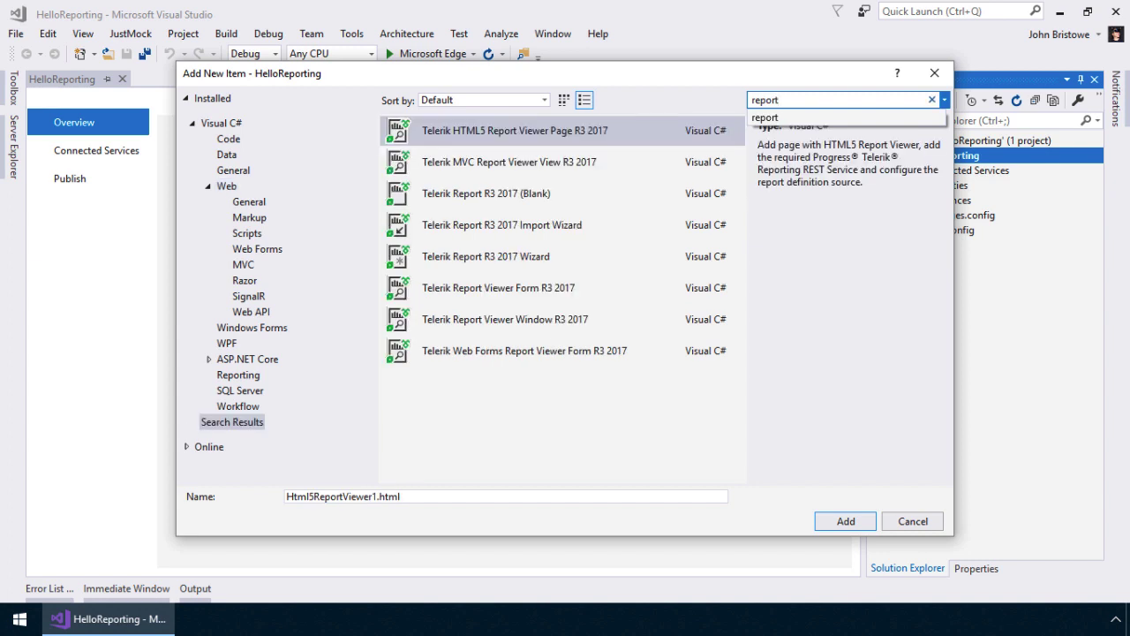
pyautogui.click(489, 137)
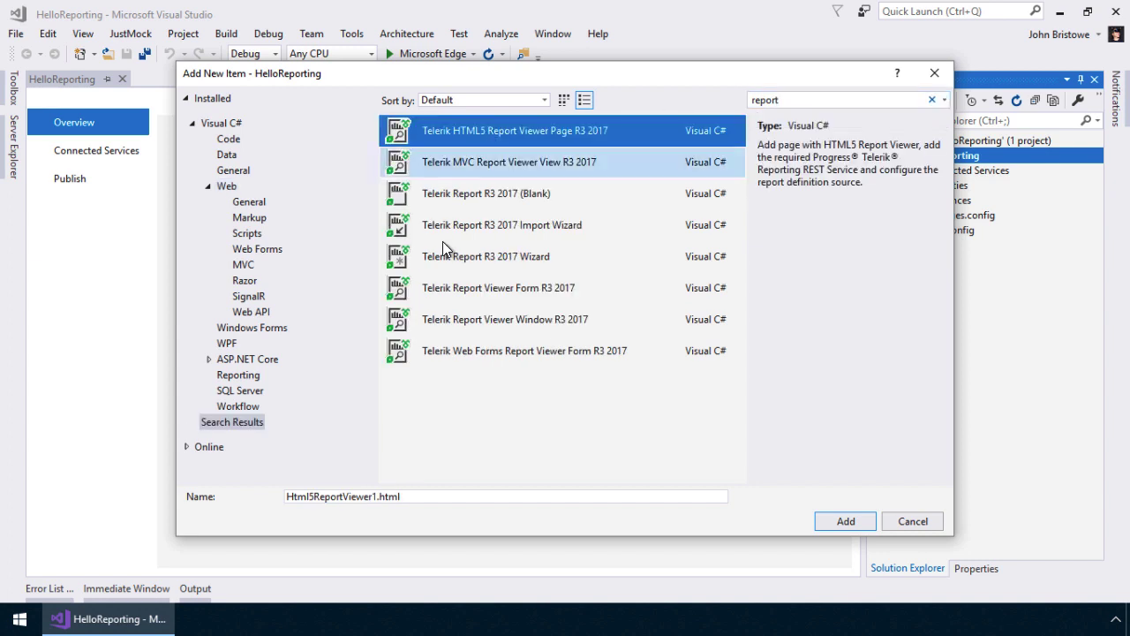
pyautogui.doubleClick(368, 497)
pyautogui.press('BackSpace')
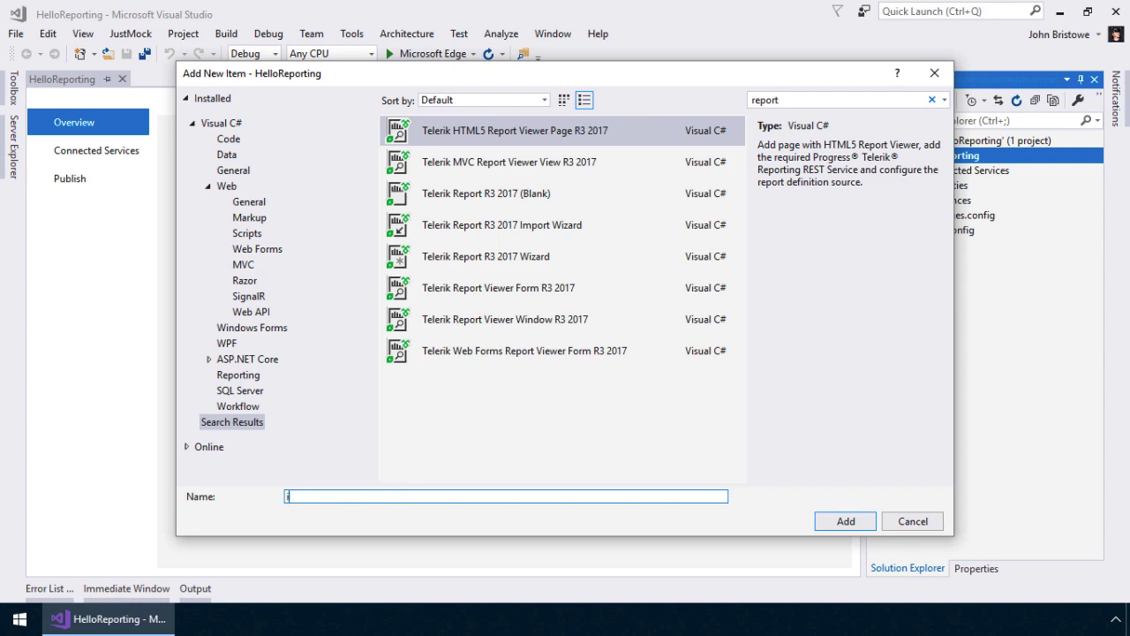
pyautogui.write('index.html')
pyautogui.press('Return')
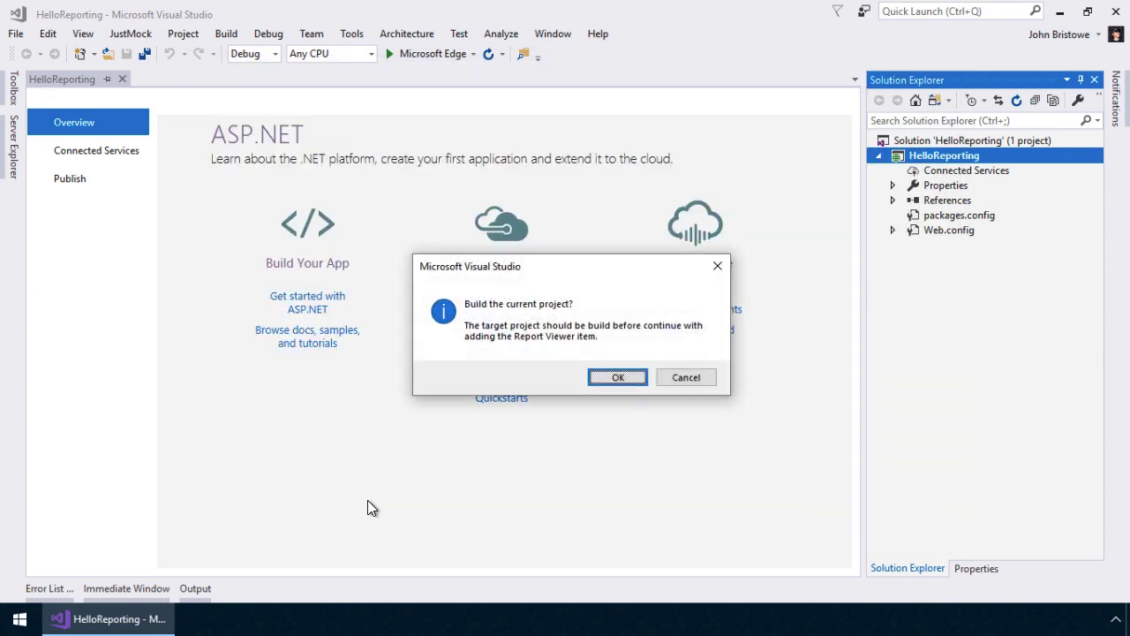
# Step: Build the project, then use a new REST service and the sample report definition for the viewer
pyautogui.click(602, 380)
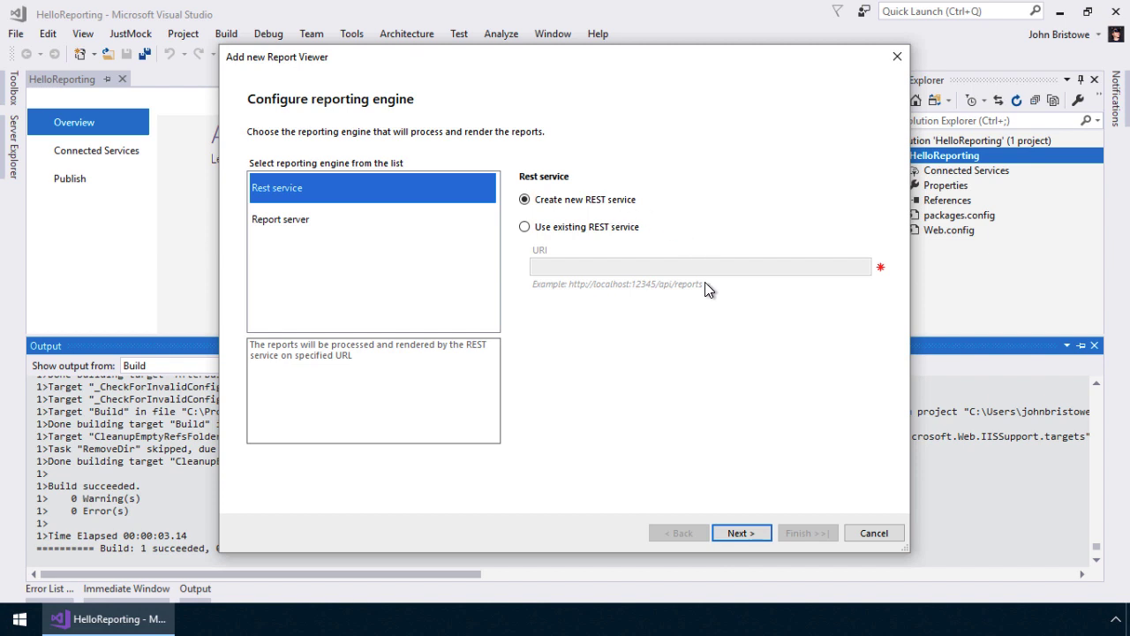
pyautogui.click(740, 532)
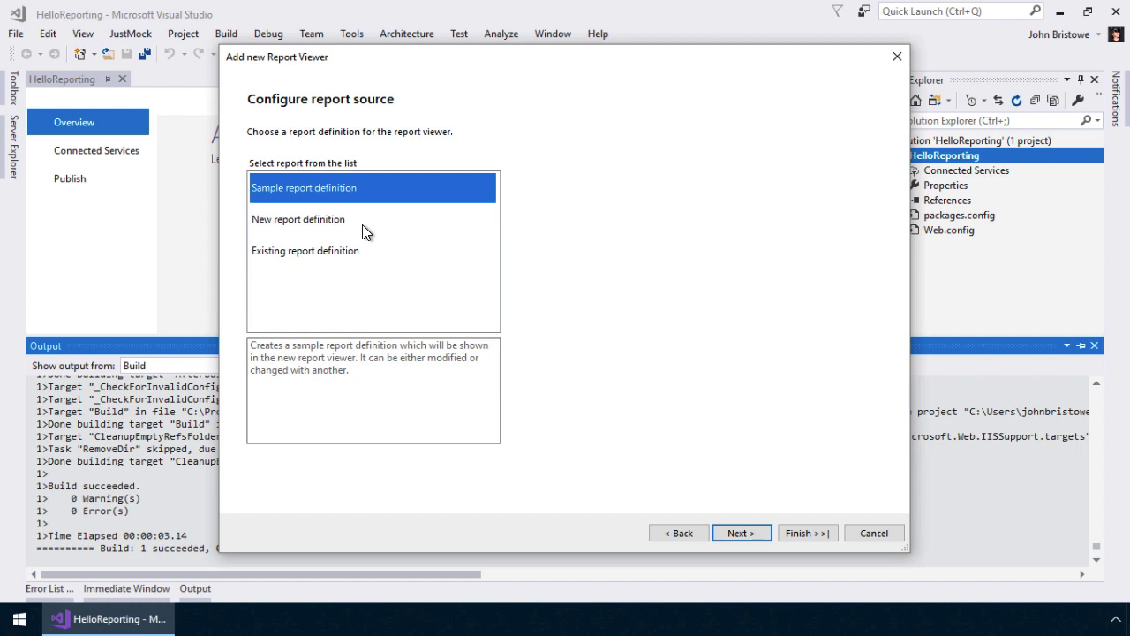
pyautogui.click(740, 534)
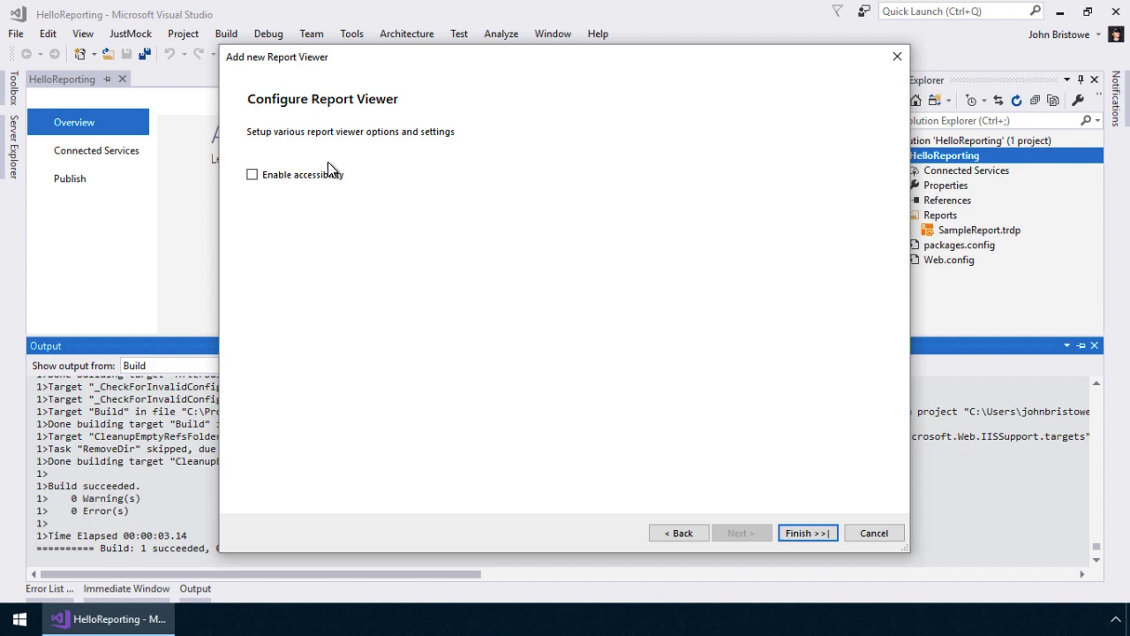
# Step: Finish the Report Viewer wizard and review the detailed log of added files and packages
pyautogui.click(807, 534)
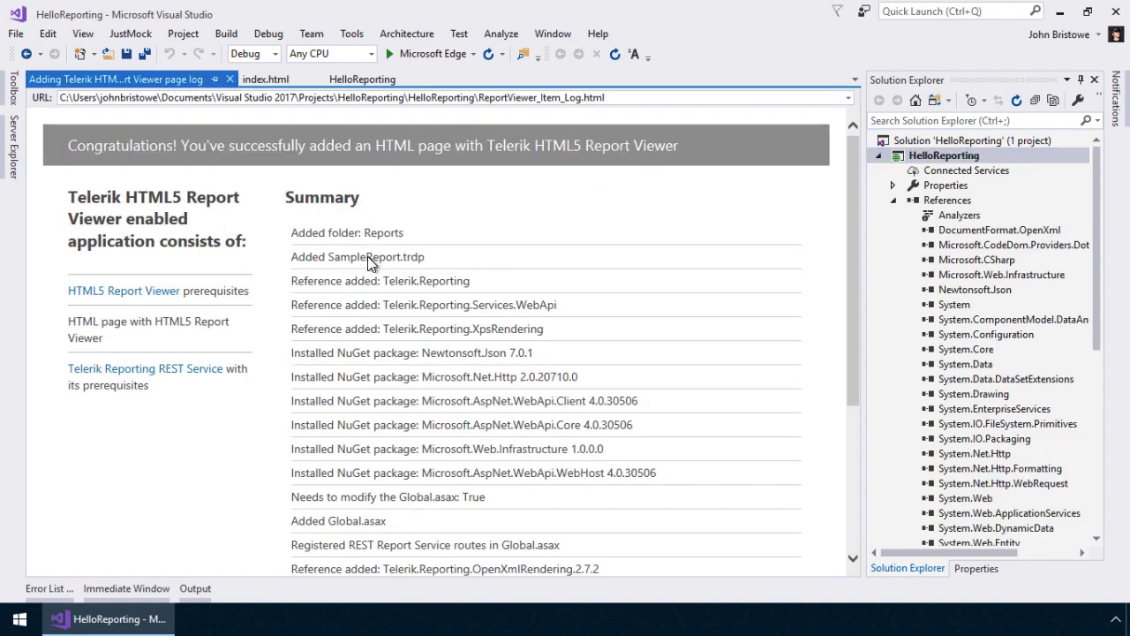
pyautogui.scroll(-3, 366, 395)
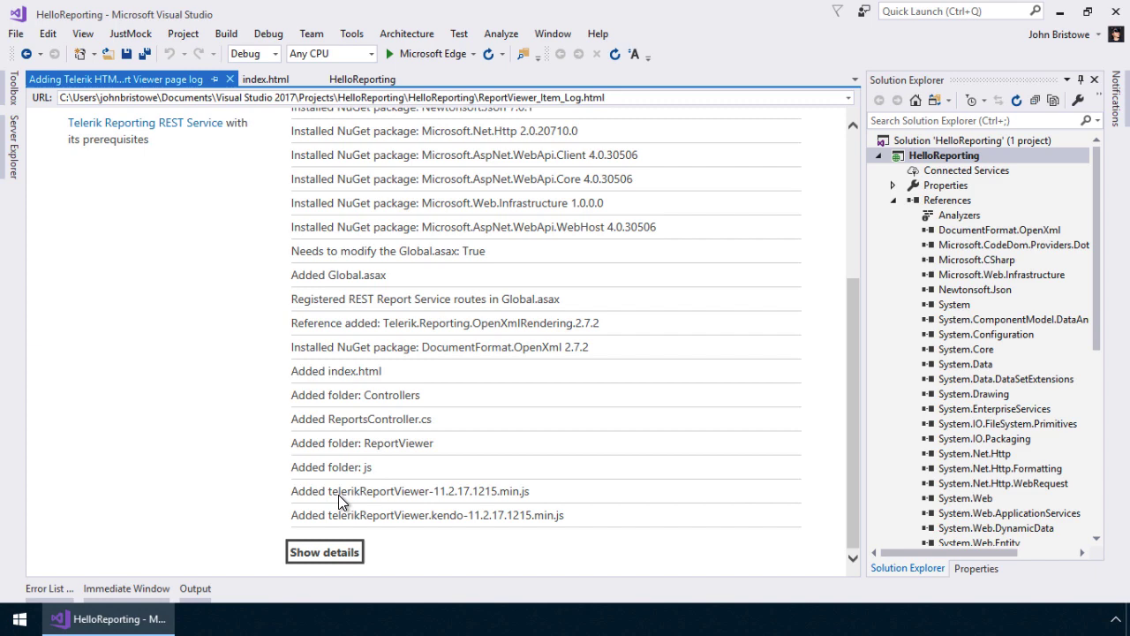
pyautogui.click(320, 551)
pyautogui.scroll(-3, 466, 495)
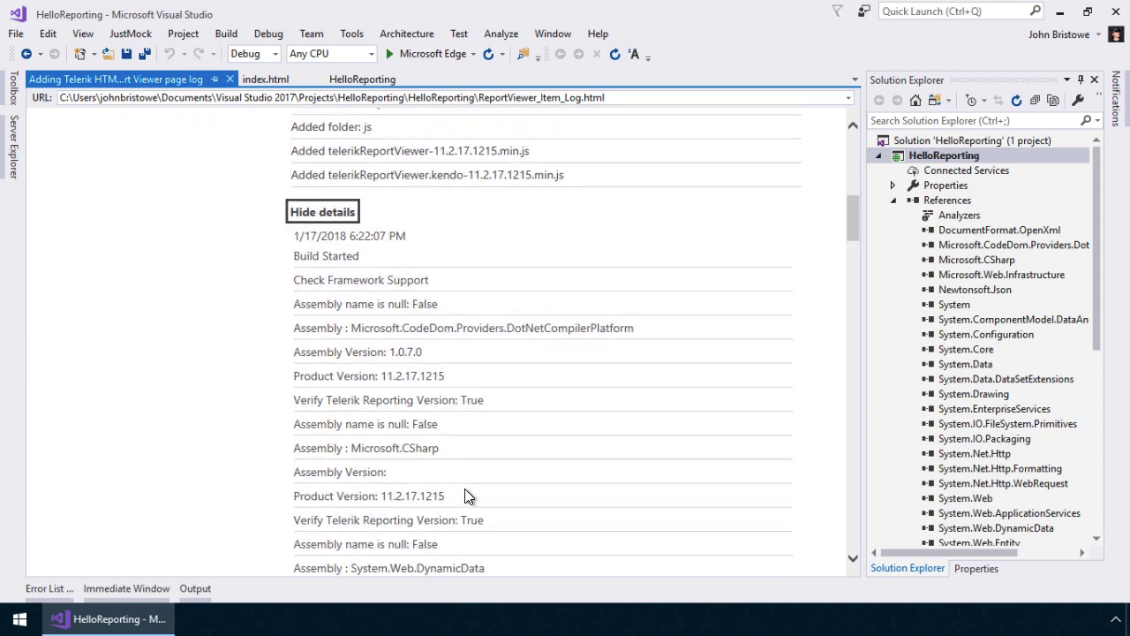
pyautogui.scroll(5, 465, 496)
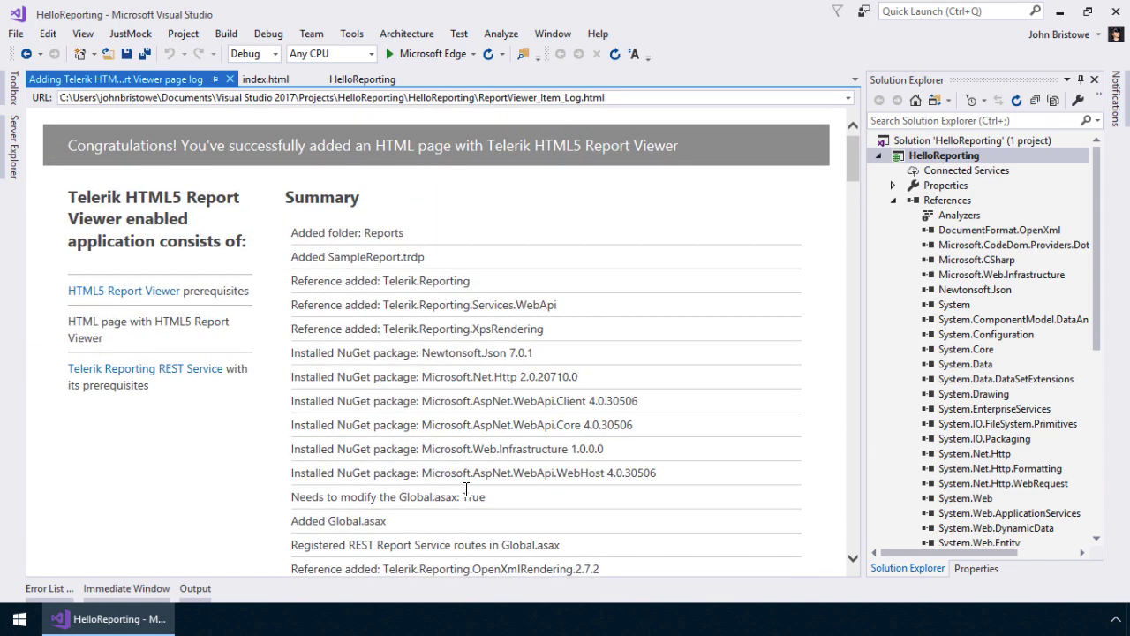
pyautogui.click(897, 198)
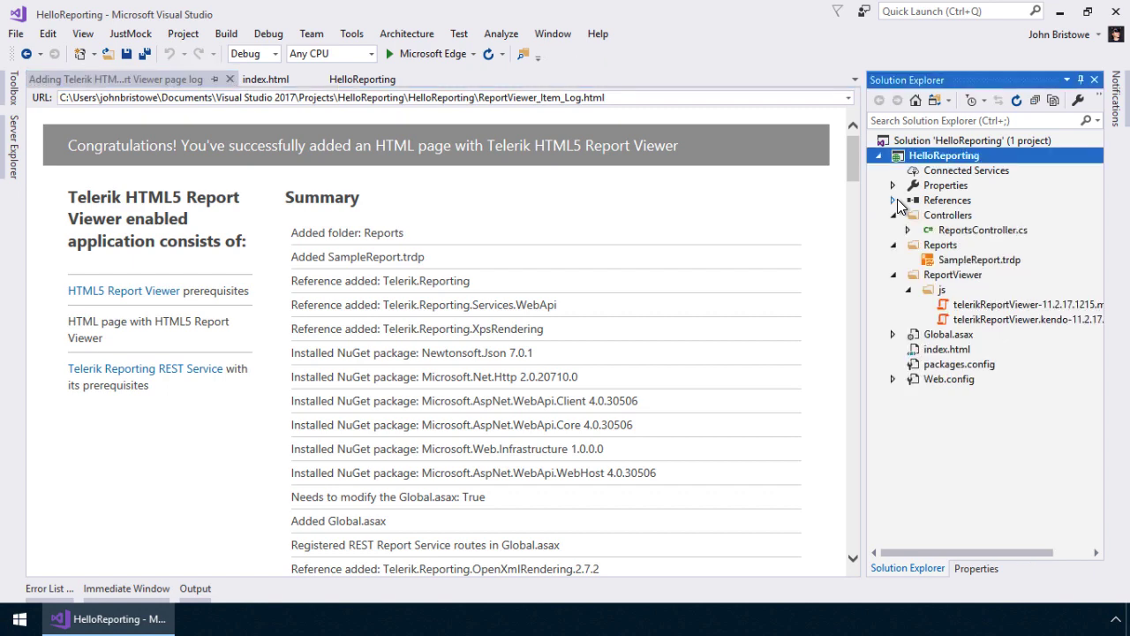
# Step: Open index.html and run HelloReporting in Microsoft Edge to display the Sample Report
pyautogui.doubleClick(923, 351)
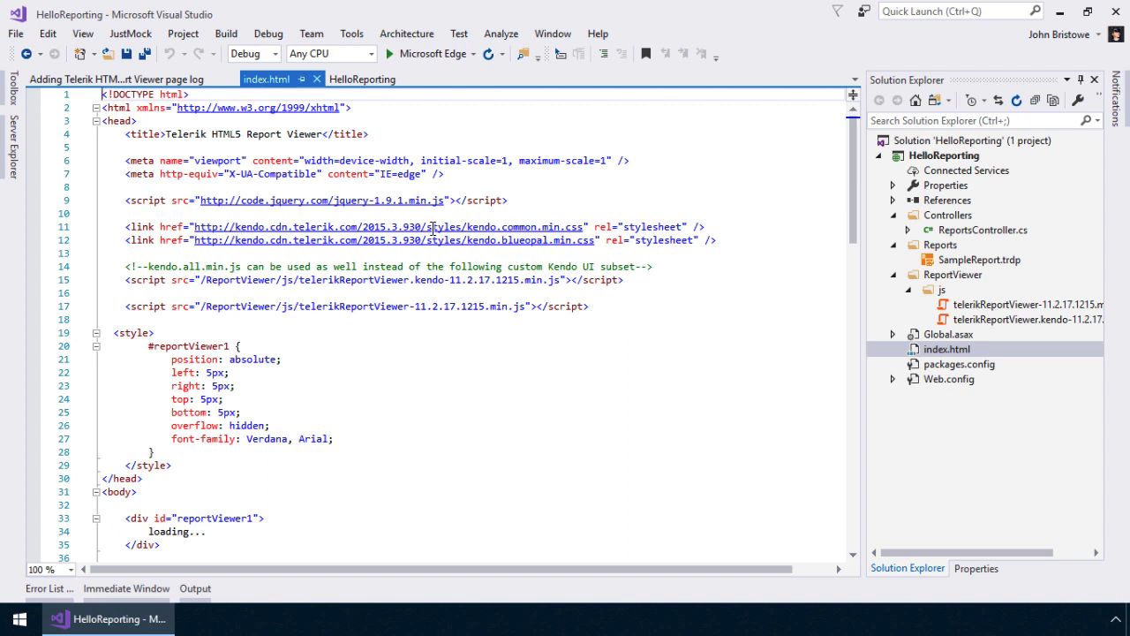
pyautogui.click(394, 54)
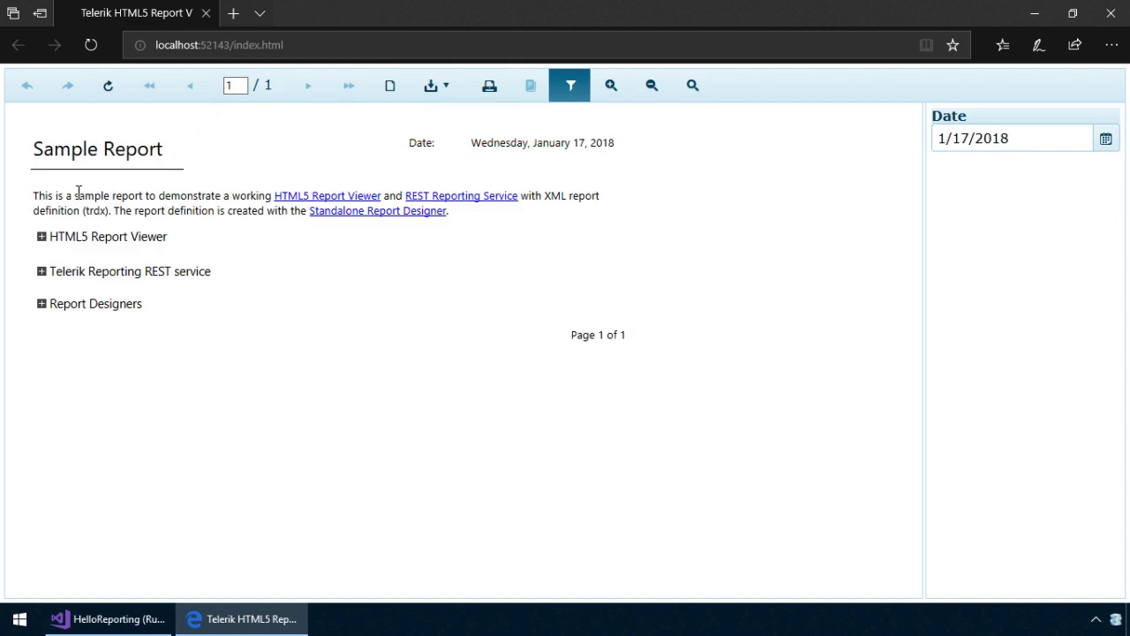
# Step: Expand the HTML5 Report Viewer section in the Sample Report, then close Edge
pyautogui.click(42, 238)
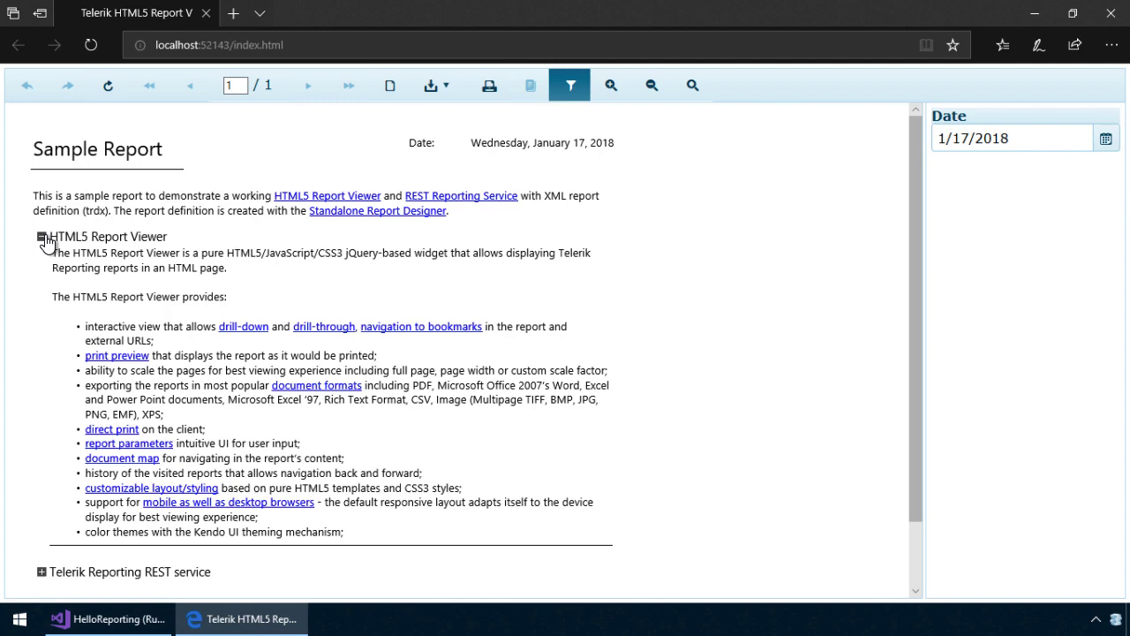
pyautogui.click(1112, 14)
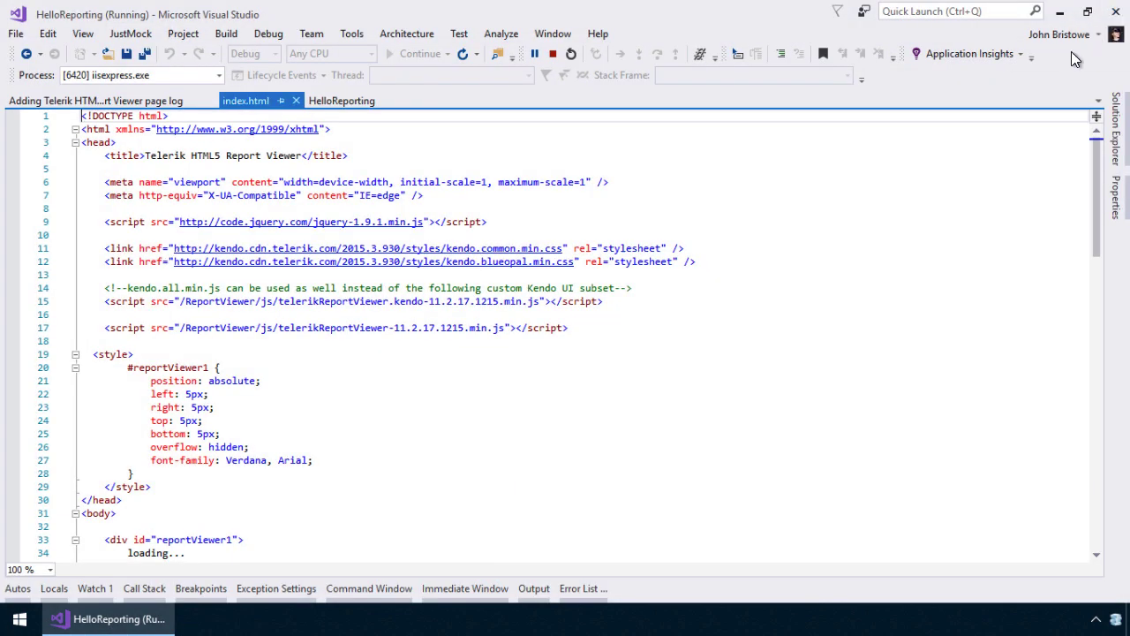
# Step: Stop debugging and open Reports/SampleReport.trdp in the Telerik Report Designer
pyautogui.click(1117, 133)
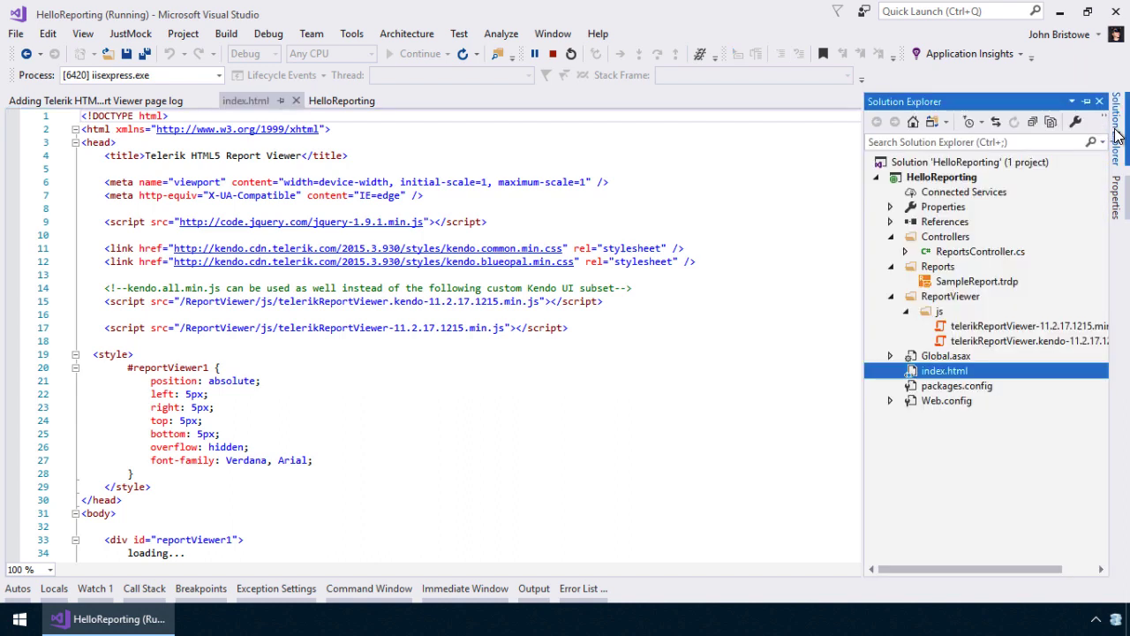
pyautogui.click(553, 53)
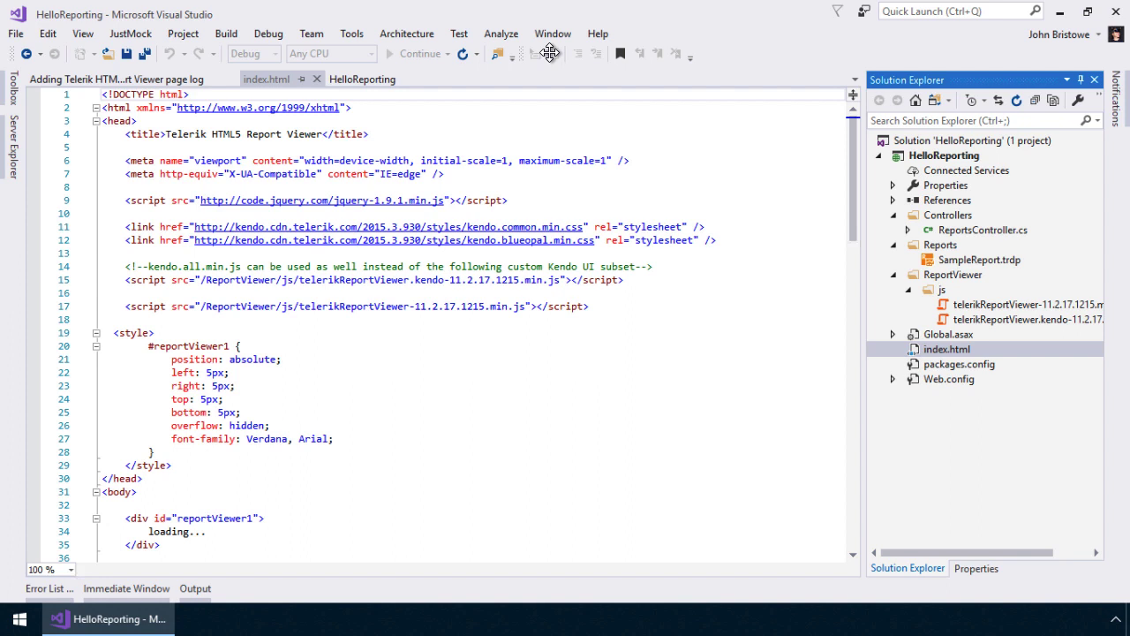
pyautogui.doubleClick(960, 247)
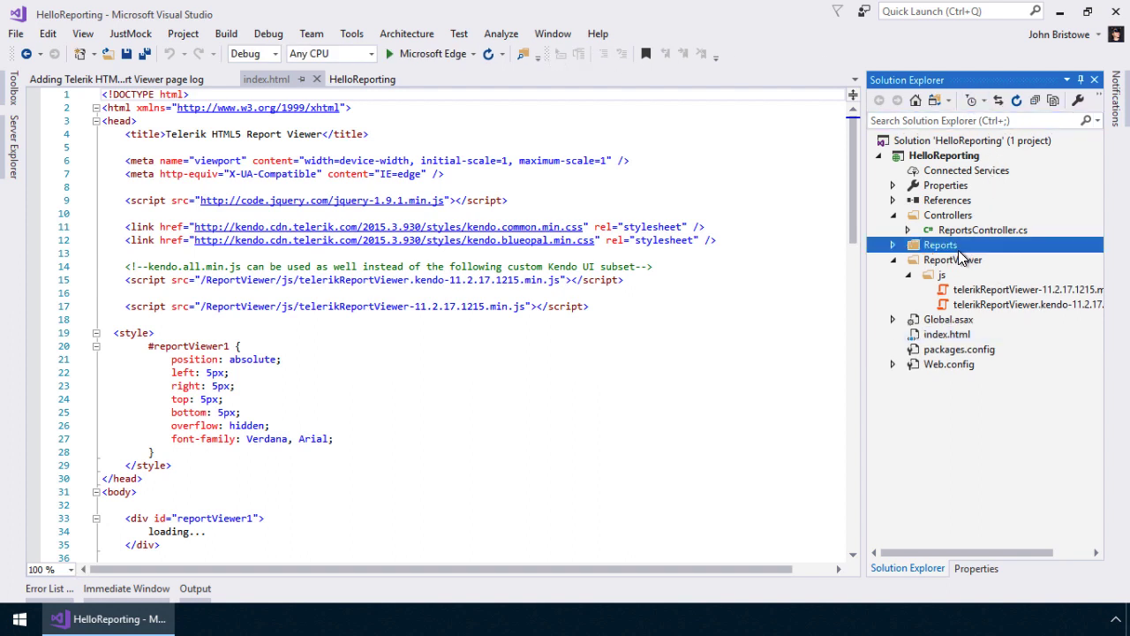
pyautogui.doubleClick(950, 248)
pyautogui.click(945, 264)
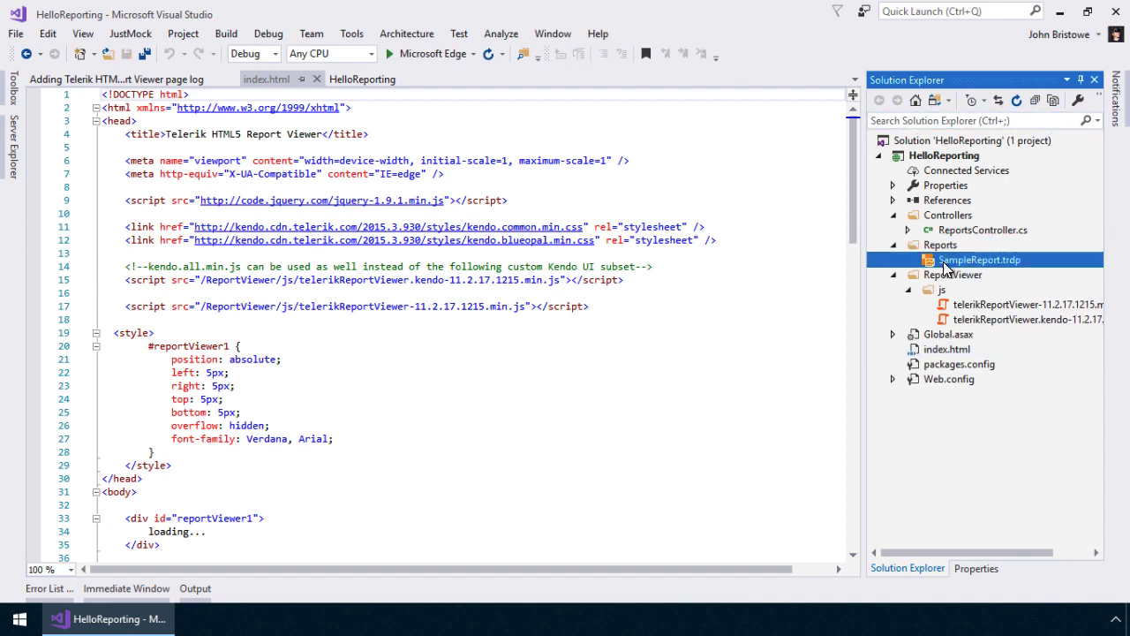
pyautogui.doubleClick(947, 261)
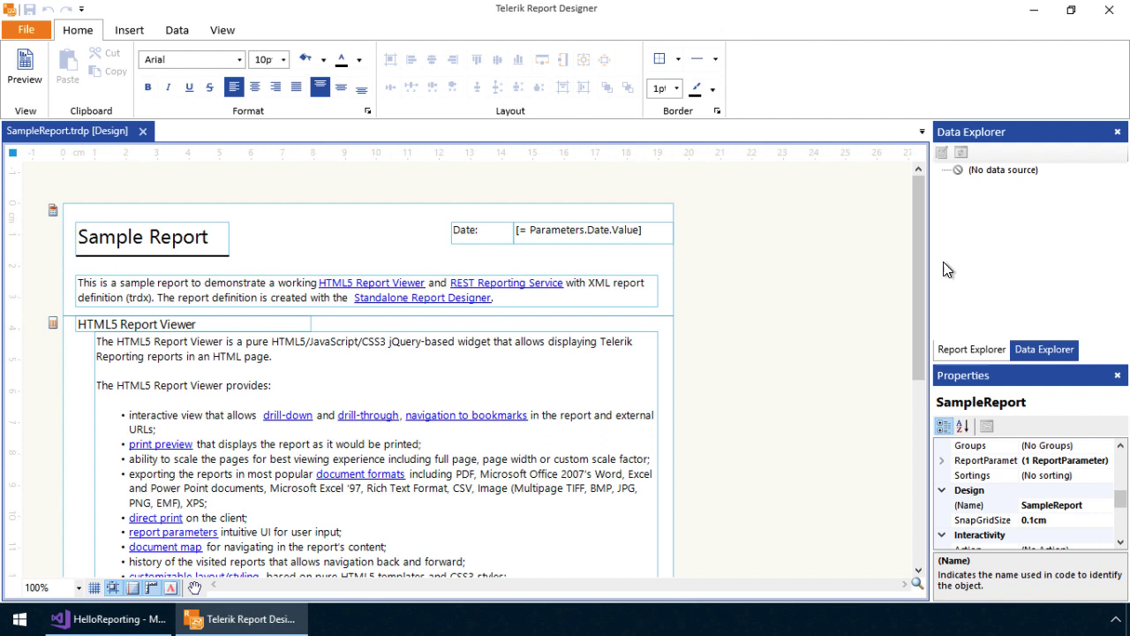
# Step: Select the six detailSection1 items in Report Explorer and delete them
pyautogui.click(952, 352)
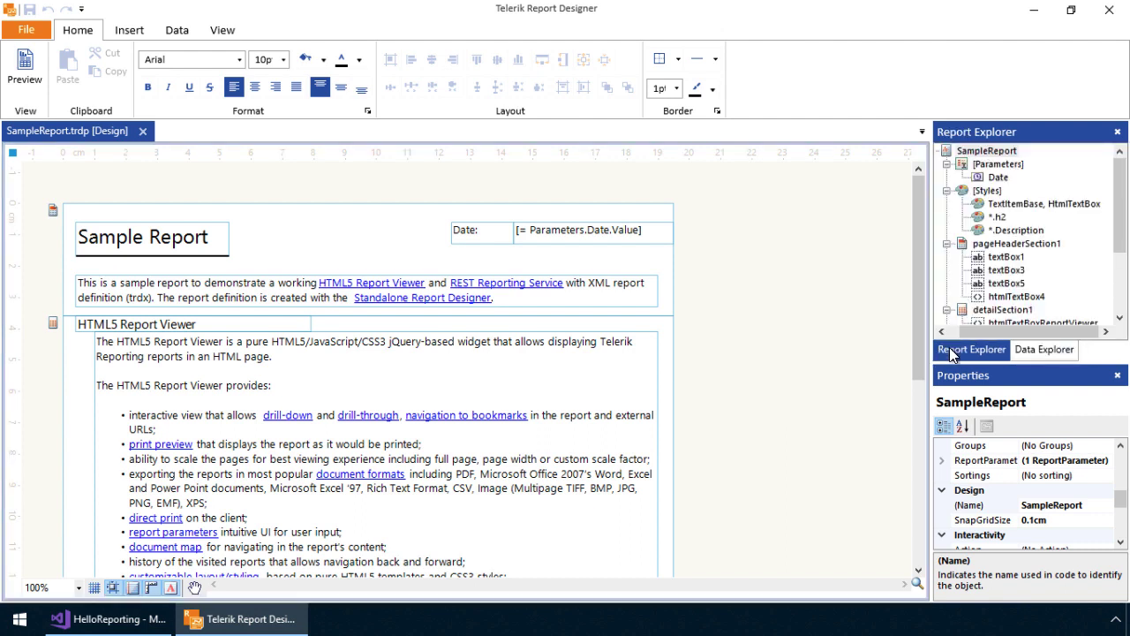
pyautogui.scroll(-3, 1113, 285)
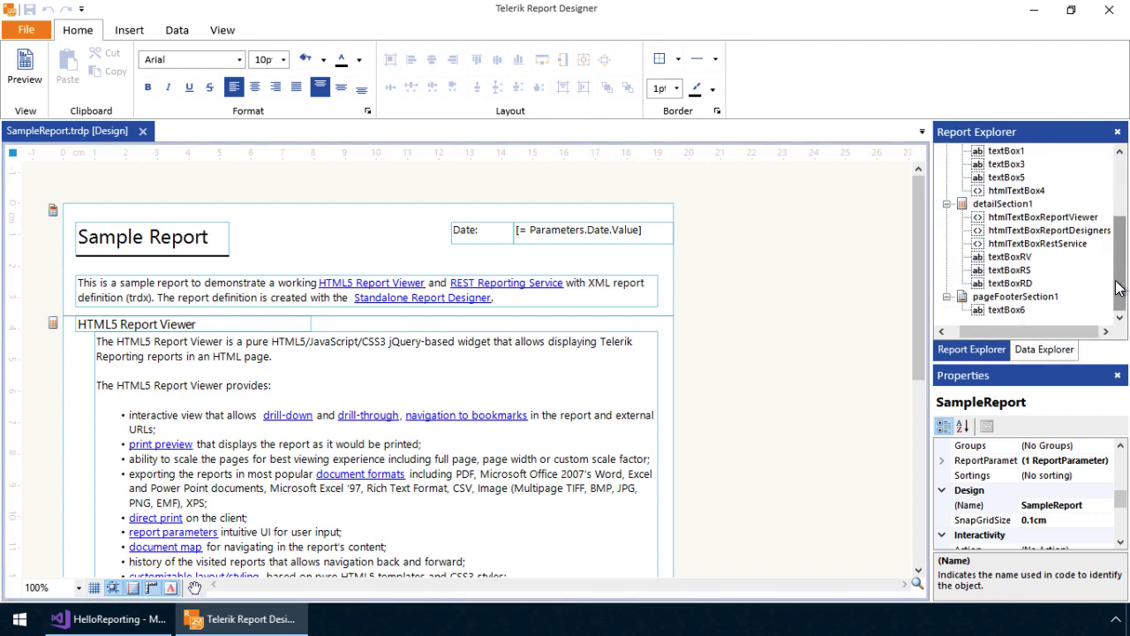
pyautogui.click(1007, 218)
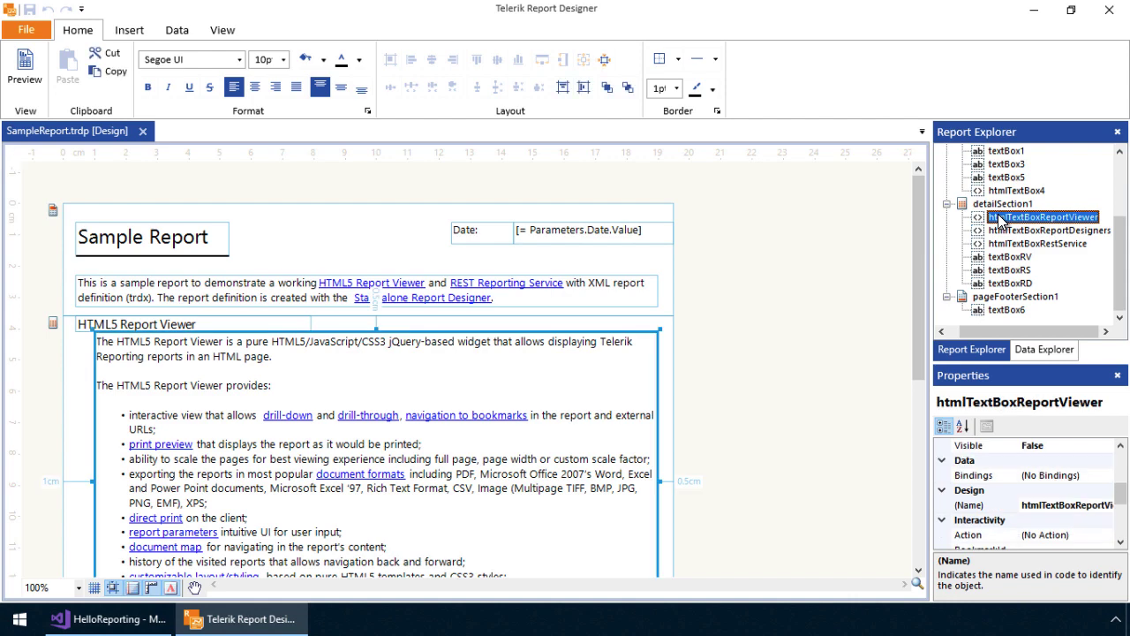
pyautogui.keyDown('shift'); pyautogui.click(993, 283); pyautogui.keyUp('shift')
pyautogui.rightClick(992, 285)
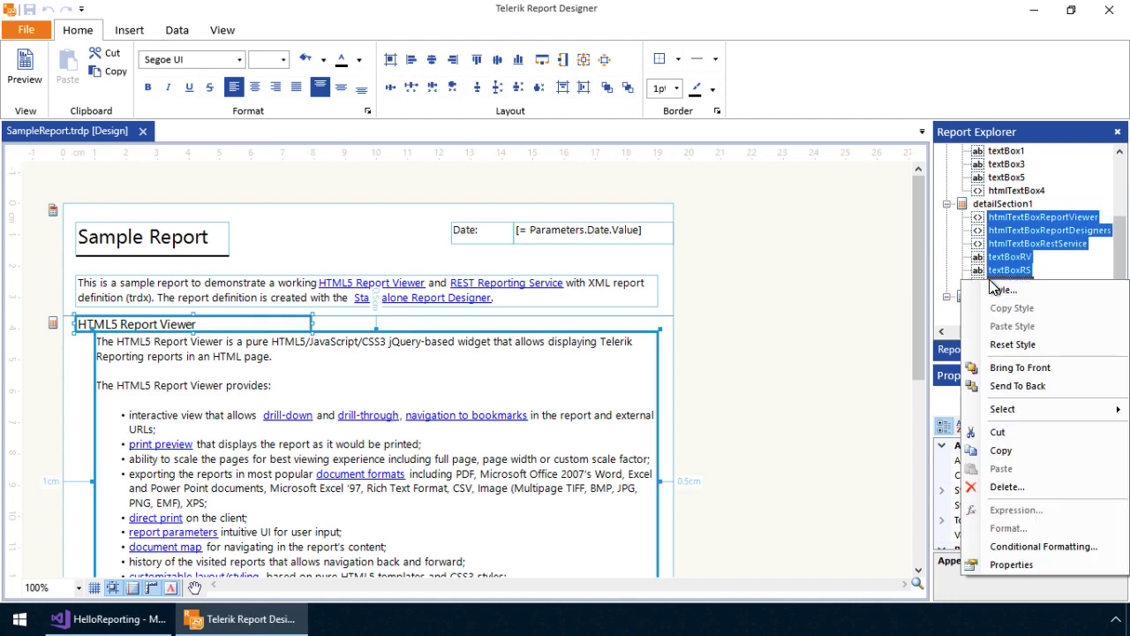
pyautogui.click(1011, 488)
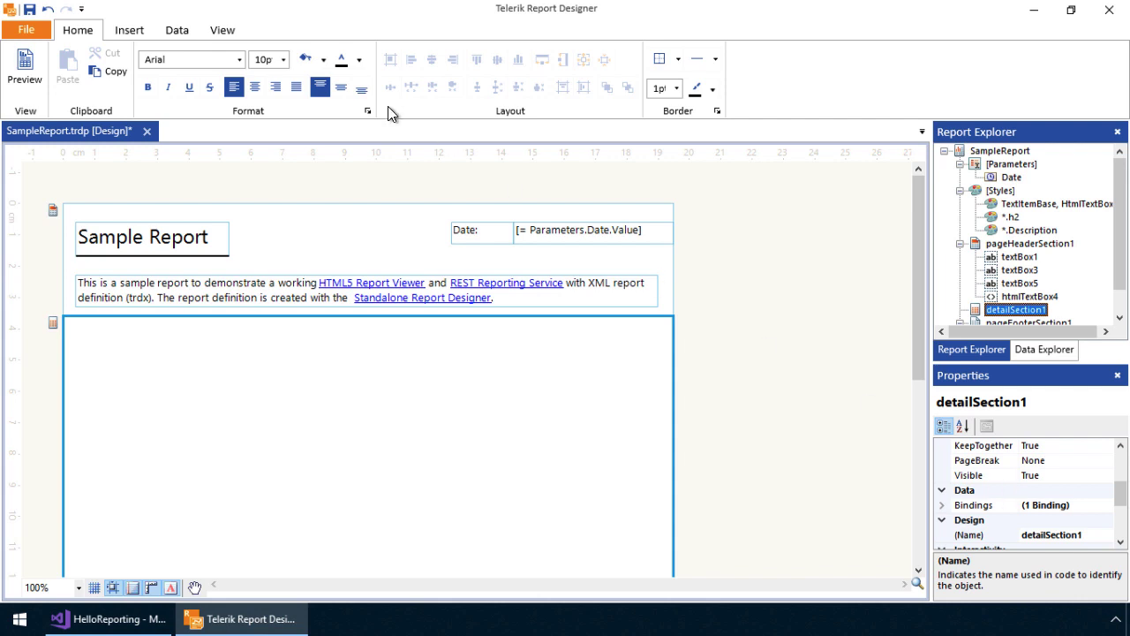
# Step: Launch the Crosstab Wizard from the Insert tab's Crosstab dropdown
pyautogui.click(128, 30)
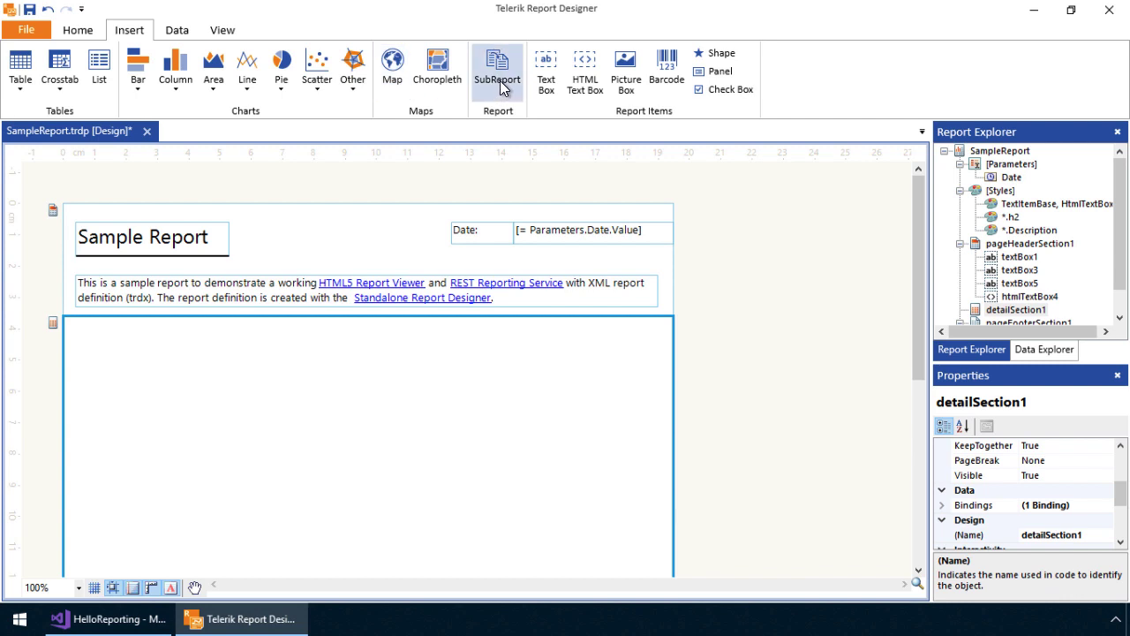
pyautogui.click(71, 86)
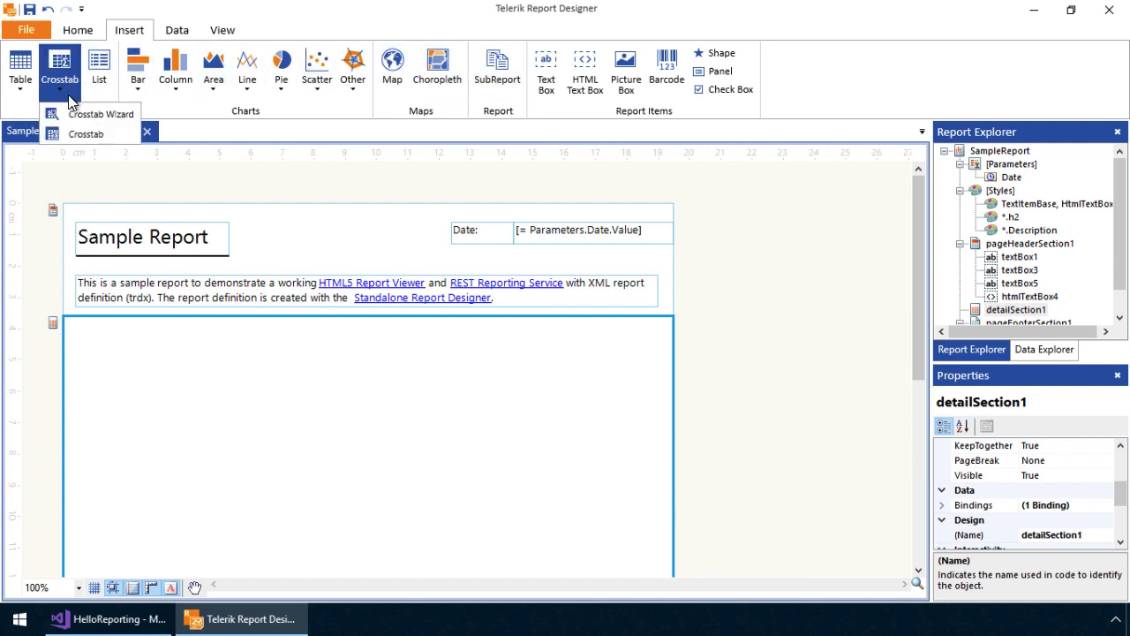
pyautogui.click(69, 108)
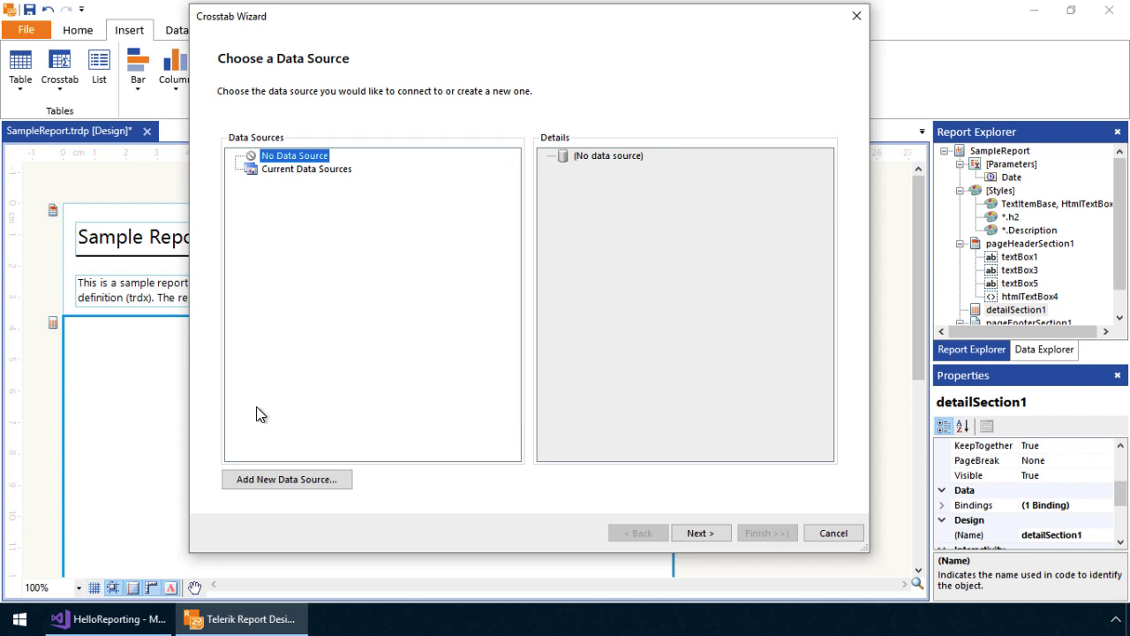
# Step: Add a SQL data source named mainData using the shared AdventureWorks connection
pyautogui.click(259, 481)
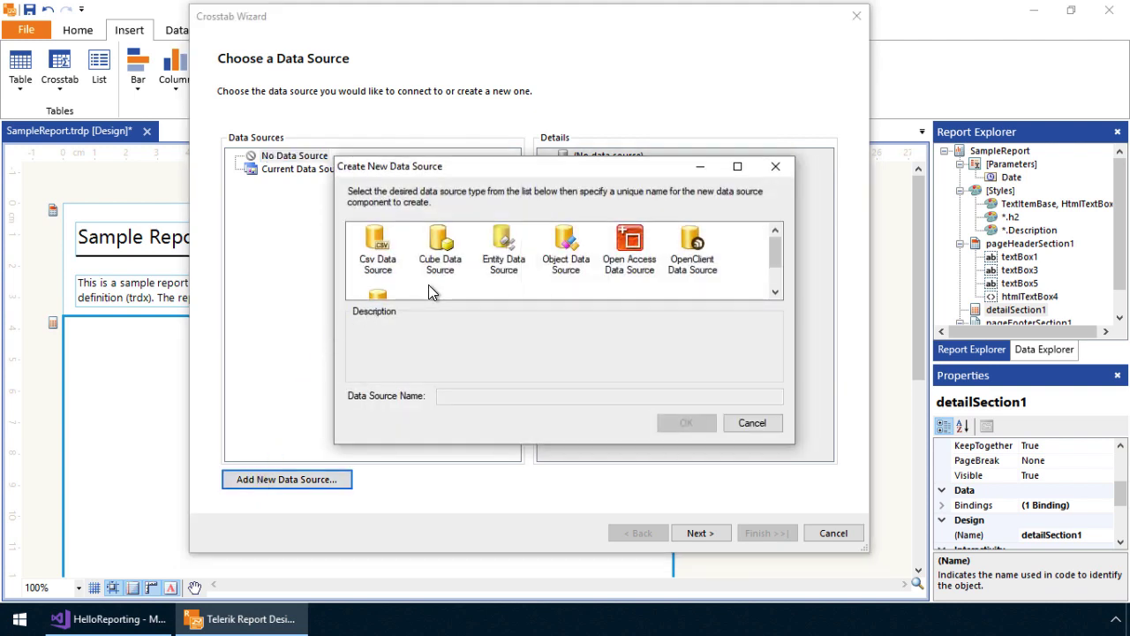
pyautogui.scroll(-1, 428, 284)
pyautogui.click(384, 279)
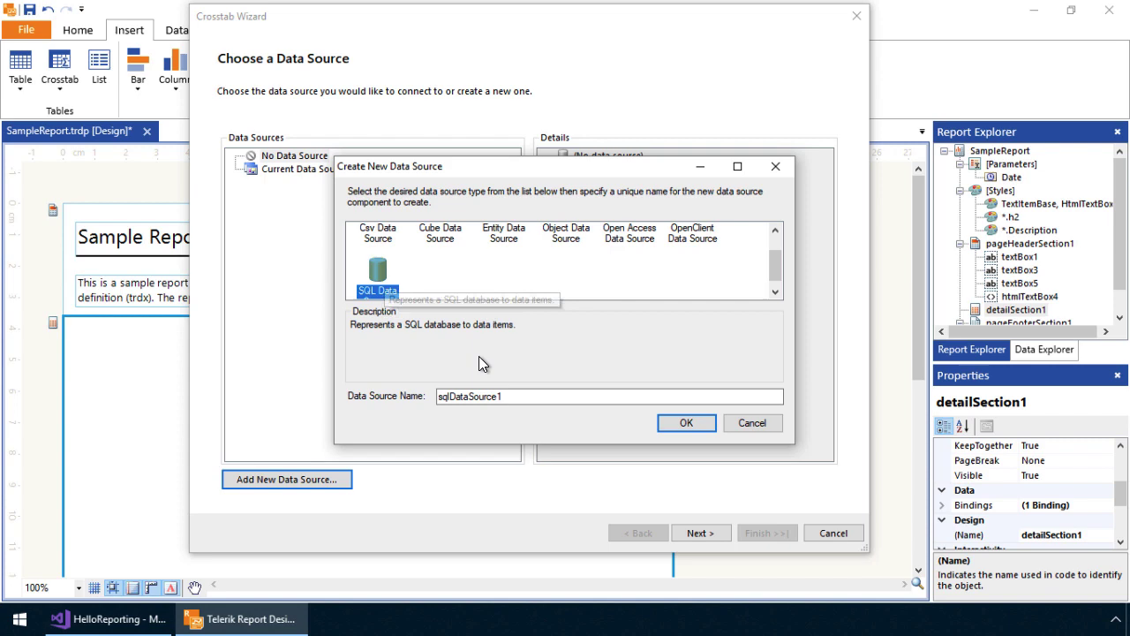
pyautogui.moveTo(505, 397); pyautogui.dragTo(407, 389)
pyautogui.write('m')
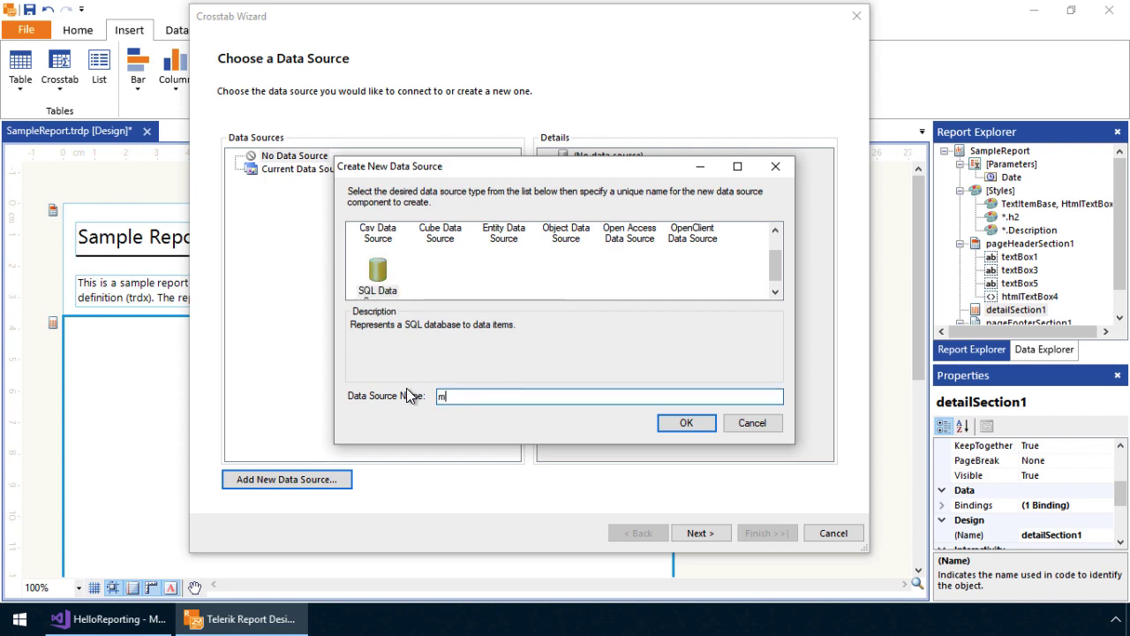
pyautogui.write('ainData')
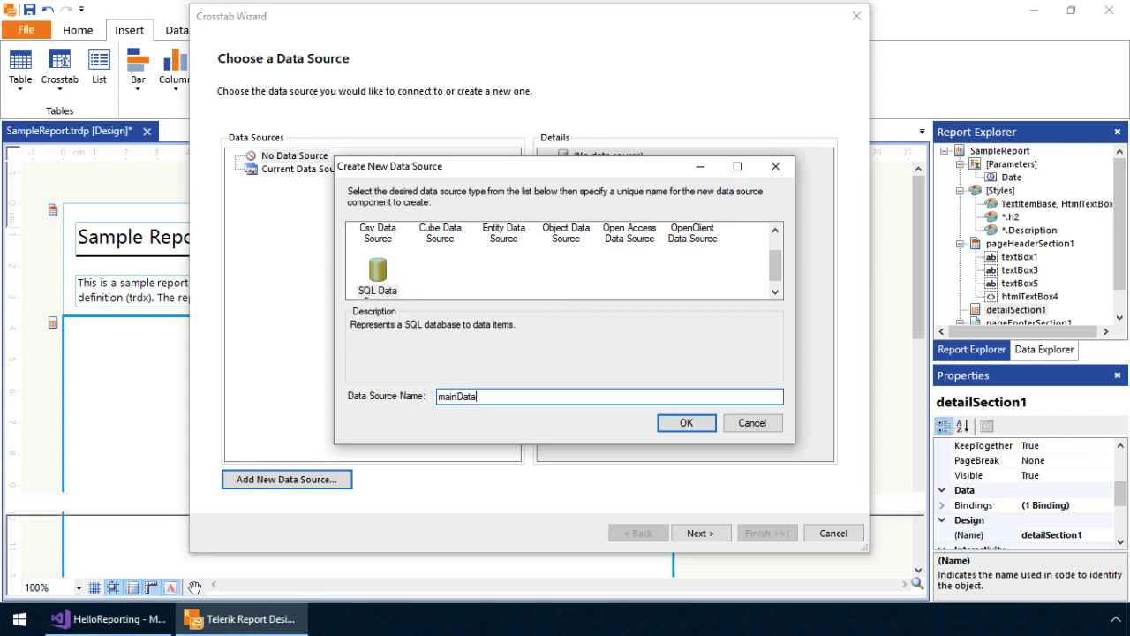
pyautogui.press('Return')
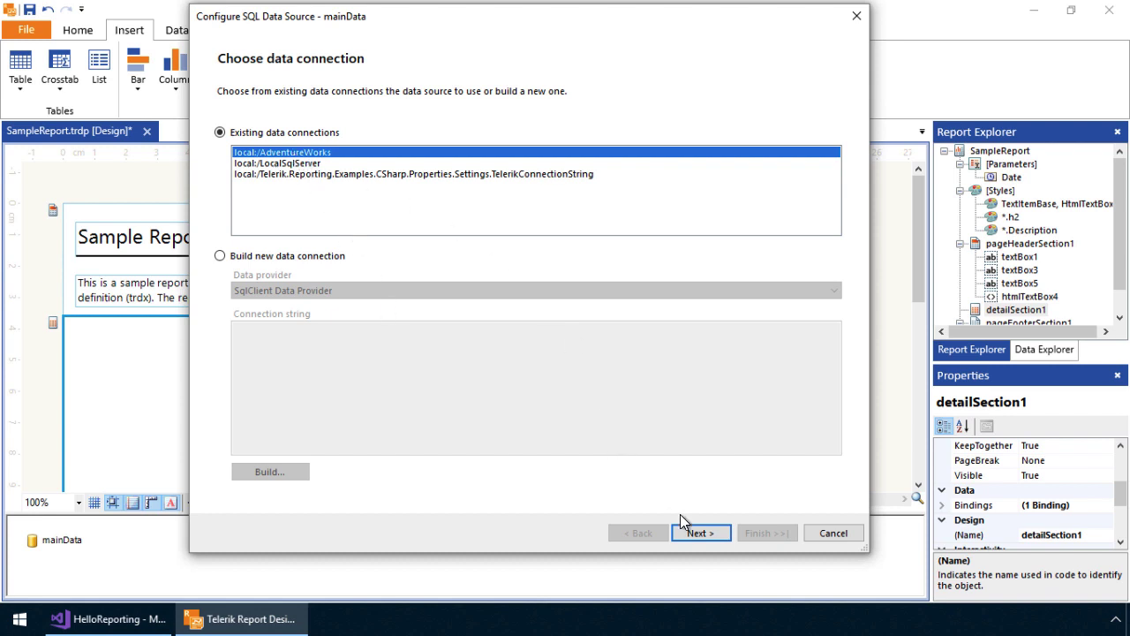
pyautogui.click(695, 532)
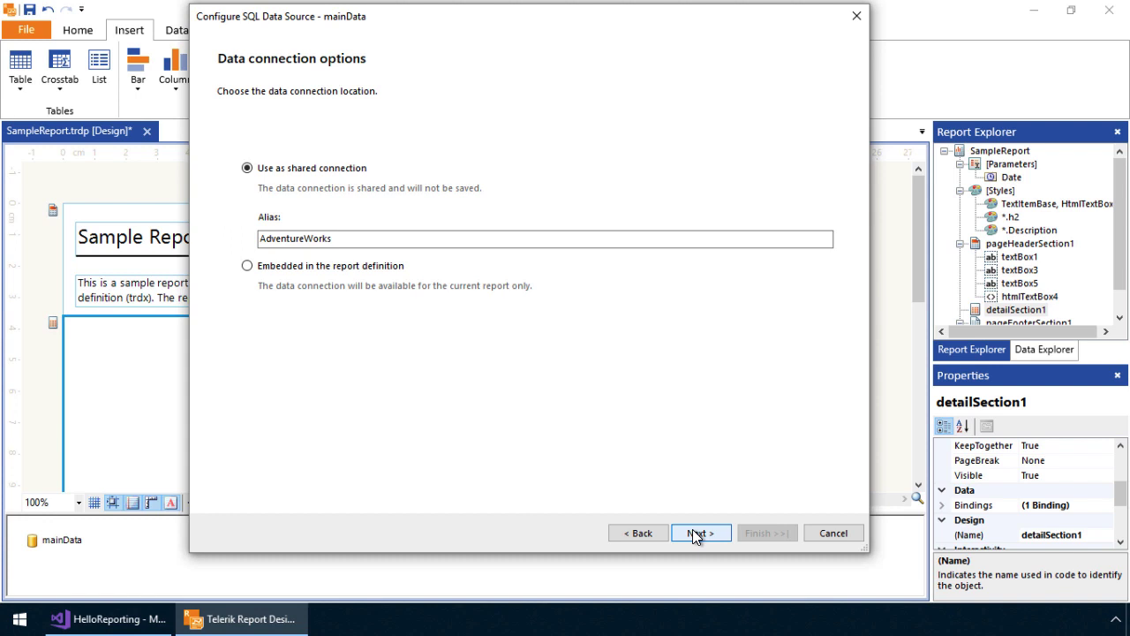
pyautogui.click(694, 534)
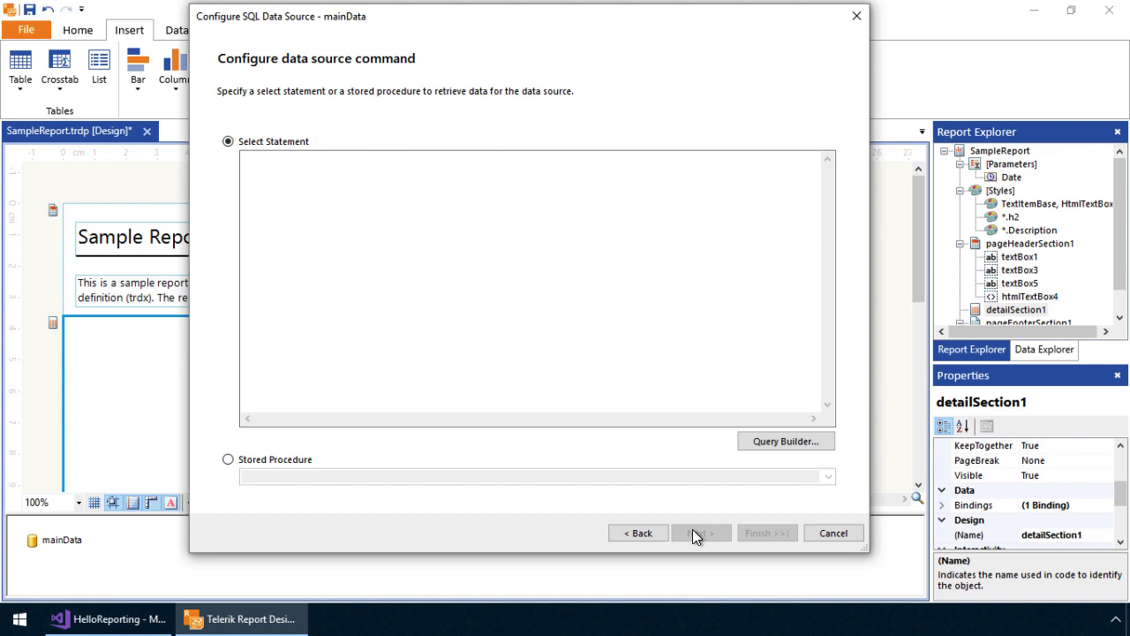
pyautogui.click(508, 290)
pyautogui.write('SELECT pc.Name as ProductCategory, ps.Name as ProductSubCategory, sod.LineTotal FROM Sales.SalesOrderDetail sod INNER JOIN Production.Product prod ON prod.productID = sod.ProductID INNER JOIN Production.ProductSubCategory ps ON ps.ProductSubcategoryID = prod.ProductSubcategoryID INNER JOIN Production.ProductCategory pc ON pc.ProductCategoryID = ps.ProductCategoryID WHERE YEAR(sod.ModifiedDate) = @year')
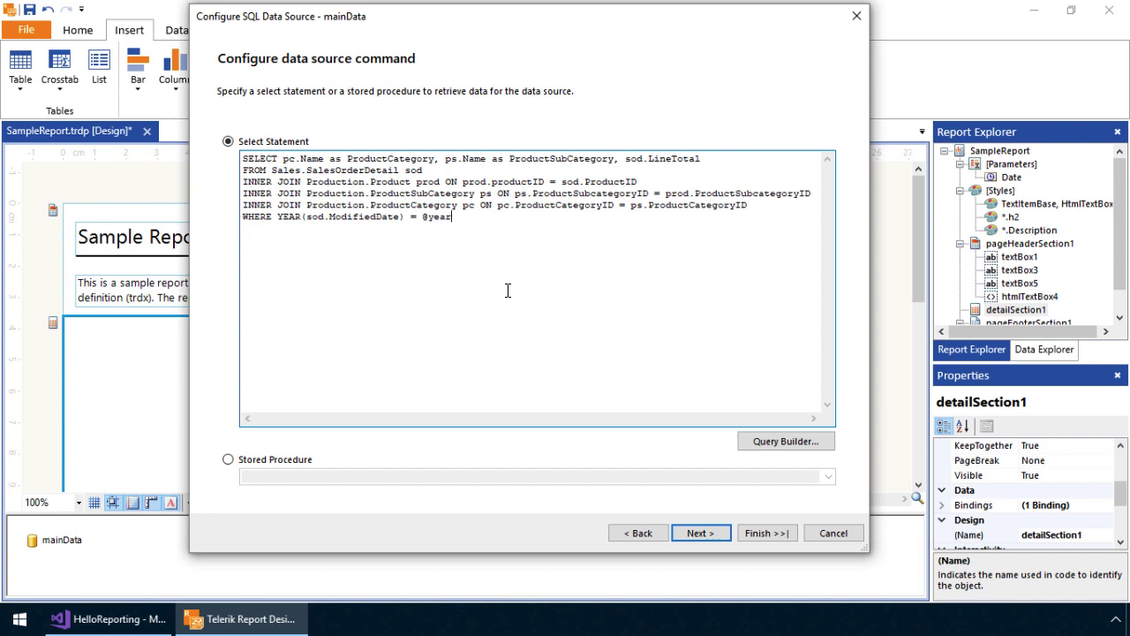
pyautogui.click(686, 533)
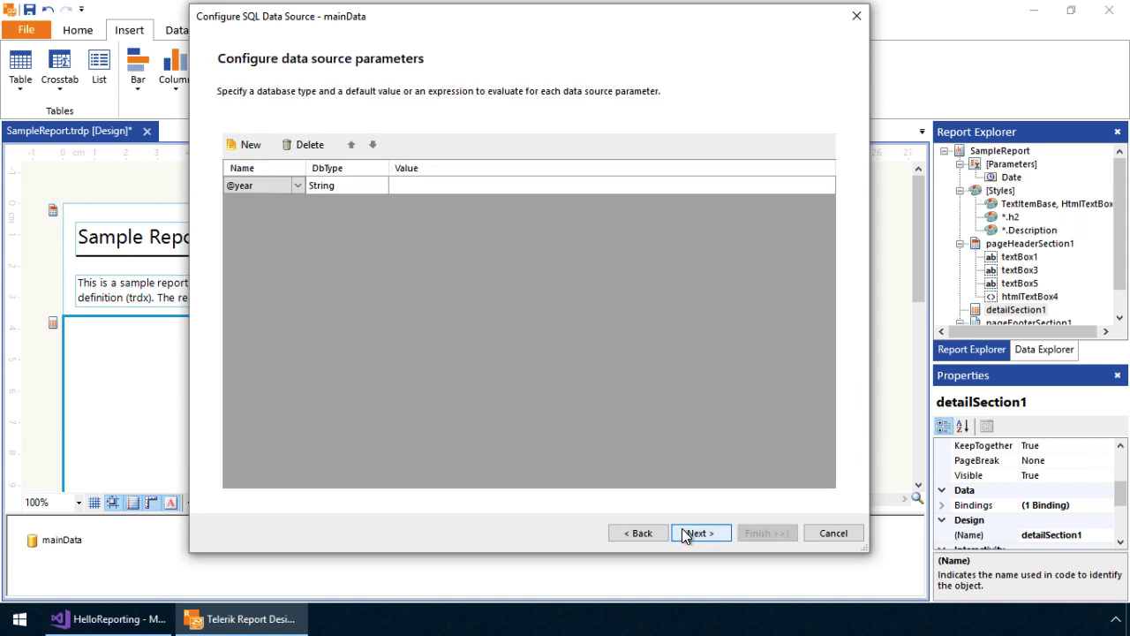
pyautogui.click(378, 185)
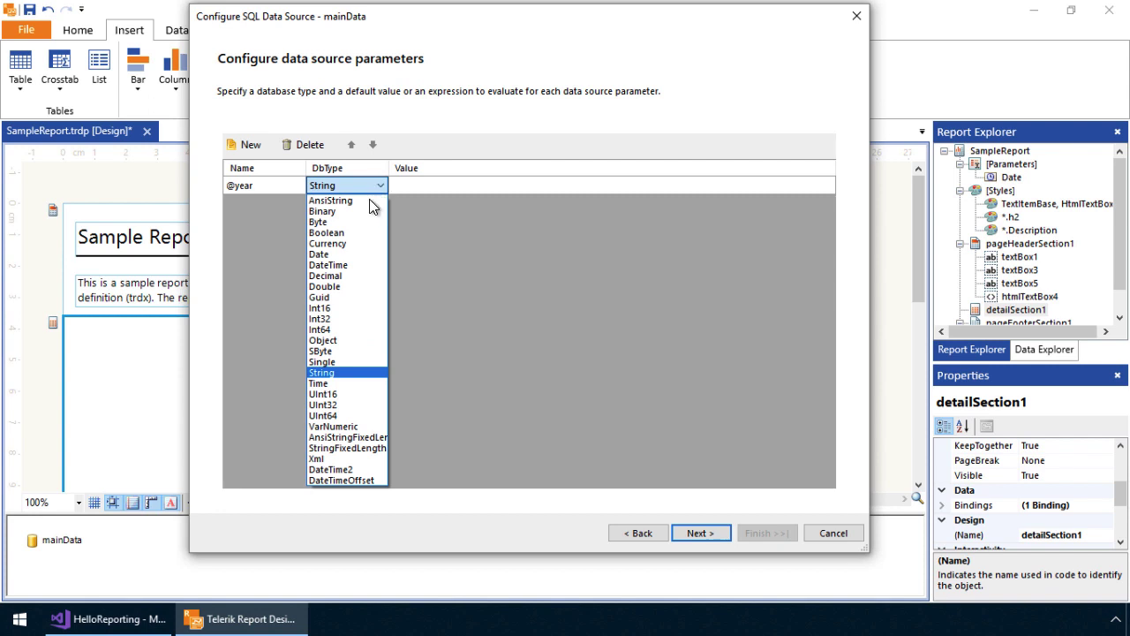
pyautogui.click(355, 319)
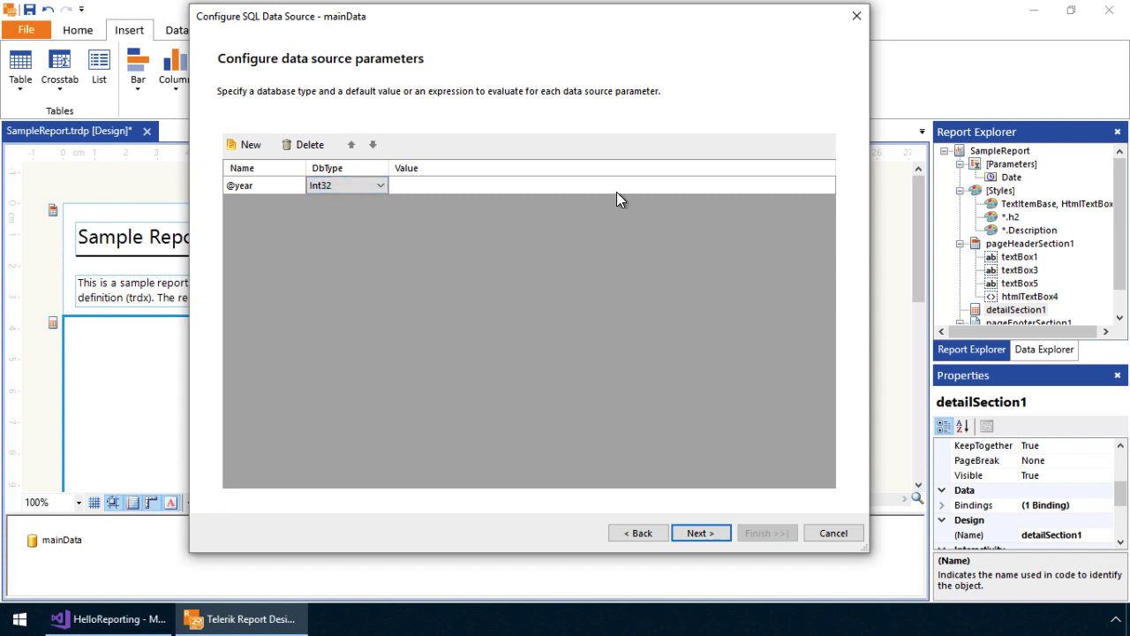
pyautogui.click(681, 185)
pyautogui.click(829, 185)
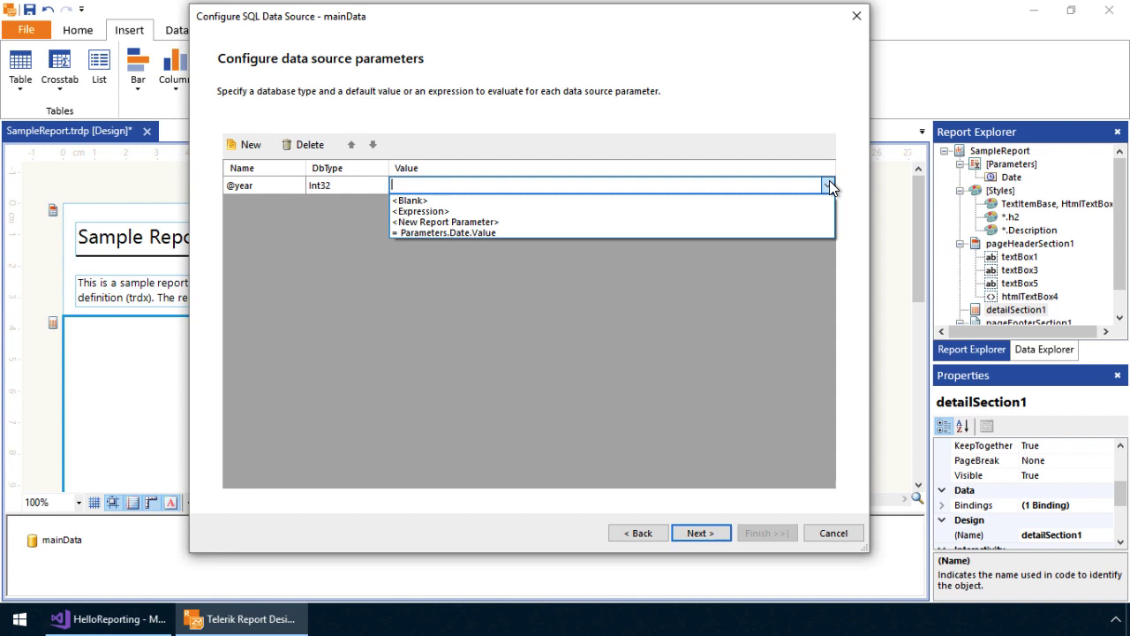
# Step: Create a new visible report parameter 'year' with default value 2001, then start configuring its AvailableValues data source
pyautogui.click(732, 222)
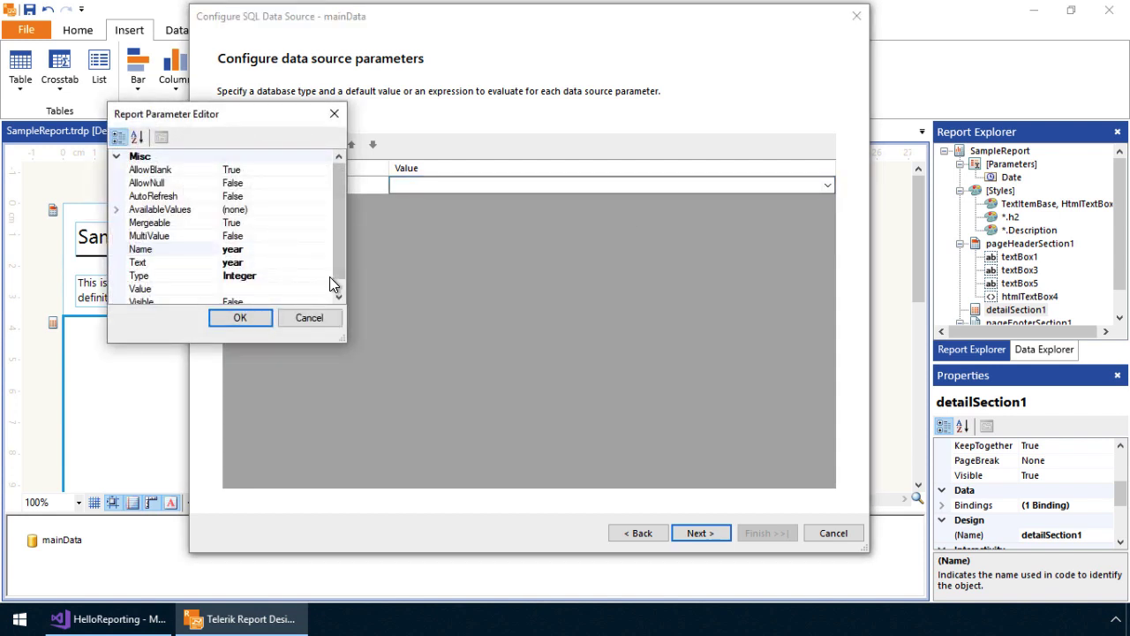
pyautogui.click(343, 284)
pyautogui.click(321, 288)
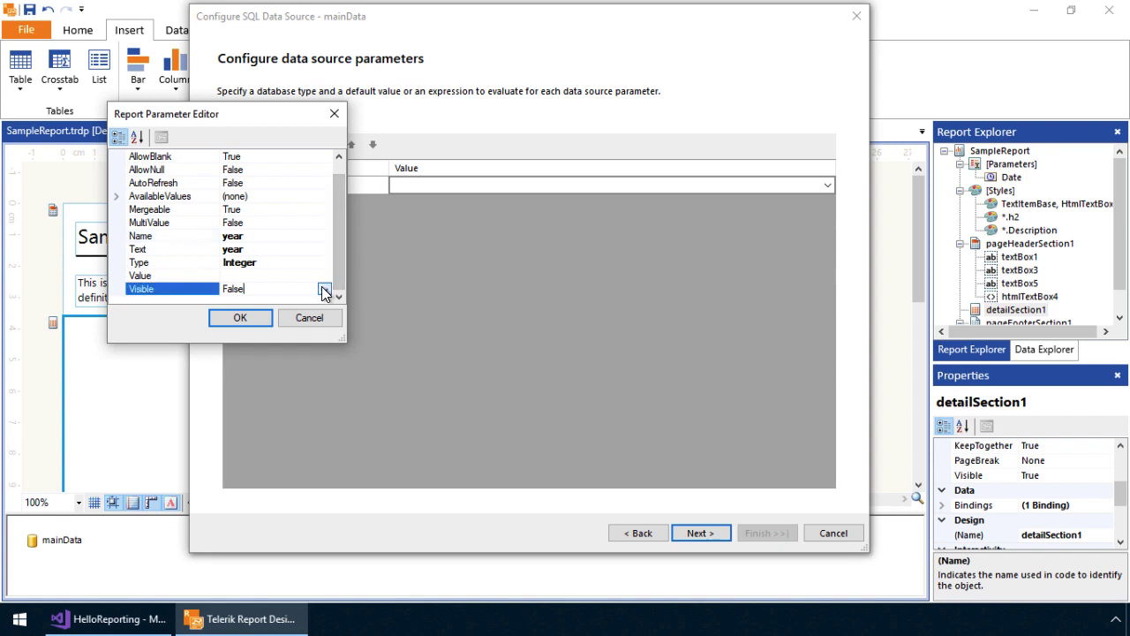
pyautogui.click(324, 289)
pyautogui.click(300, 302)
pyautogui.click(272, 274)
pyautogui.write('2001')
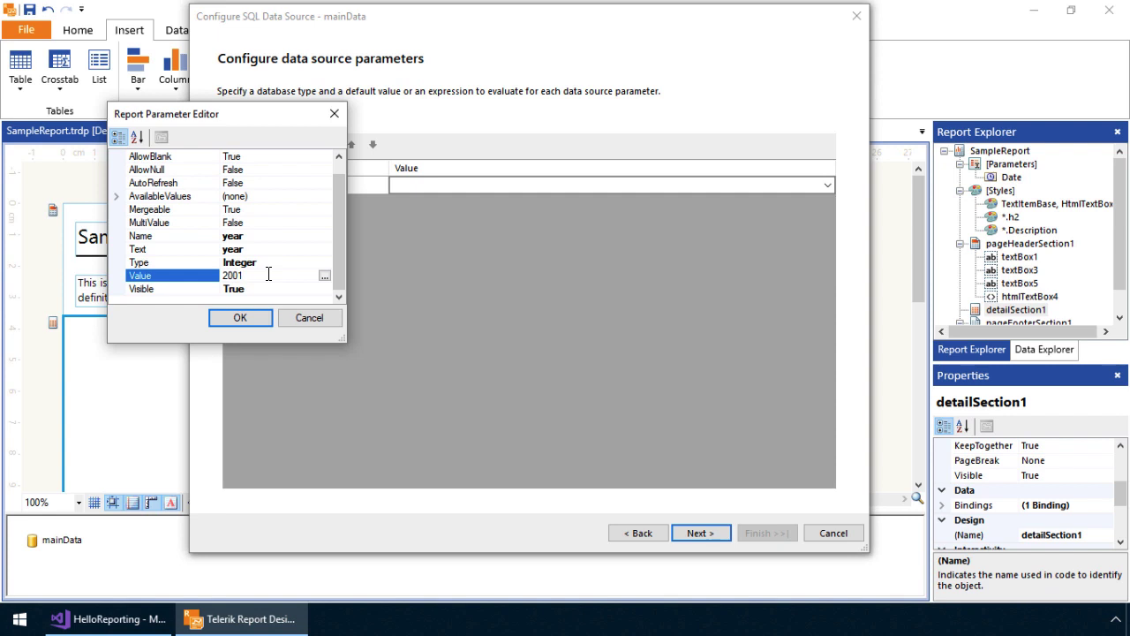
pyautogui.click(116, 196)
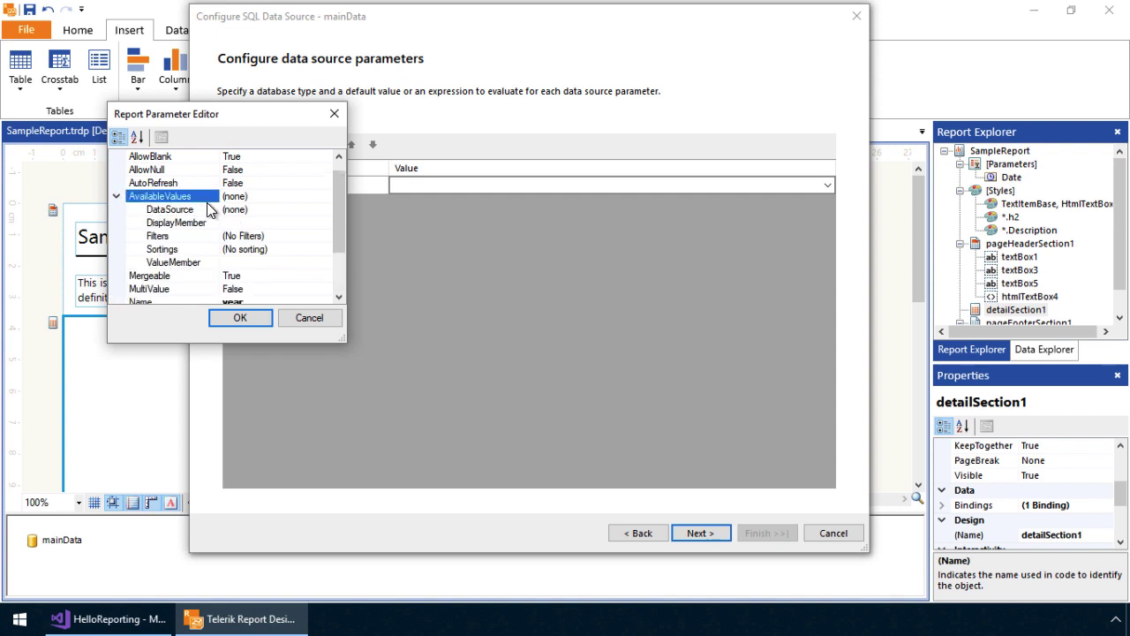
pyautogui.click(283, 213)
pyautogui.click(325, 210)
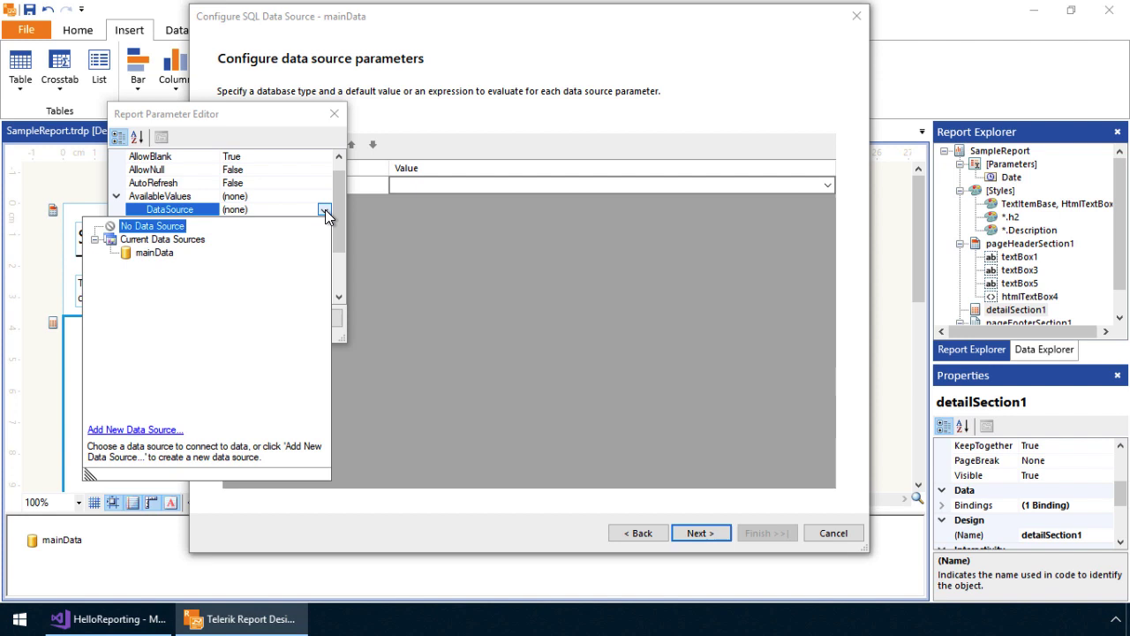
# Step: Add a new SQL data source for the year choices, named yearData
pyautogui.click(123, 429)
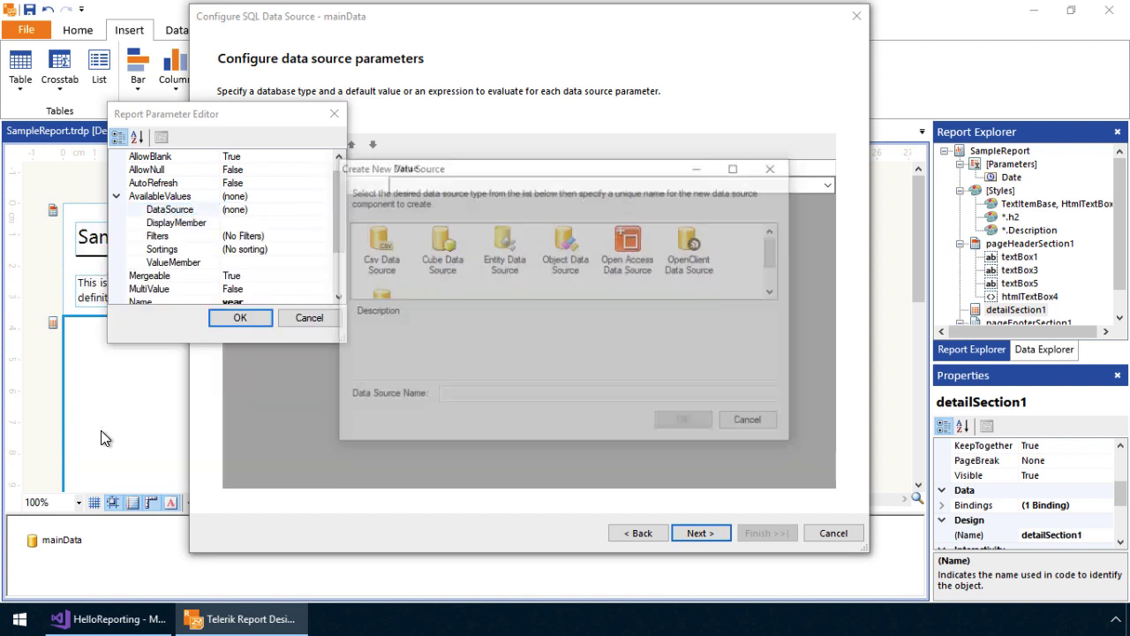
pyautogui.click(376, 288)
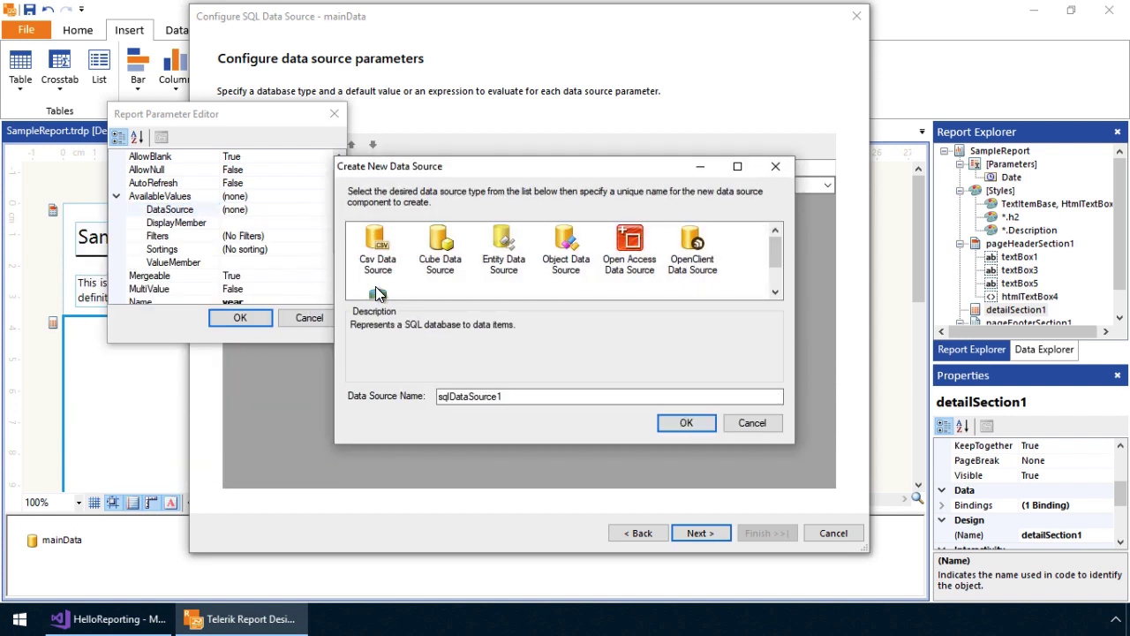
pyautogui.doubleClick(516, 396)
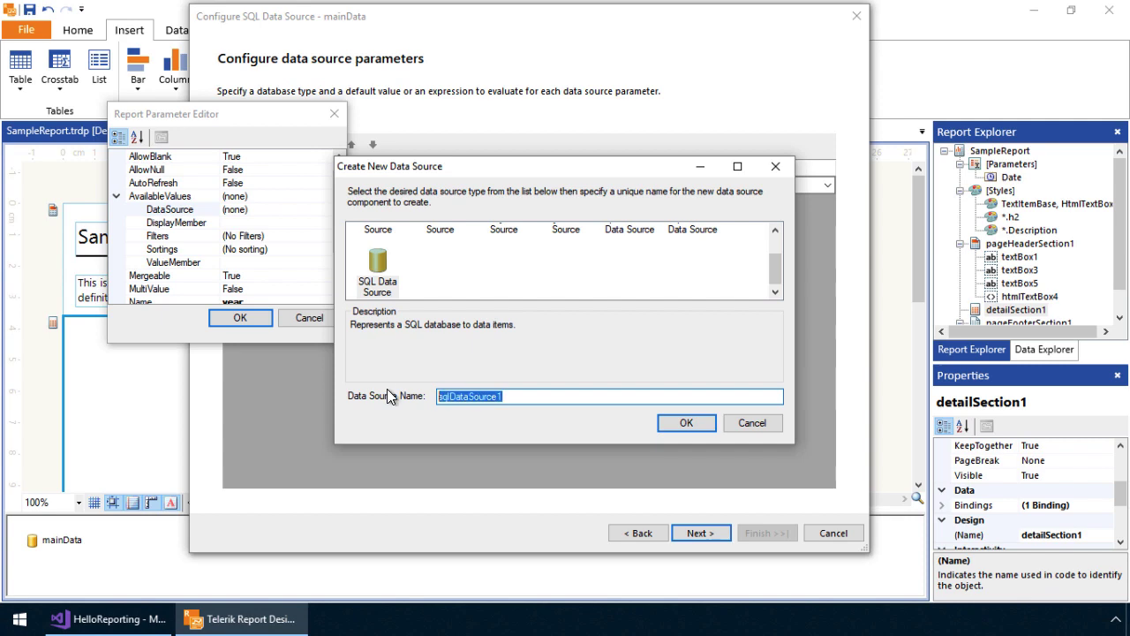
pyautogui.write('yearData')
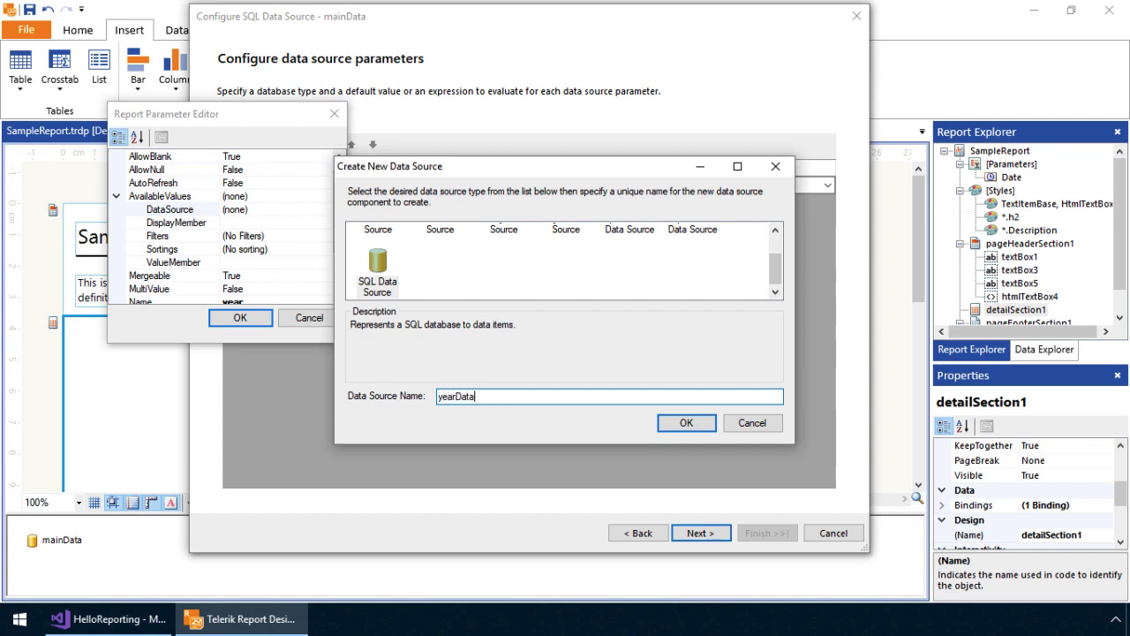
pyautogui.press('Return')
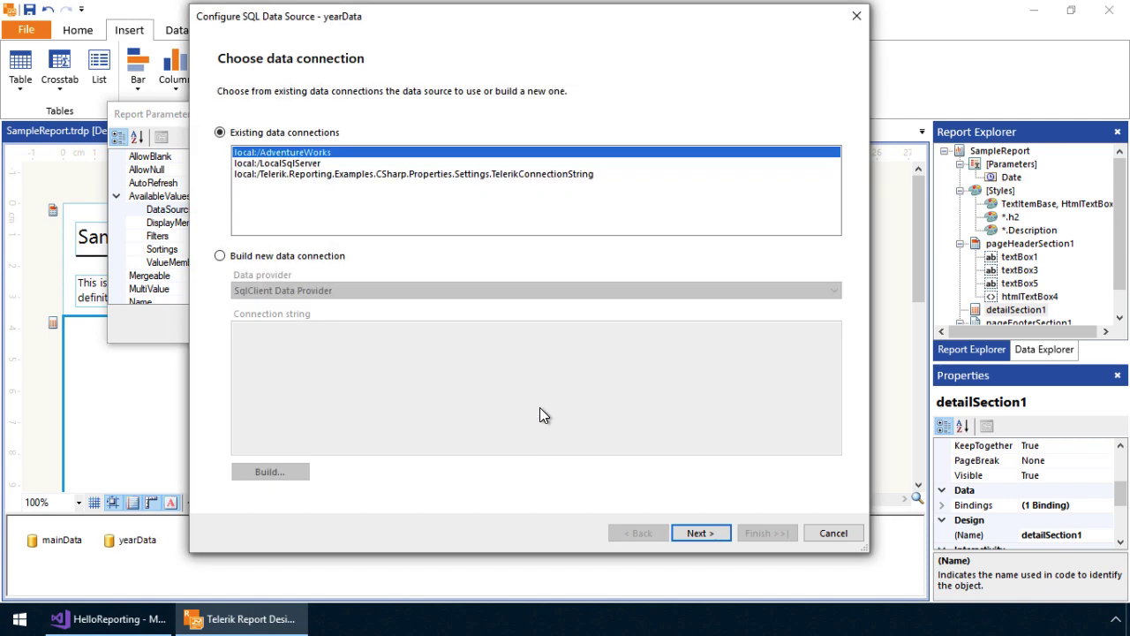
# Step: Use the shared AdventureWorks connection, paste the distinct order years query, and preview years 2001–2004
pyautogui.click(710, 536)
pyautogui.click(697, 533)
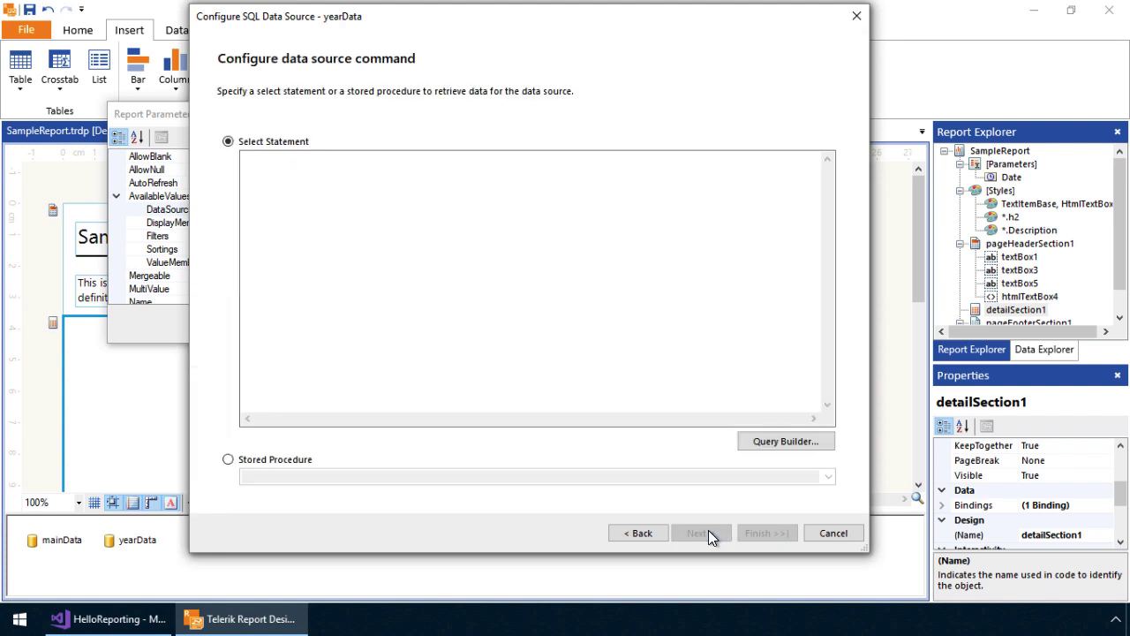
pyautogui.write('SELECT DISTINCT YEAR(OrderDate) AS Year FROM Sales.SalesOrderHeader ORDER BY Year')
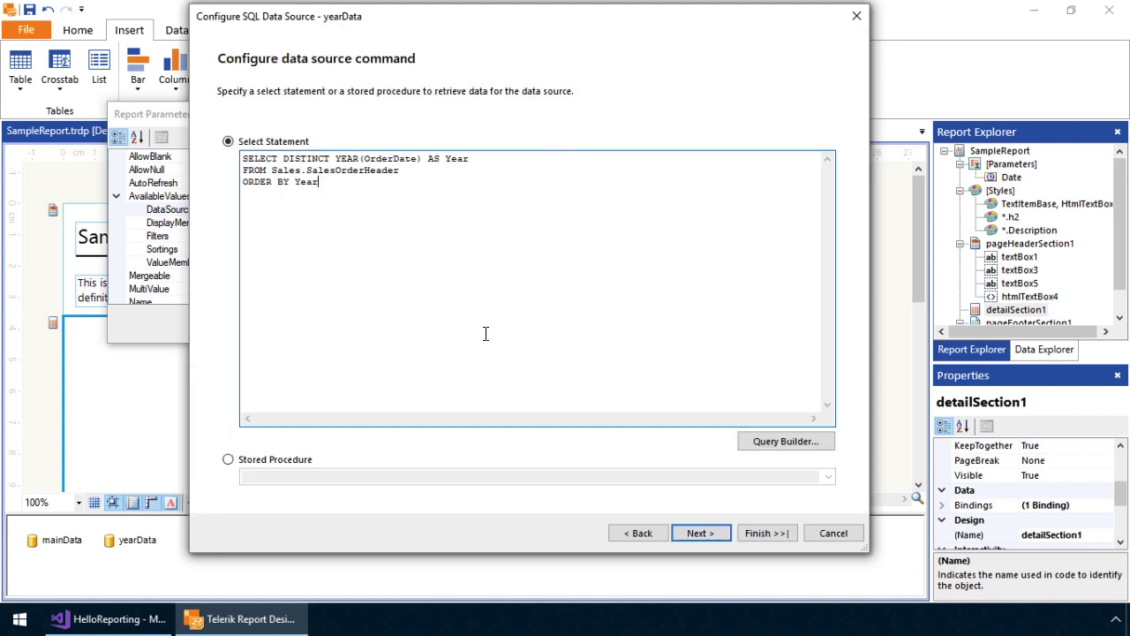
pyautogui.click(711, 538)
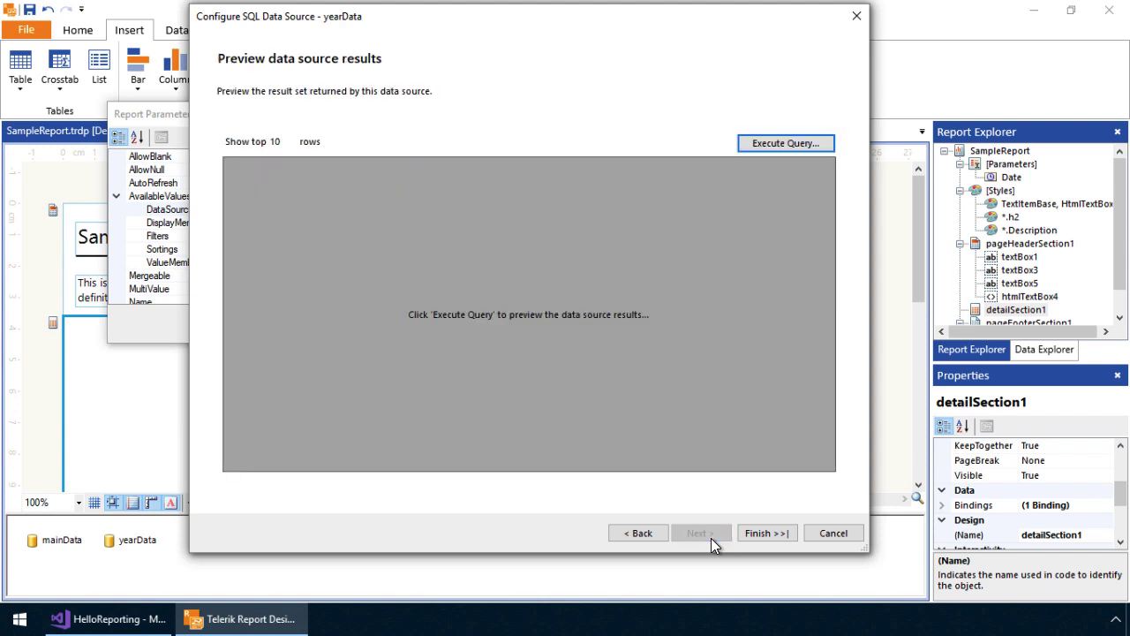
pyautogui.click(779, 145)
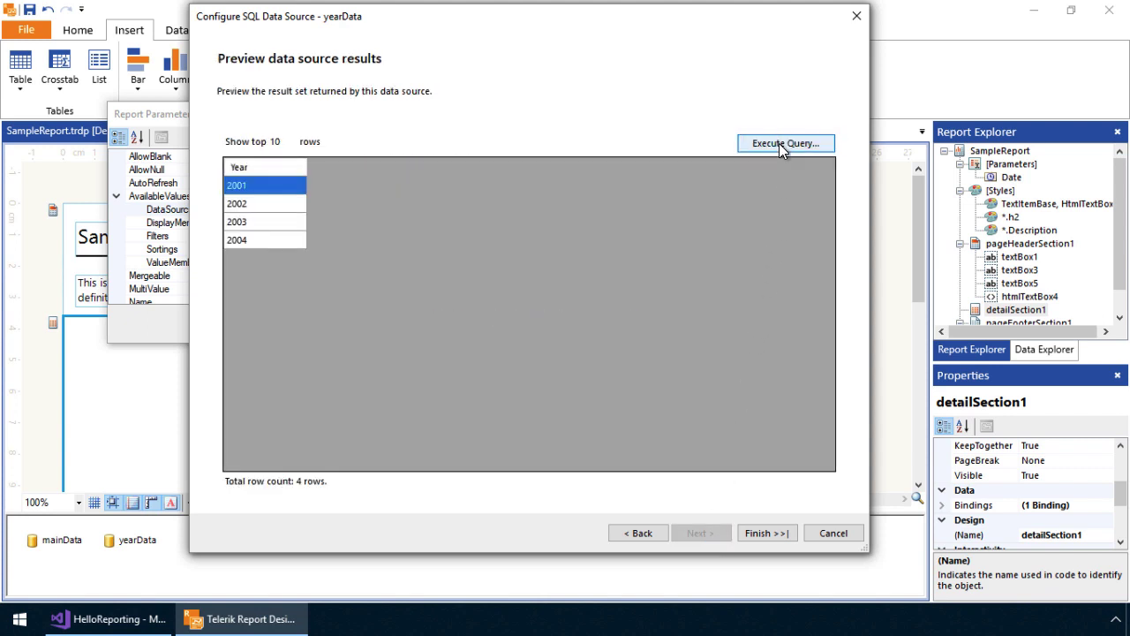
# Step: Finish yearData and set the year parameter's DisplayMember to =Fields.Year
pyautogui.click(764, 533)
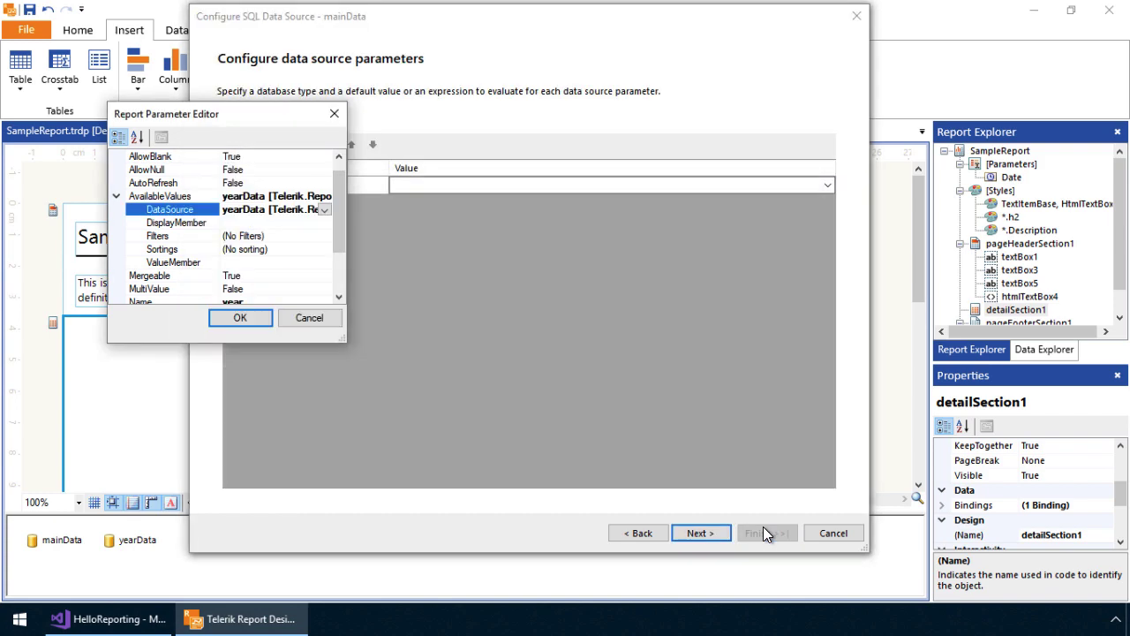
pyautogui.click(322, 223)
pyautogui.click(323, 223)
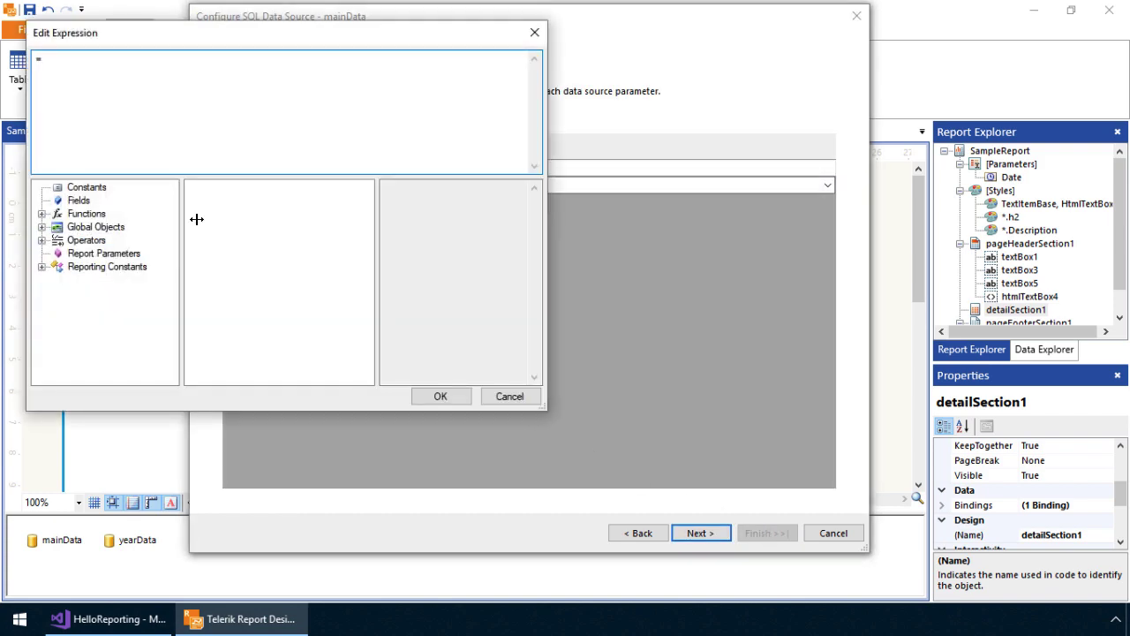
pyautogui.click(78, 200)
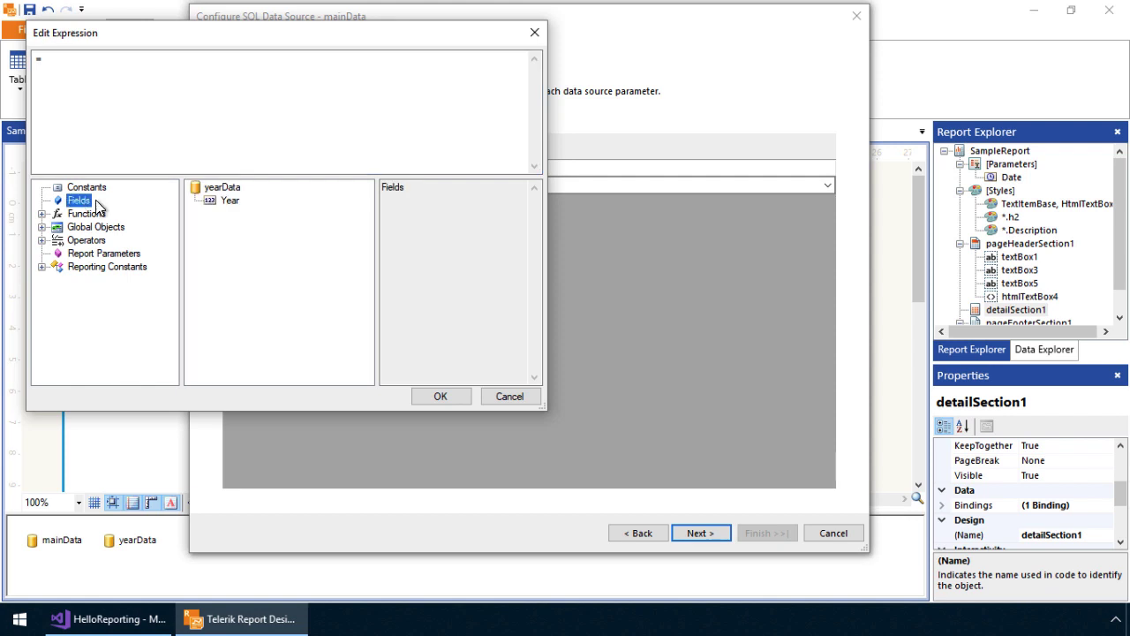
pyautogui.doubleClick(228, 201)
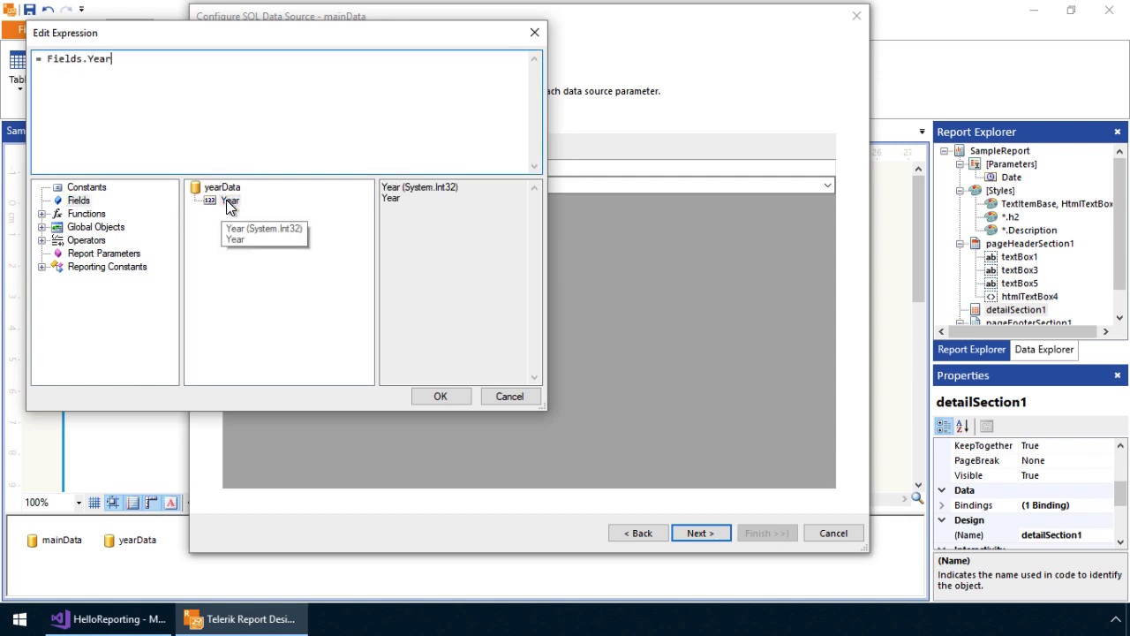
pyautogui.click(434, 403)
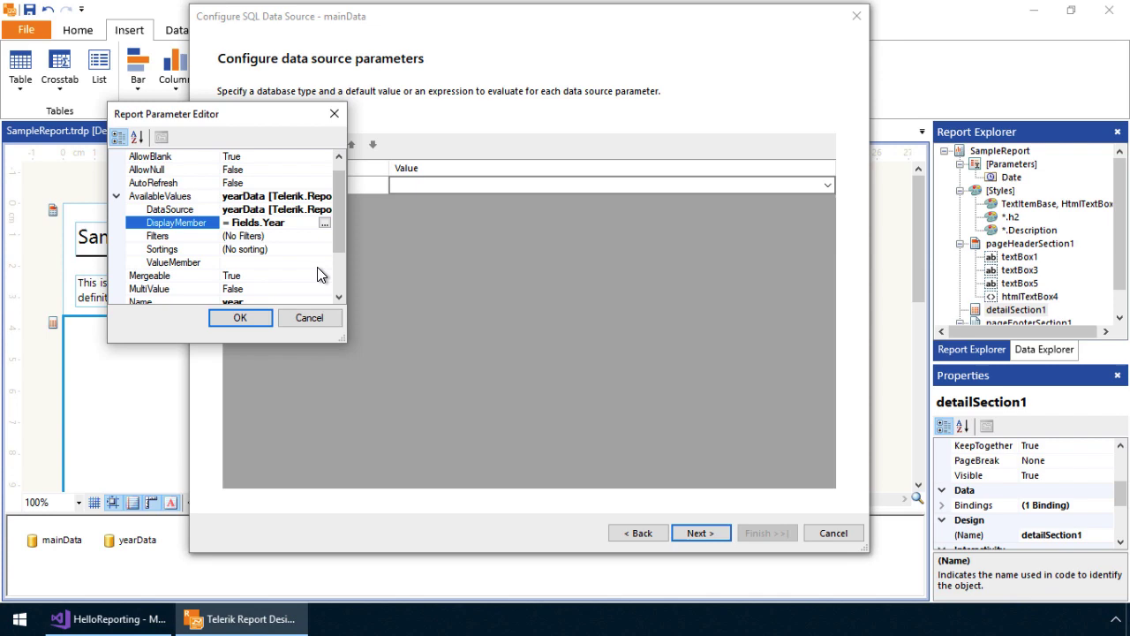
# Step: Set the year parameter's ValueMember to =Fields.Year and confirm the parameter settings
pyautogui.click(317, 265)
pyautogui.click(324, 262)
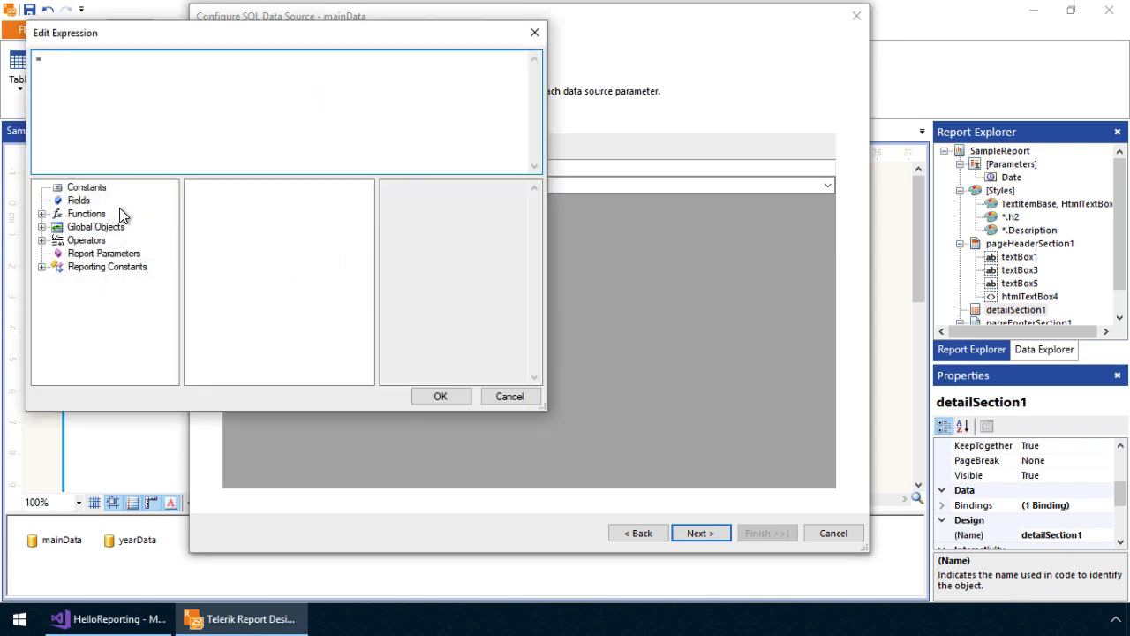
pyautogui.click(79, 200)
pyautogui.doubleClick(213, 205)
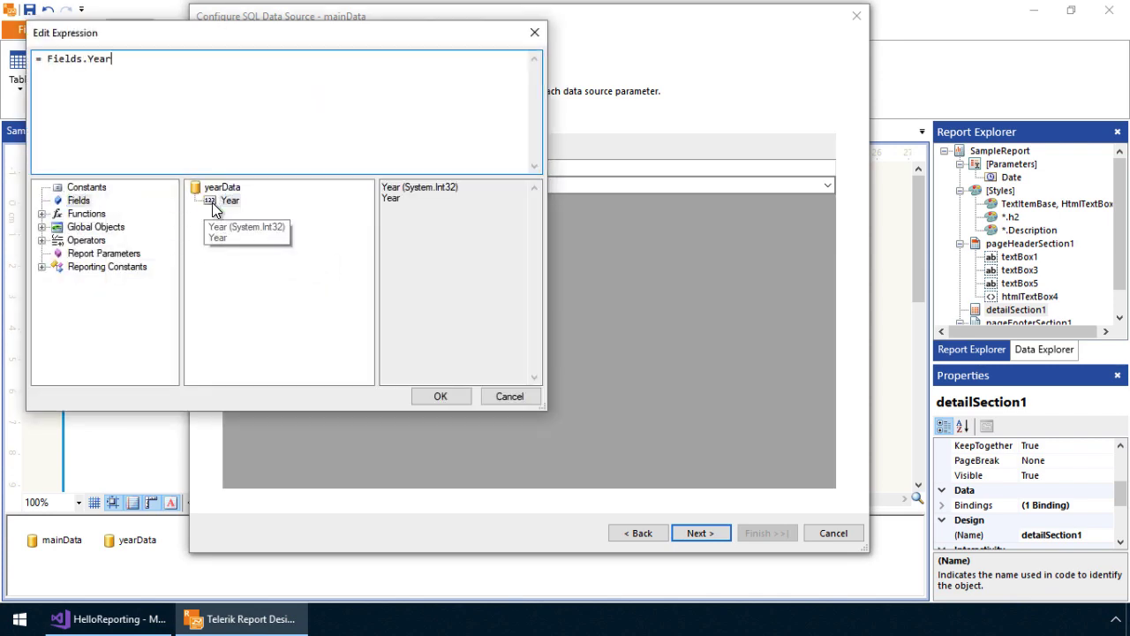
pyautogui.click(435, 400)
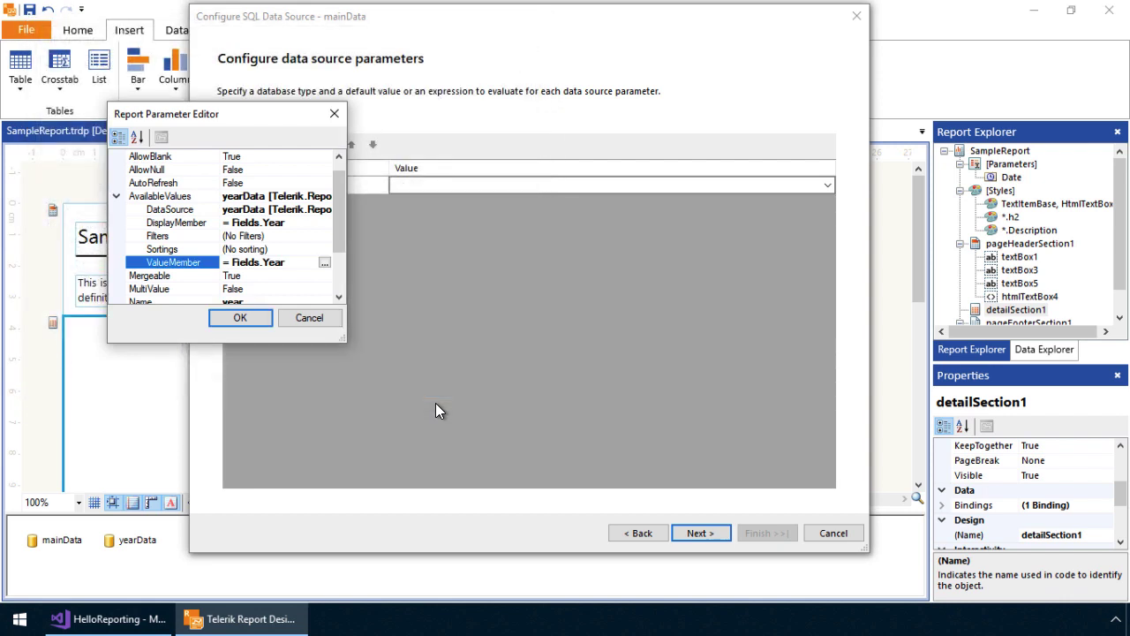
pyautogui.click(246, 316)
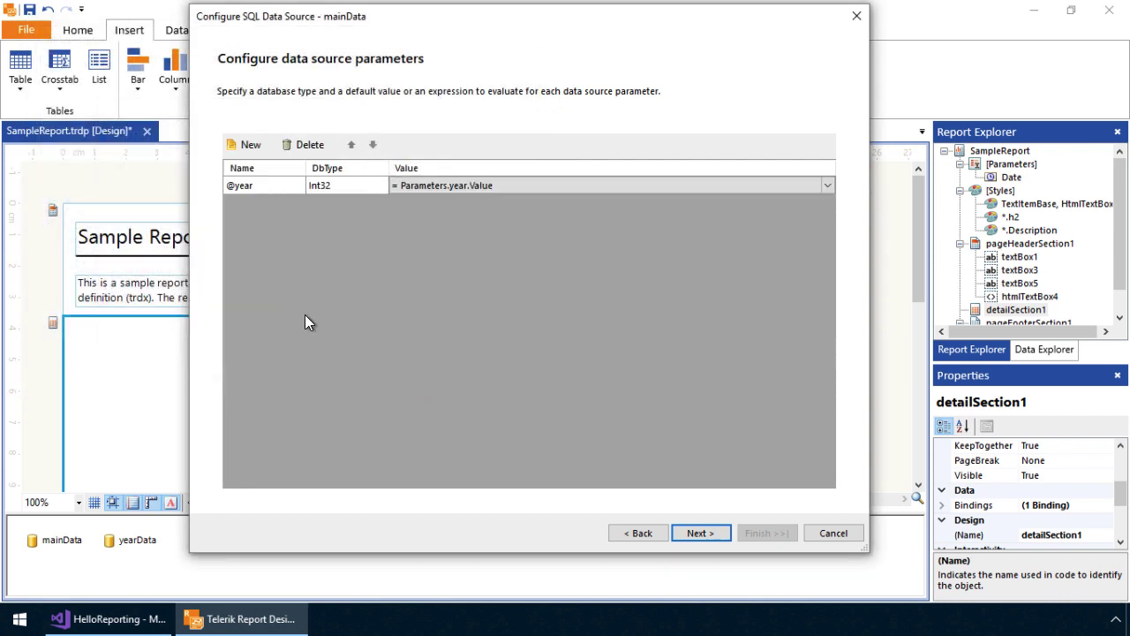
pyautogui.click(700, 532)
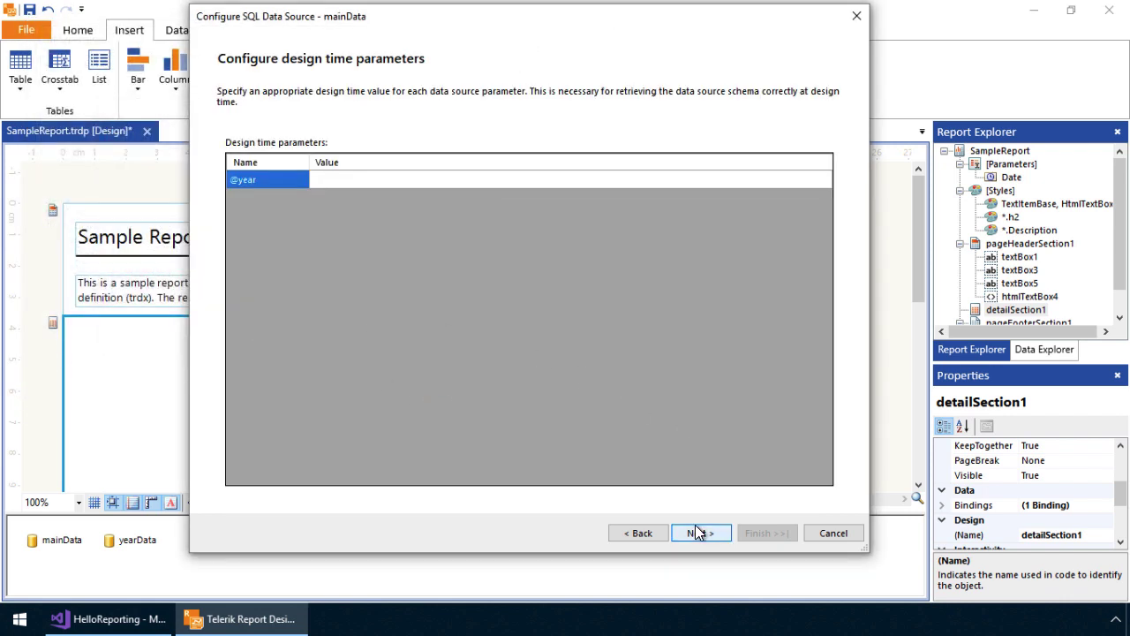
pyautogui.click(579, 179)
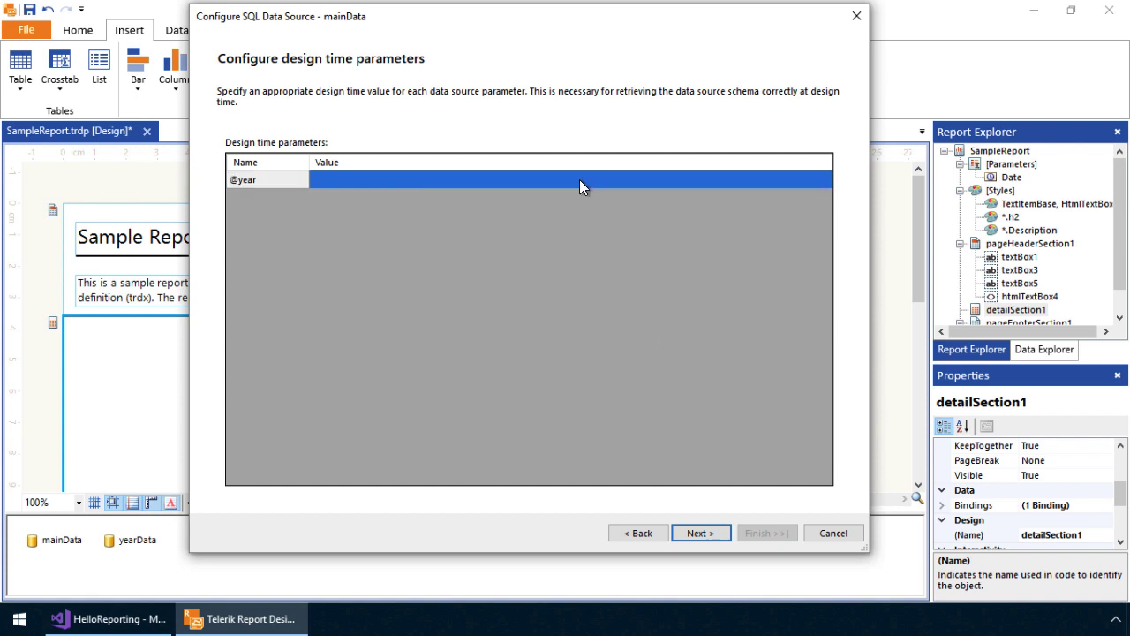
pyautogui.write('2001')
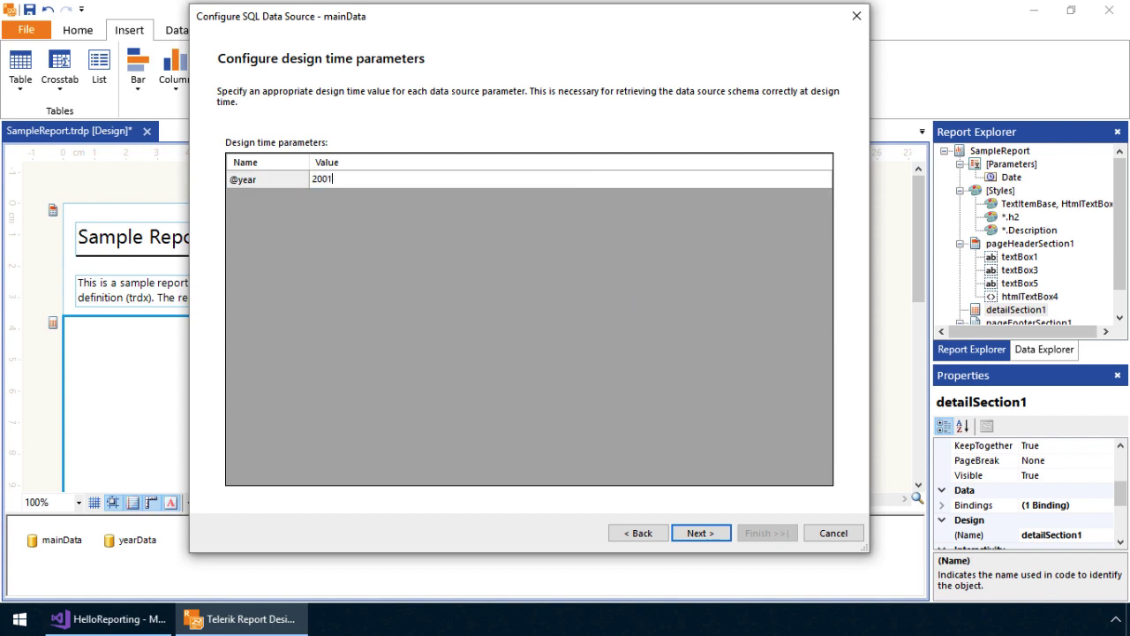
pyautogui.click(717, 530)
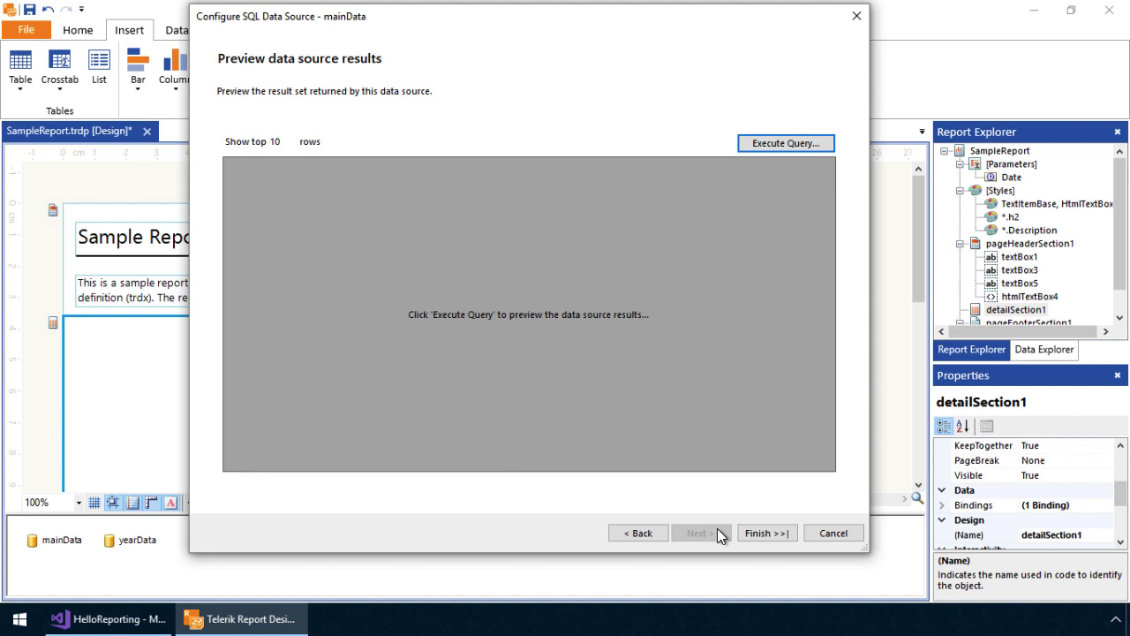
pyautogui.click(774, 144)
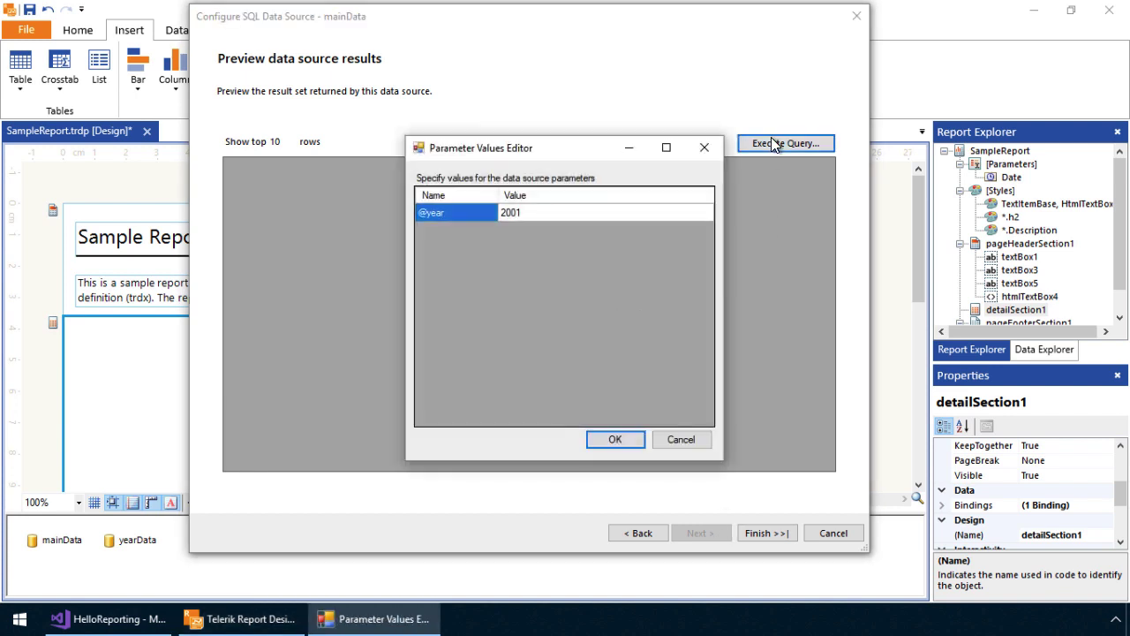
pyautogui.click(615, 441)
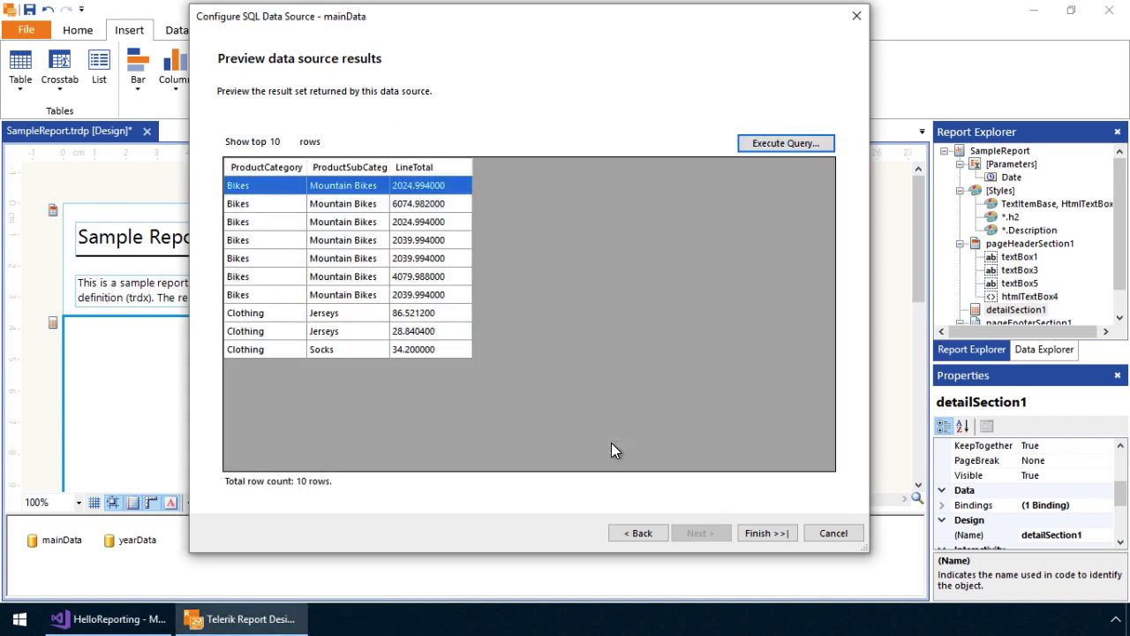
# Step: Group crosstab rows by ProductCategory and ProductSubCategory, with summed LineTotal as detail values
pyautogui.click(765, 533)
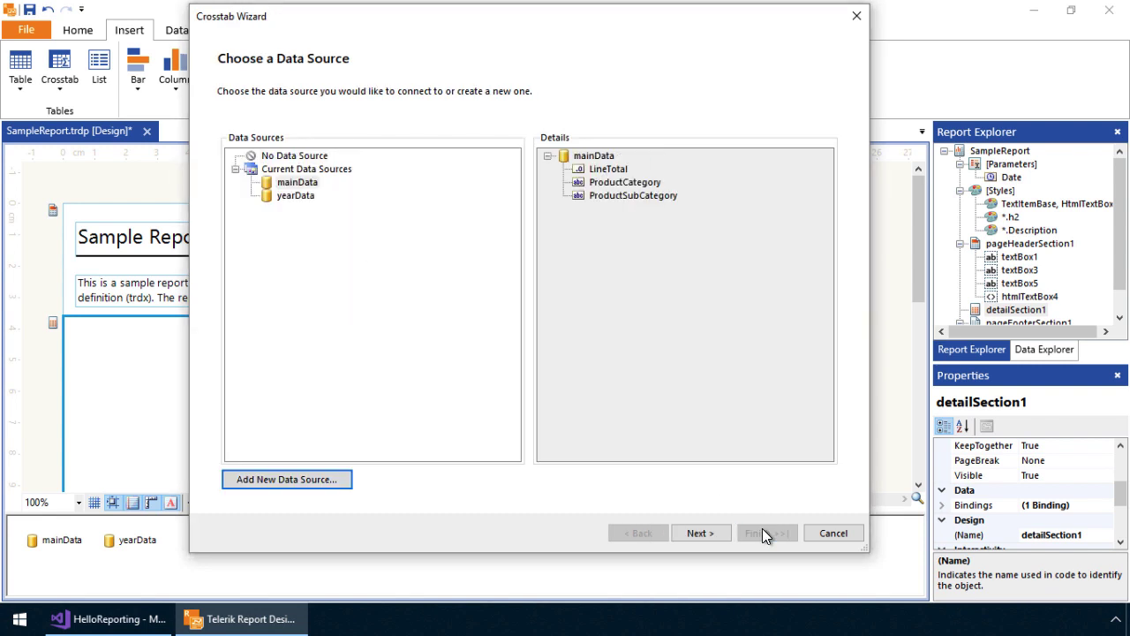
pyautogui.click(697, 533)
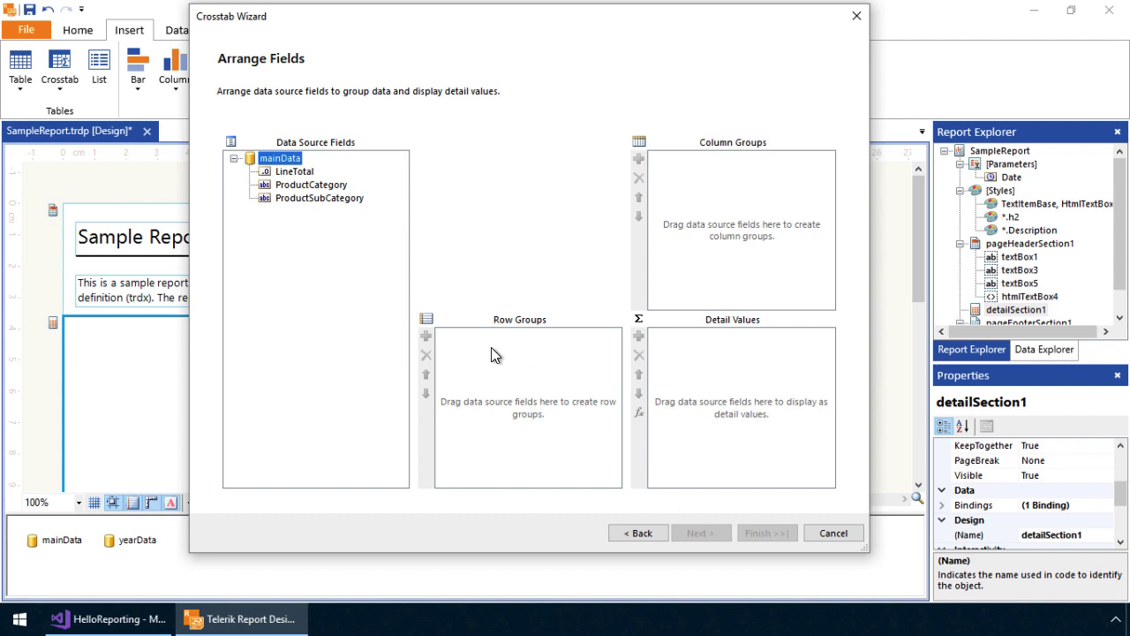
pyautogui.click(332, 188)
pyautogui.moveTo(333, 190); pyautogui.dragTo(487, 376)
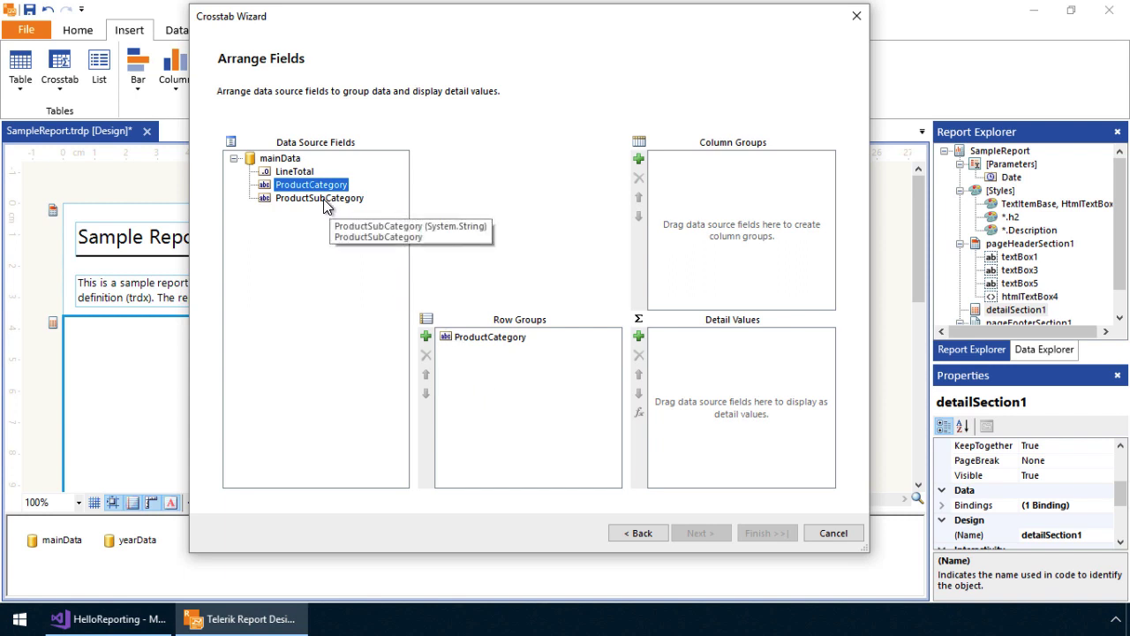
pyautogui.moveTo(323, 200); pyautogui.dragTo(459, 371)
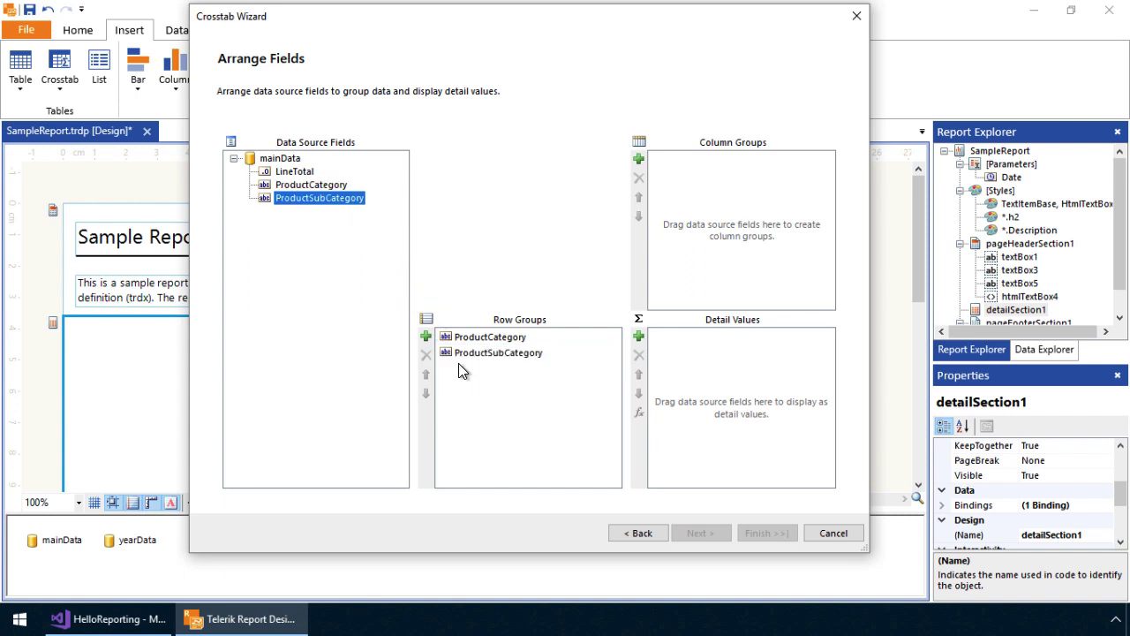
pyautogui.moveTo(298, 171); pyautogui.dragTo(673, 389)
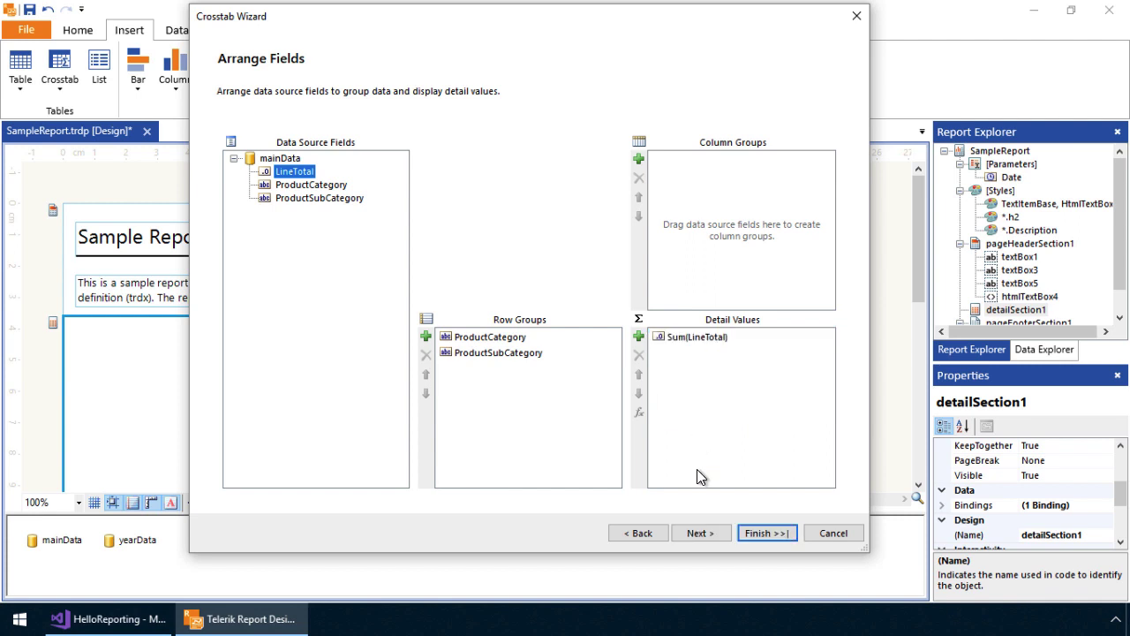
# Step: Choose the Blocked layout with subtotals above and BlueOpal style, then create the crosstab
pyautogui.click(696, 533)
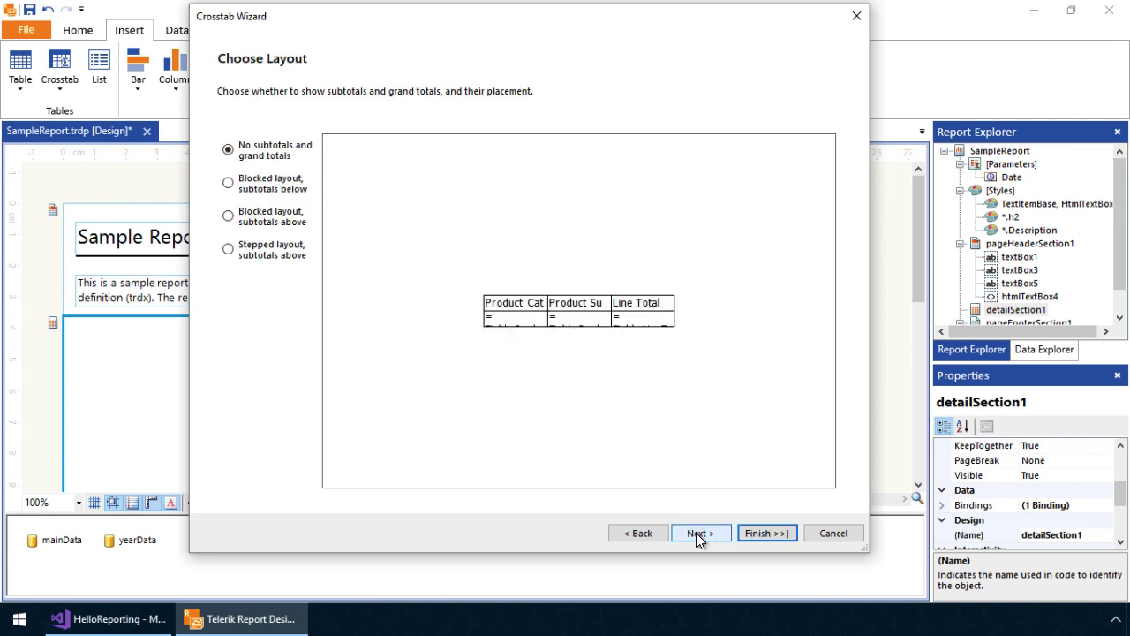
pyautogui.click(258, 222)
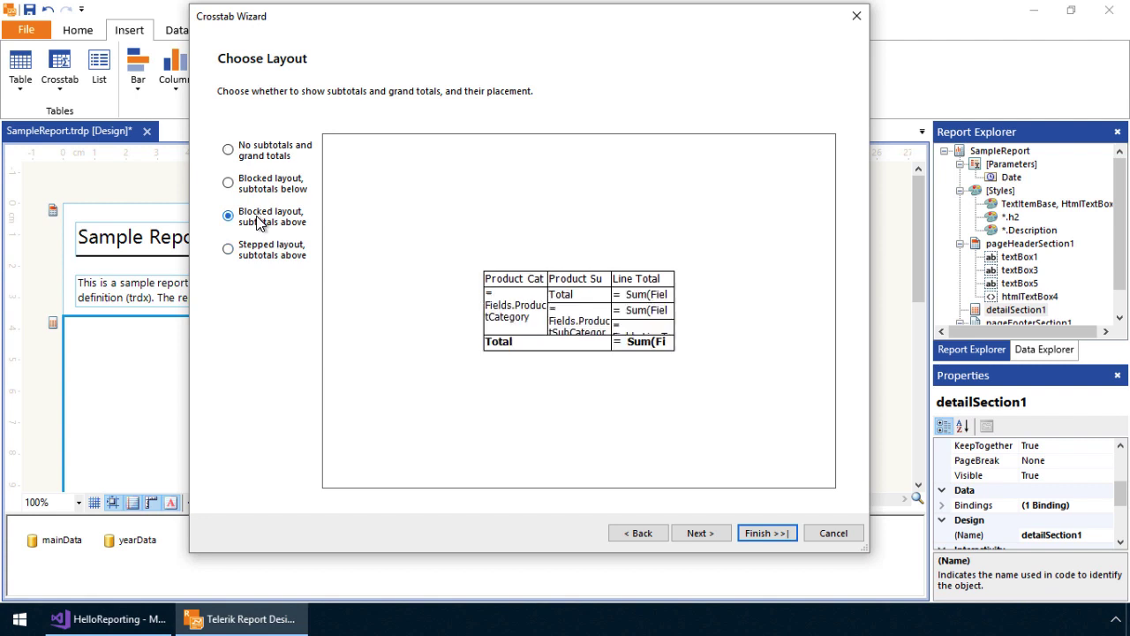
pyautogui.click(702, 533)
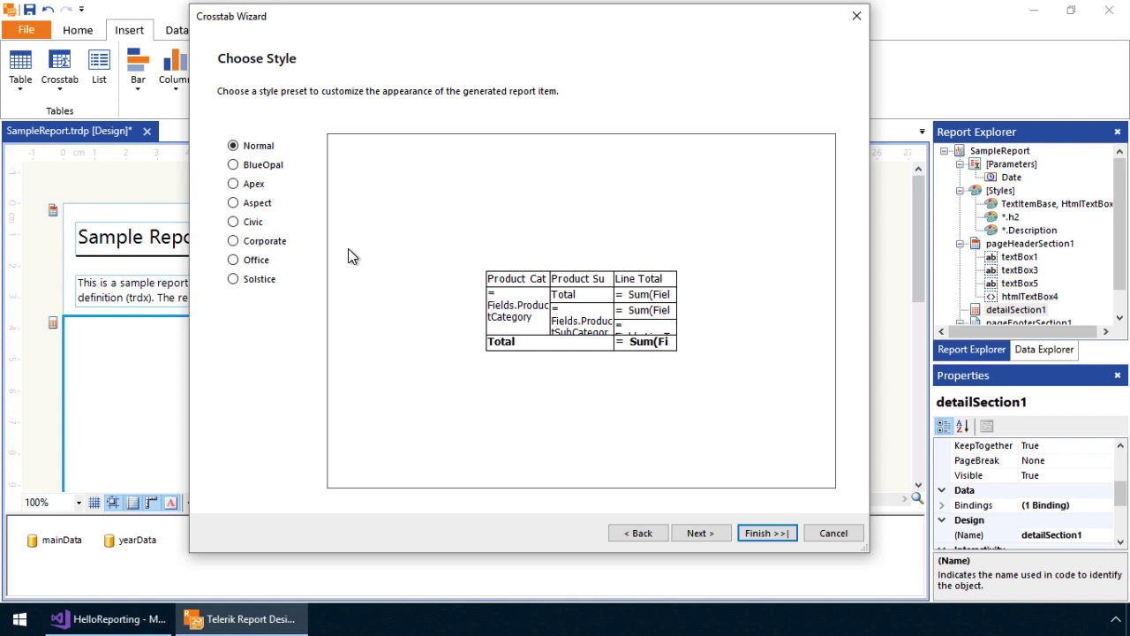
pyautogui.click(249, 165)
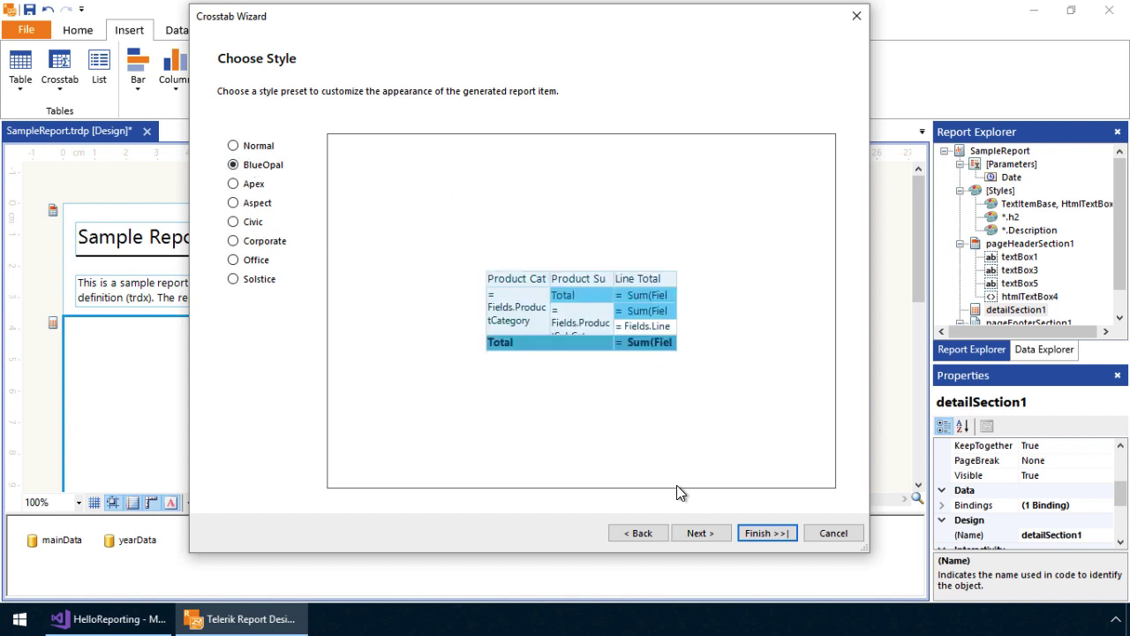
pyautogui.click(691, 534)
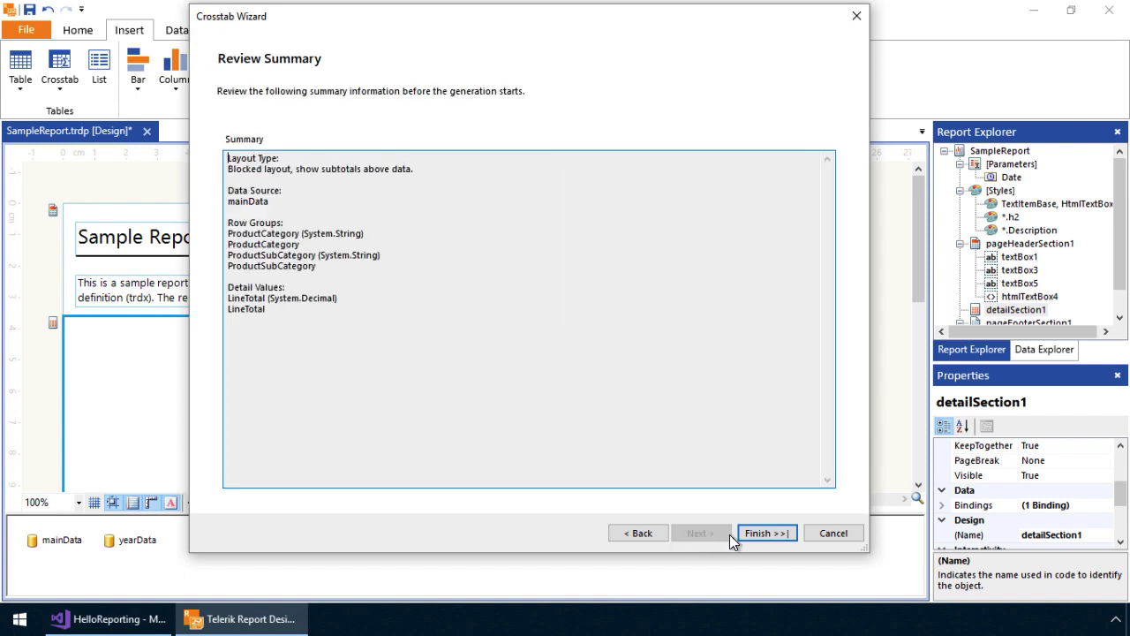
pyautogui.click(755, 534)
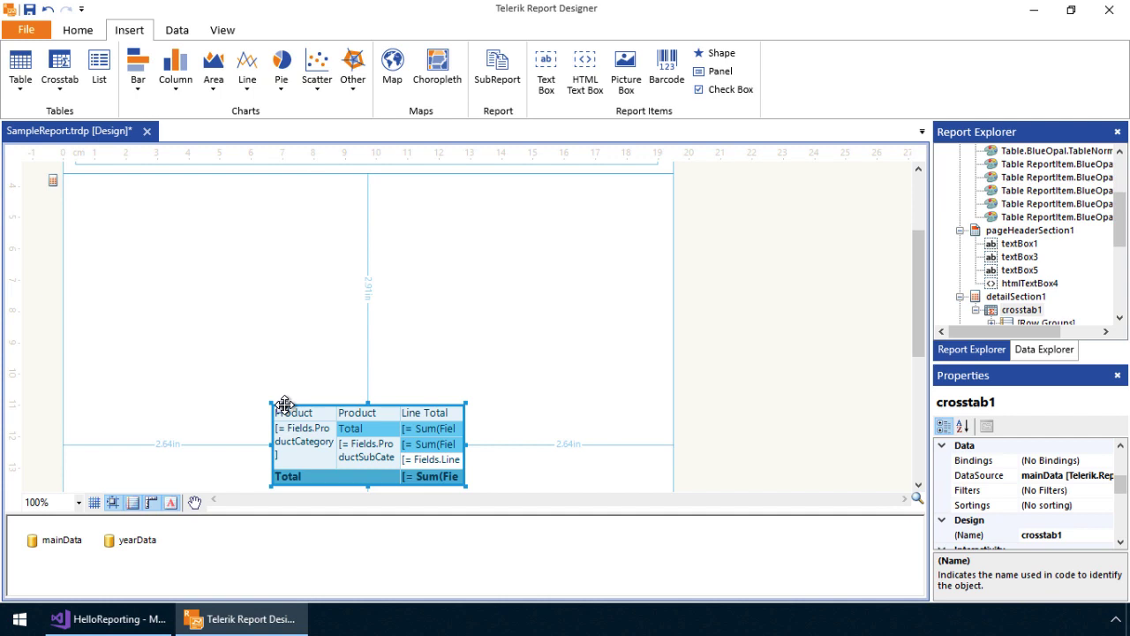
# Step: Move the crosstab to the detail section's top-left corner and preview the 2001 report
pyautogui.moveTo(285, 404); pyautogui.dragTo(89, 203)
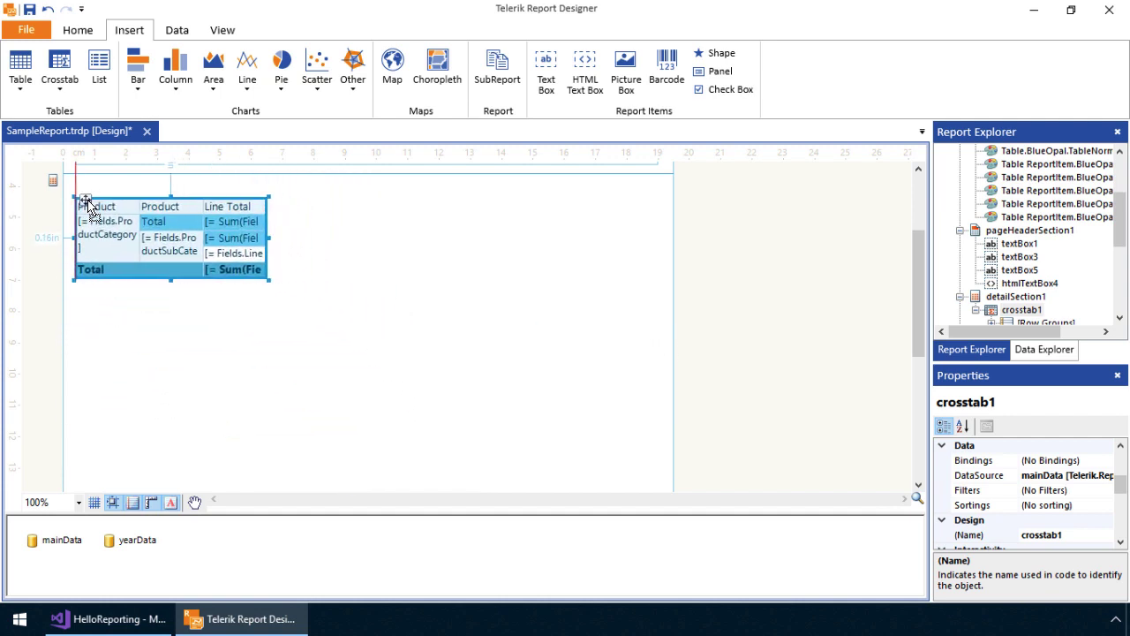
pyautogui.click(77, 34)
pyautogui.click(25, 70)
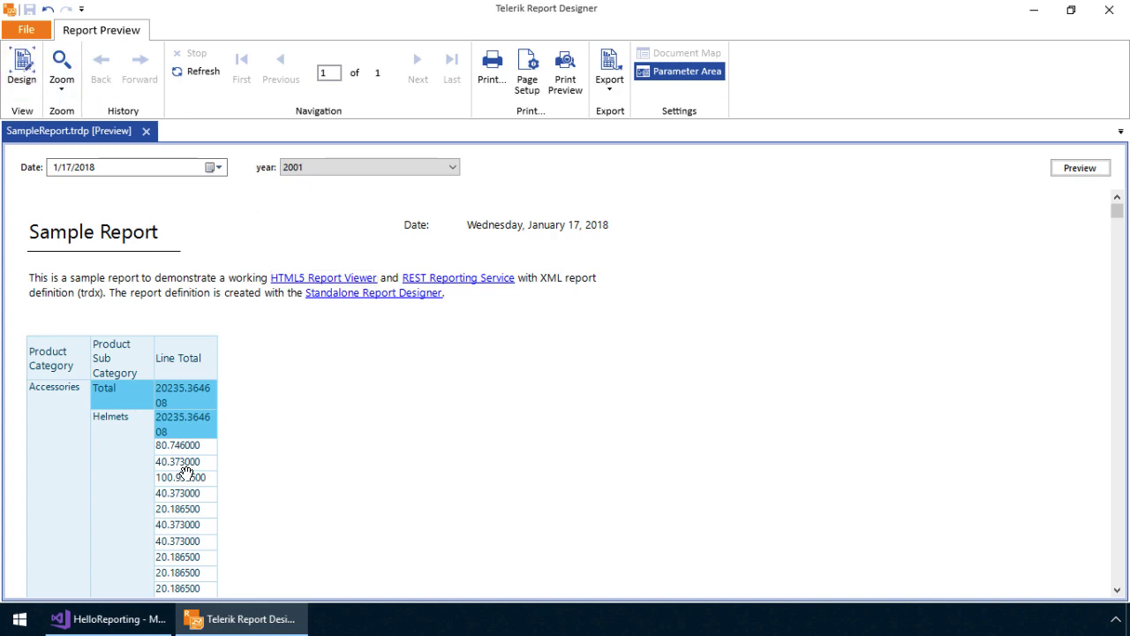
# Step: Back in design view, delete the crosstab's [= Fields.LineTotal] detail row
pyautogui.click(20, 67)
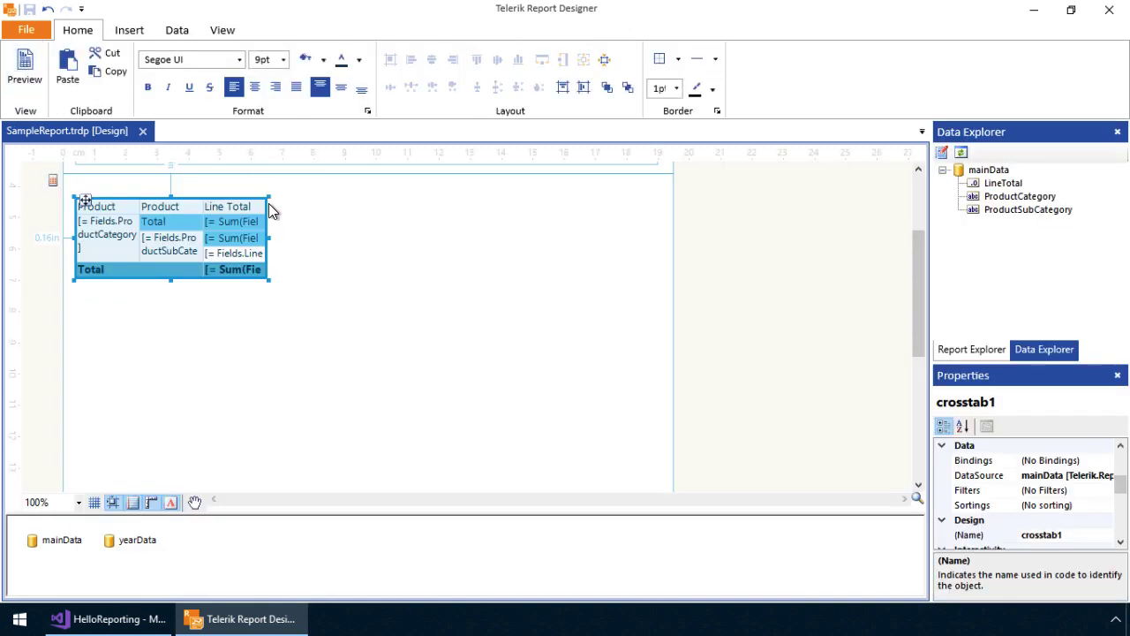
pyautogui.click(267, 238)
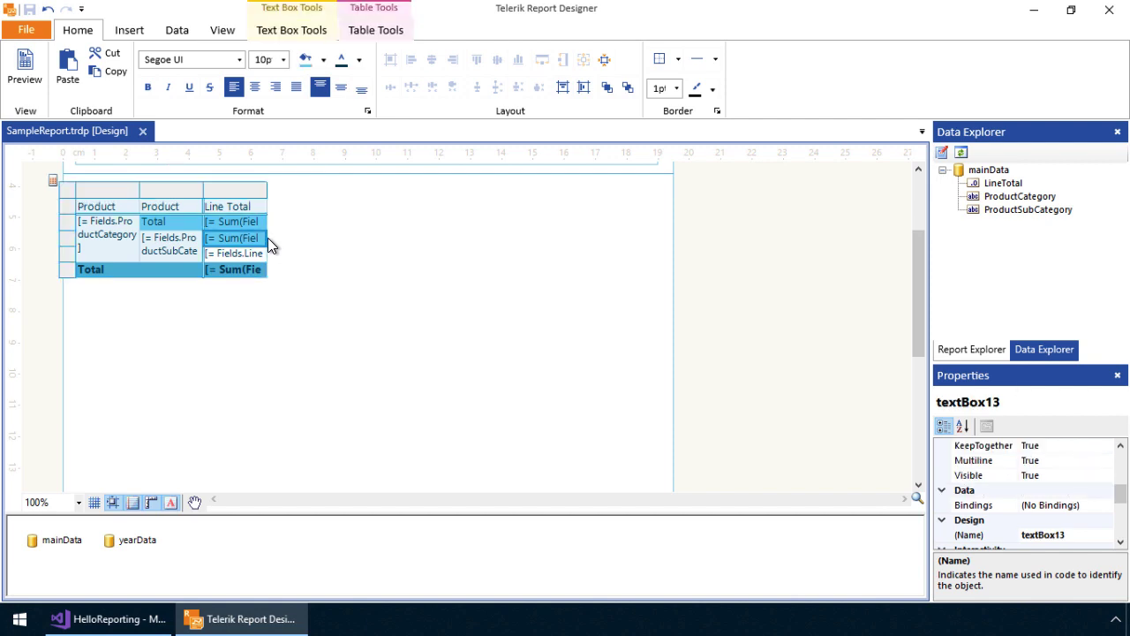
pyautogui.click(303, 253)
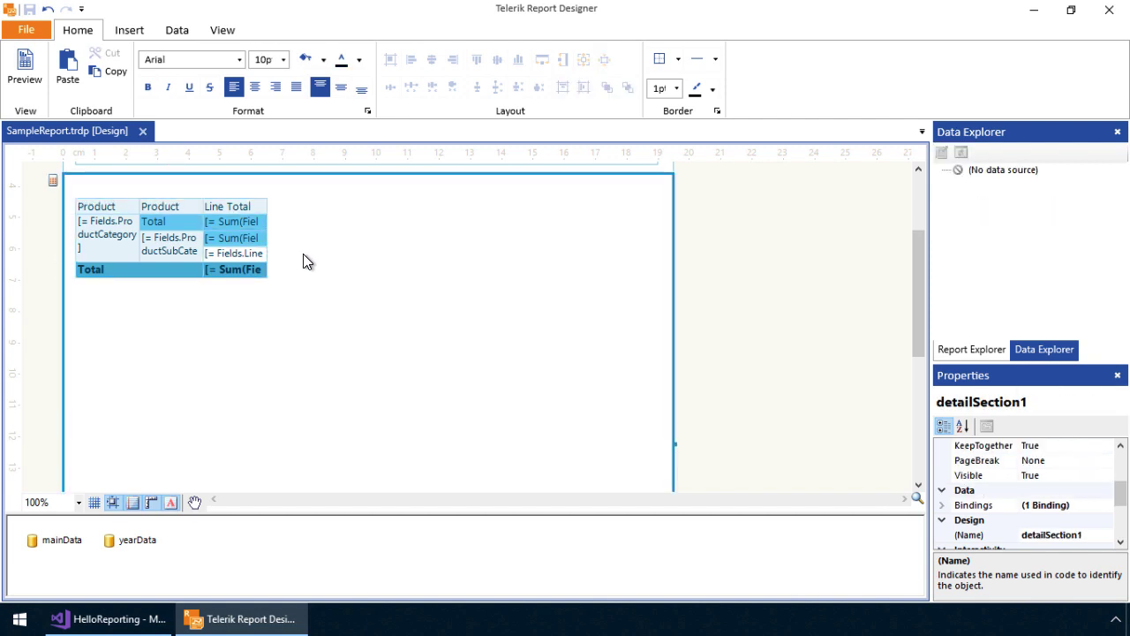
pyautogui.click(239, 252)
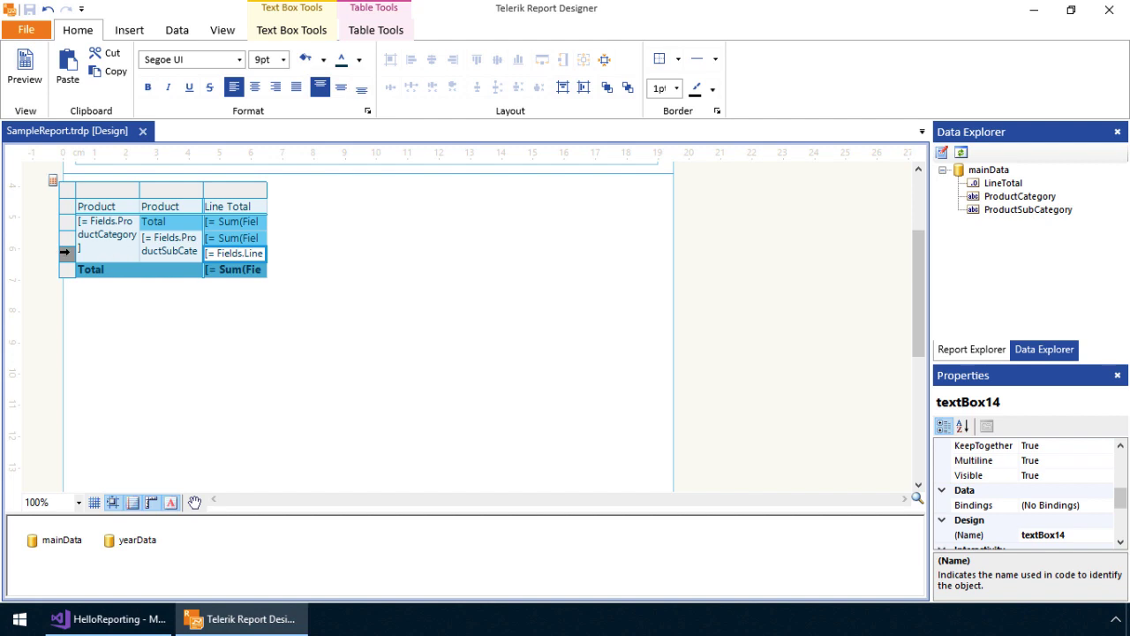
pyautogui.rightClick(68, 253)
pyautogui.click(104, 281)
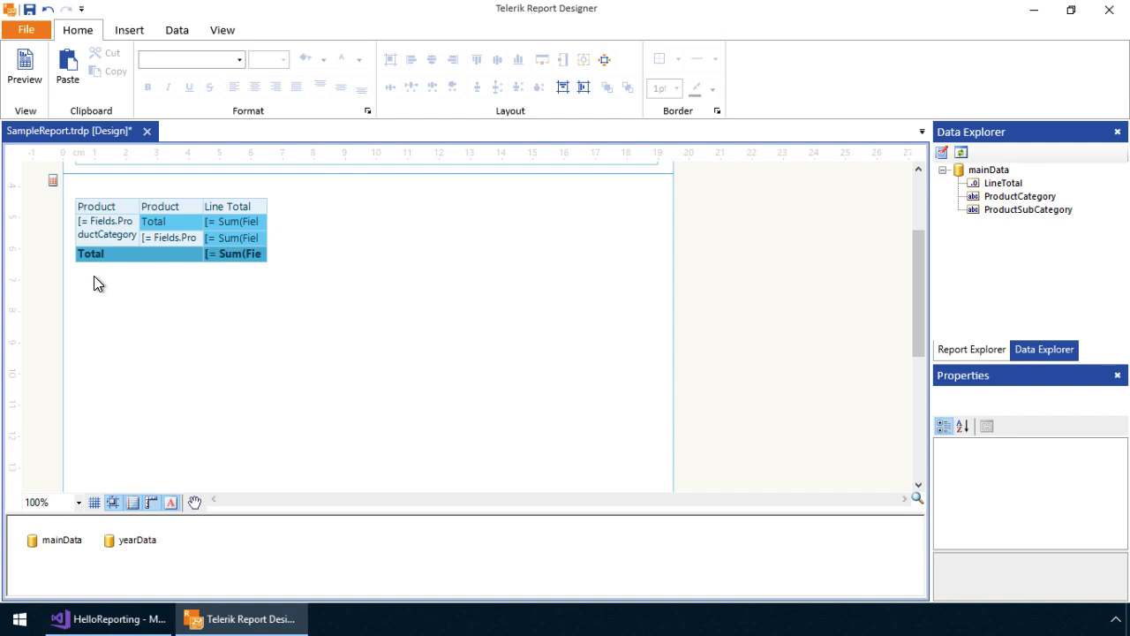
# Step: Give the ProductCategory cell textBox4 a Toggle visibility action
pyautogui.click(97, 232)
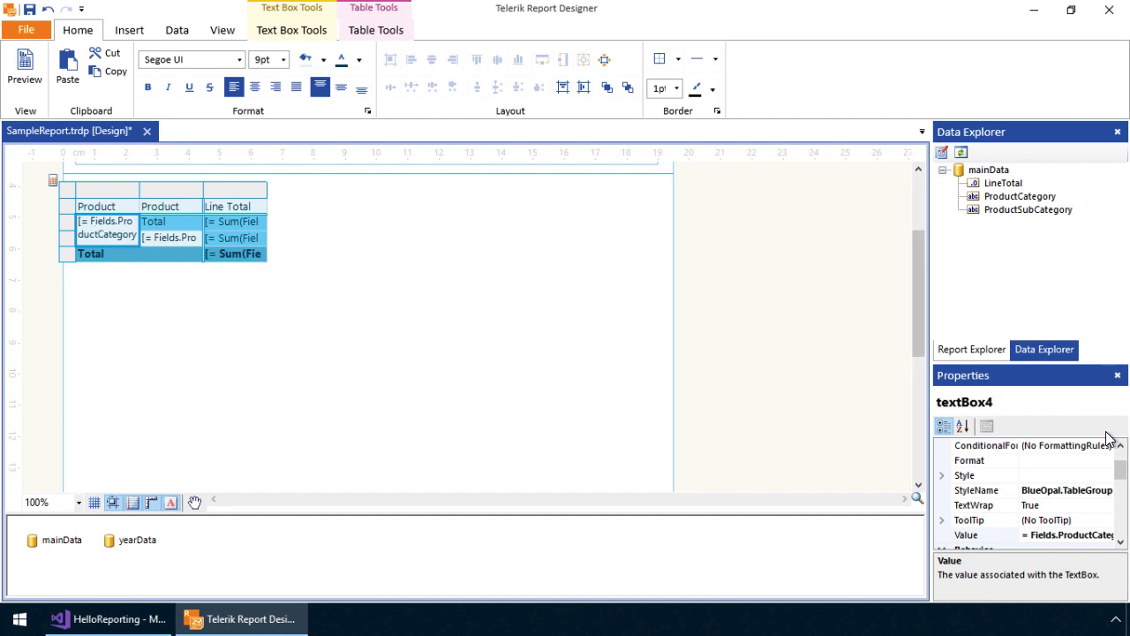
pyautogui.click(1119, 482)
pyautogui.moveTo(1120, 482); pyautogui.dragTo(1113, 508)
pyautogui.click(1111, 509)
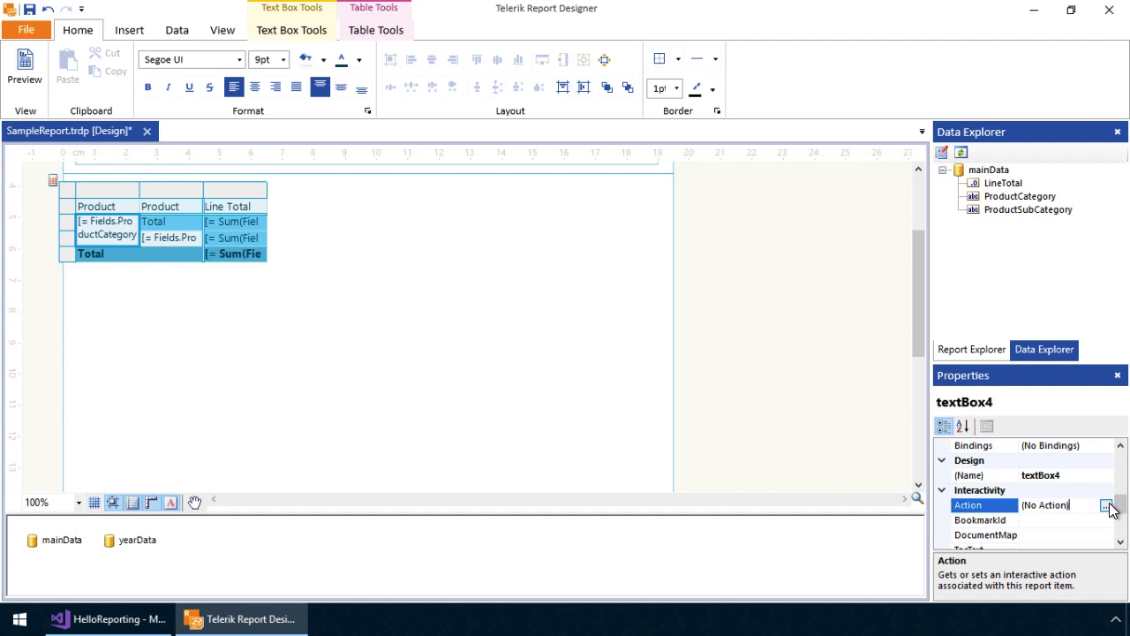
pyautogui.click(1109, 507)
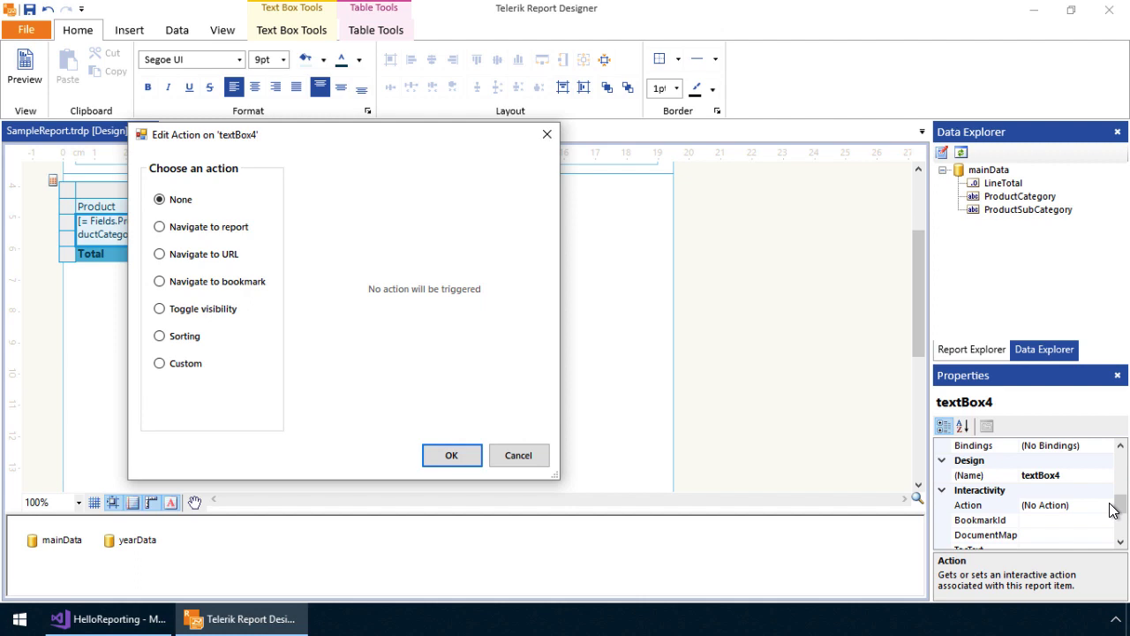
pyautogui.click(215, 314)
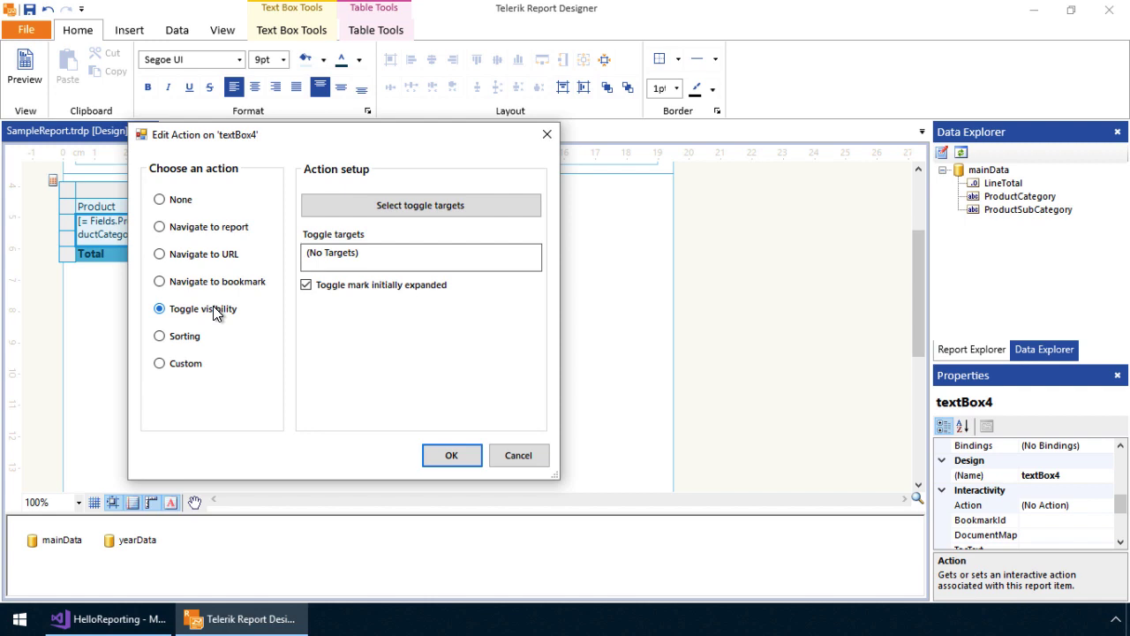
# Step: Add the productSubCategory table group as the toggle target and apply the action
pyautogui.click(391, 204)
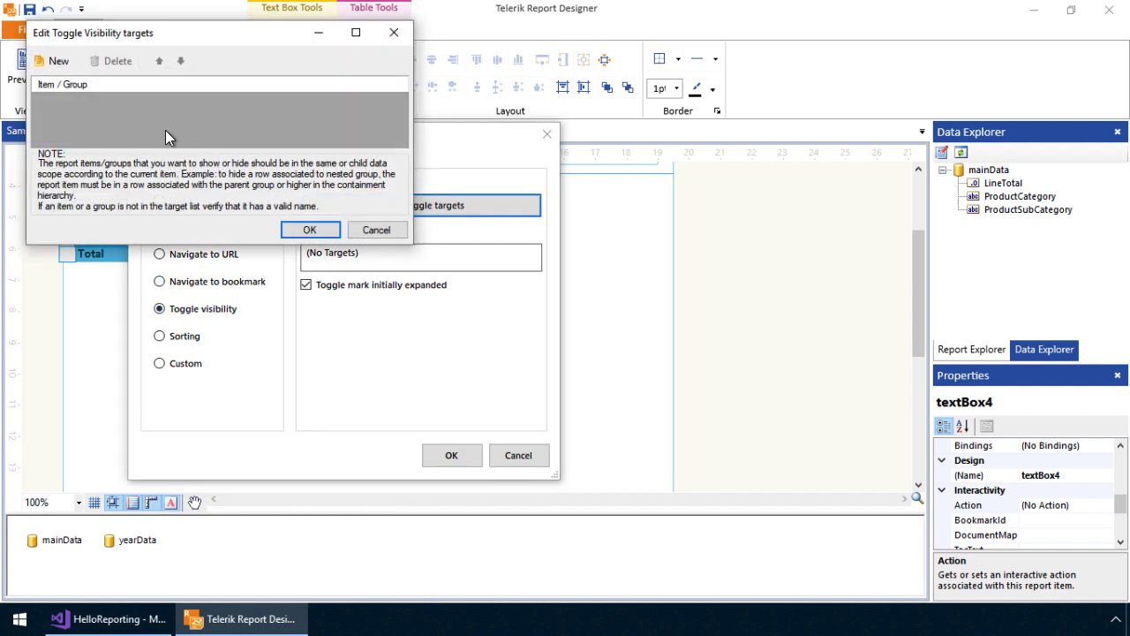
pyautogui.click(39, 61)
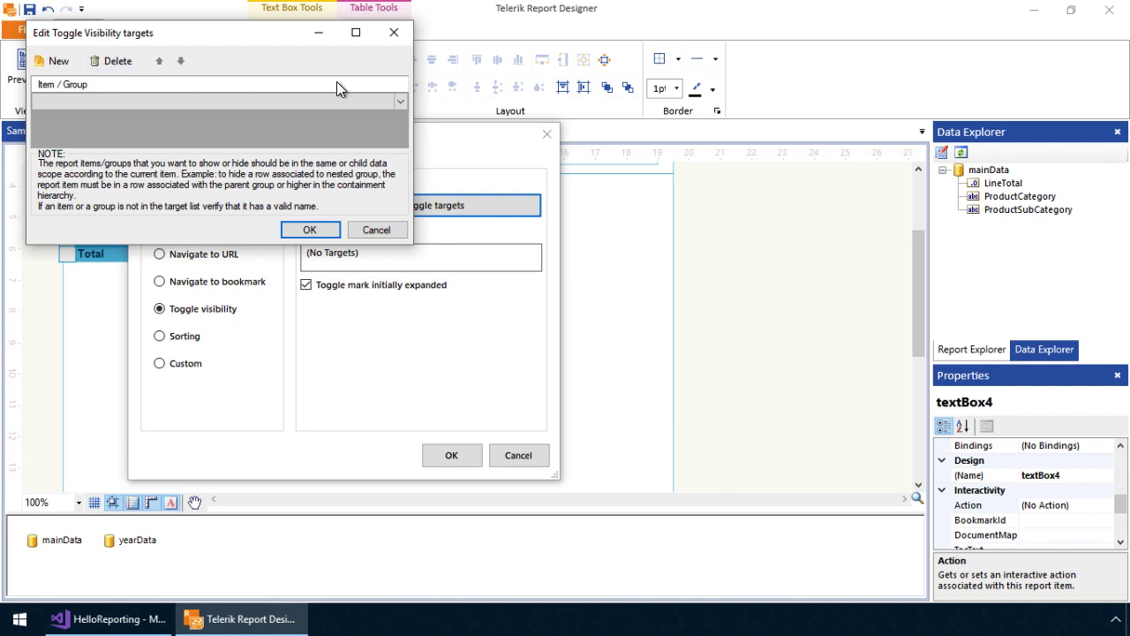
pyautogui.click(397, 105)
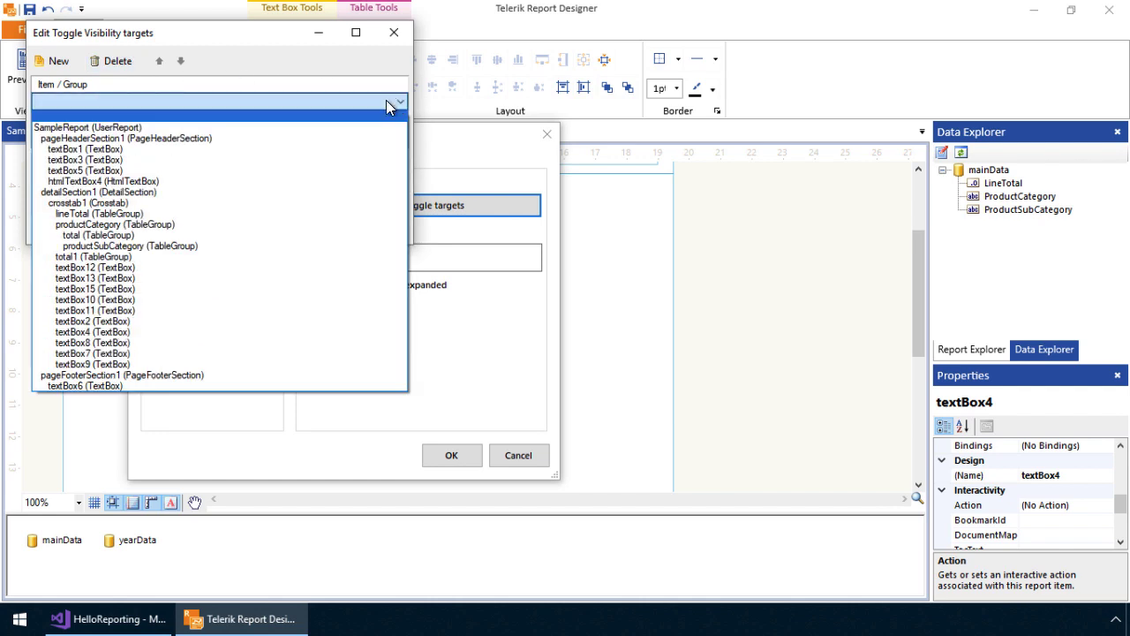
pyautogui.click(246, 245)
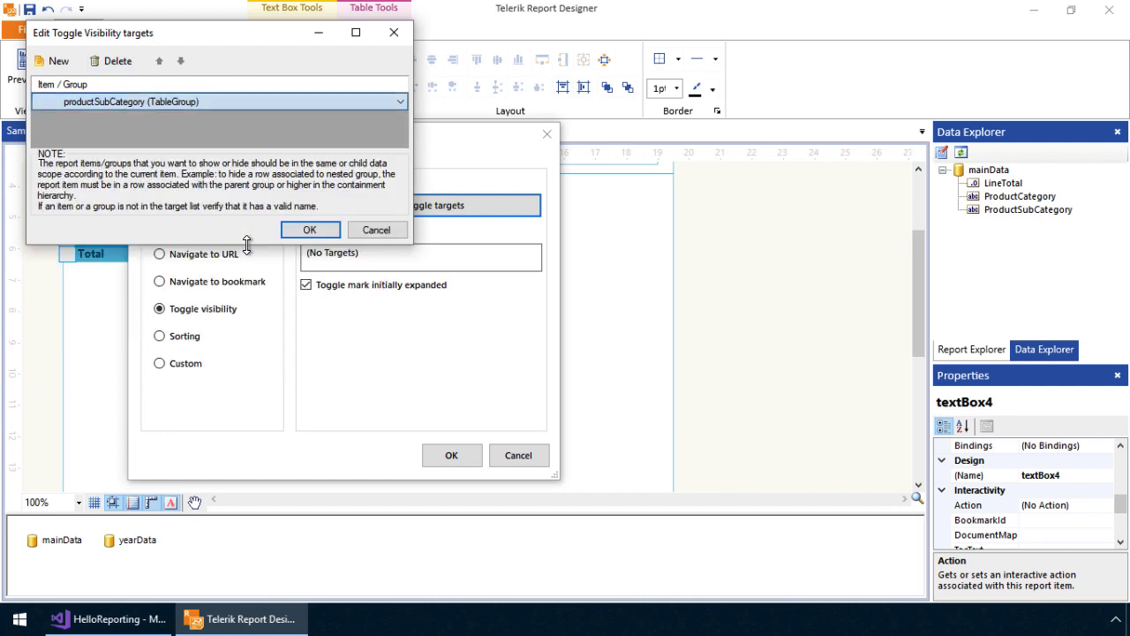
pyautogui.click(314, 230)
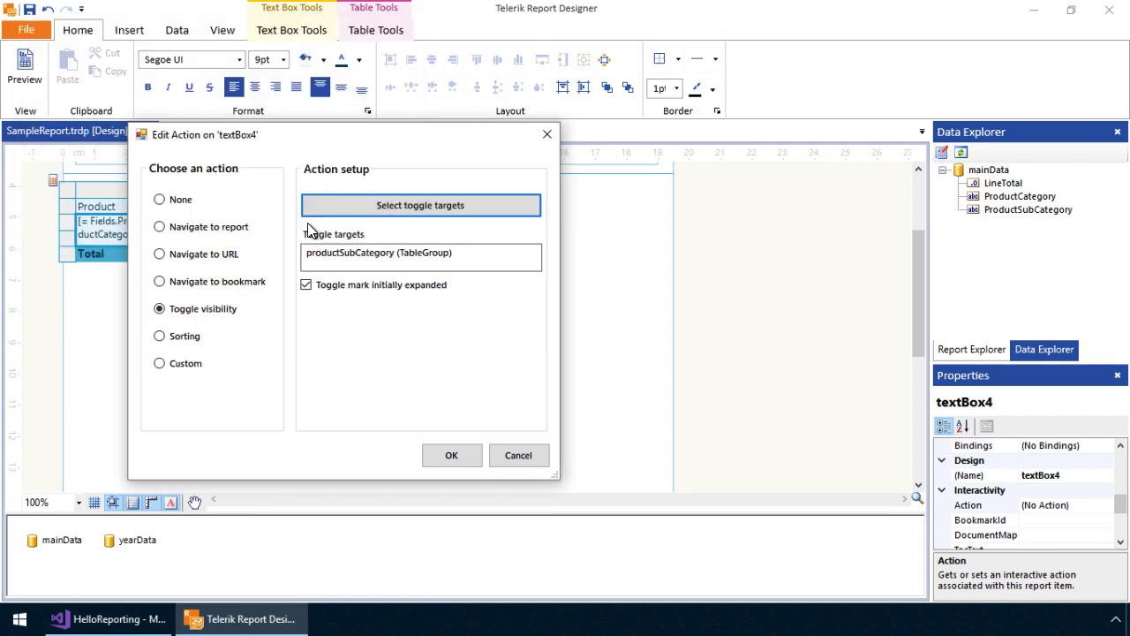
pyautogui.click(435, 456)
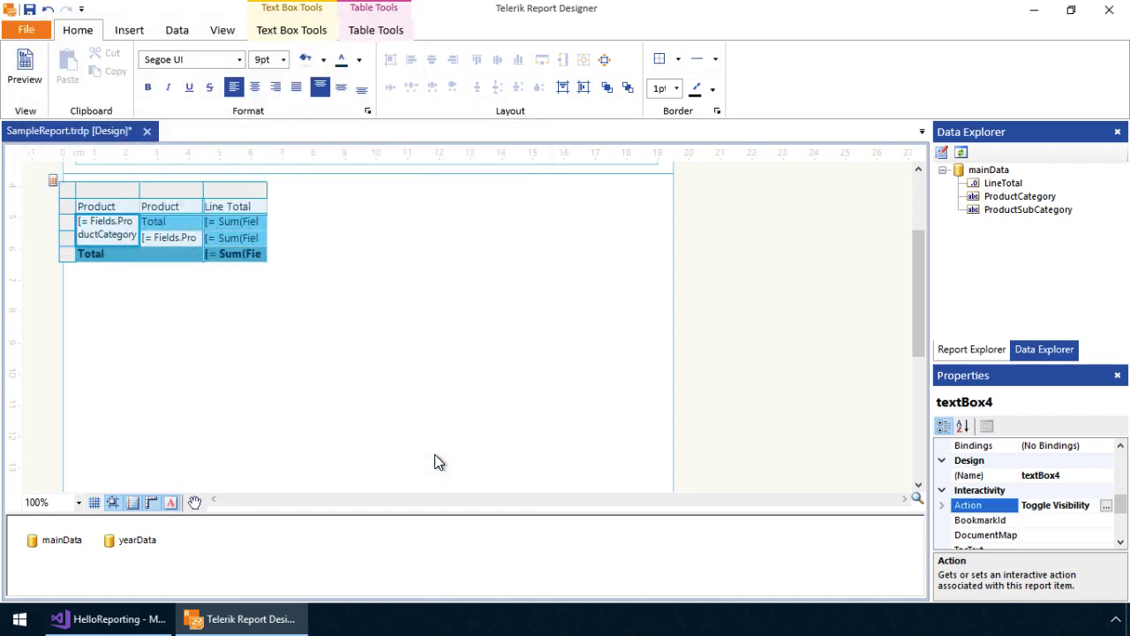
pyautogui.click(34, 76)
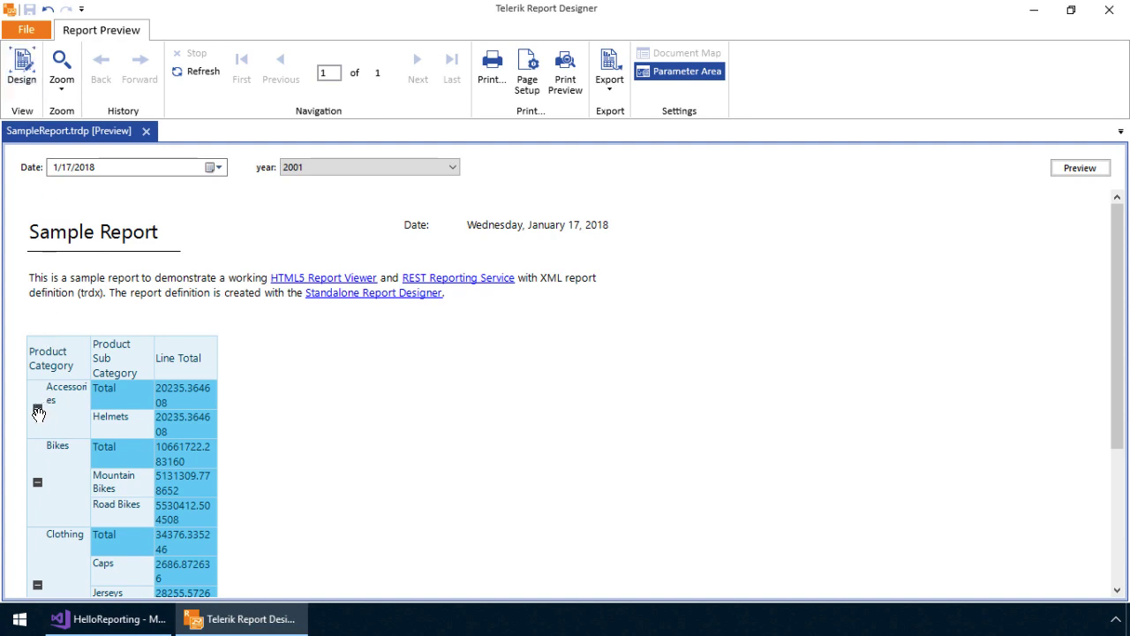
pyautogui.click(38, 411)
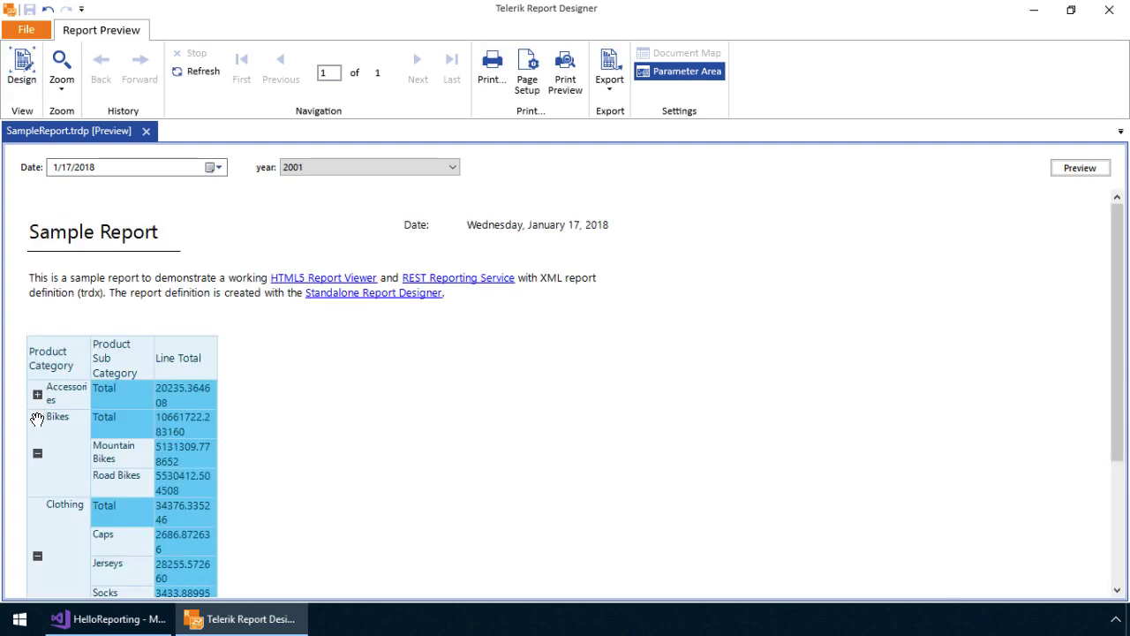
pyautogui.click(38, 456)
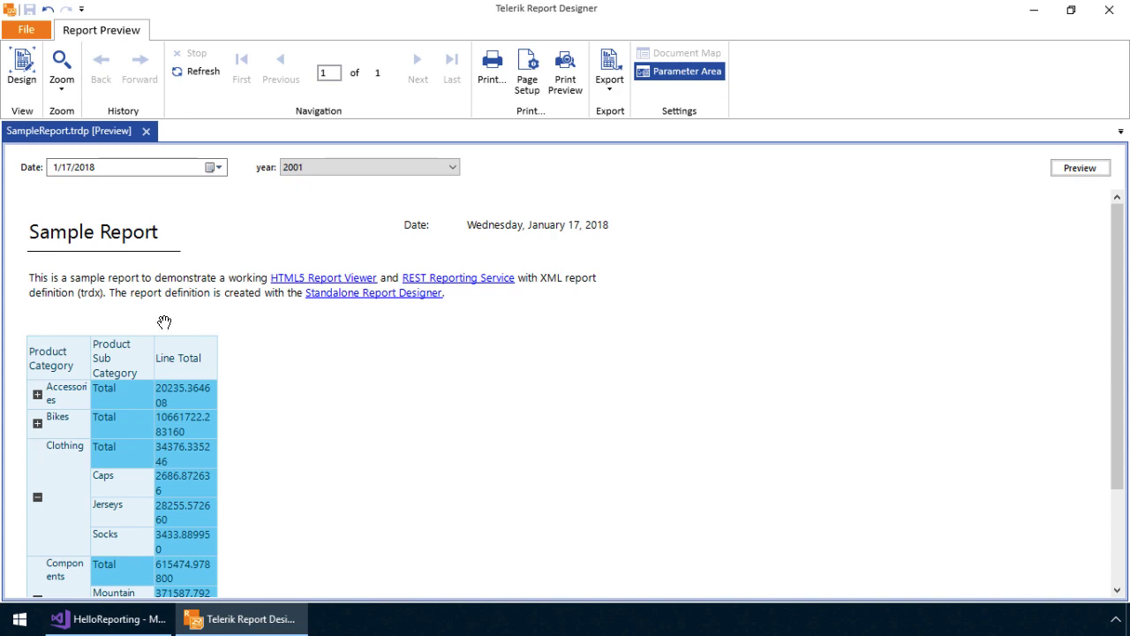
pyautogui.click(455, 170)
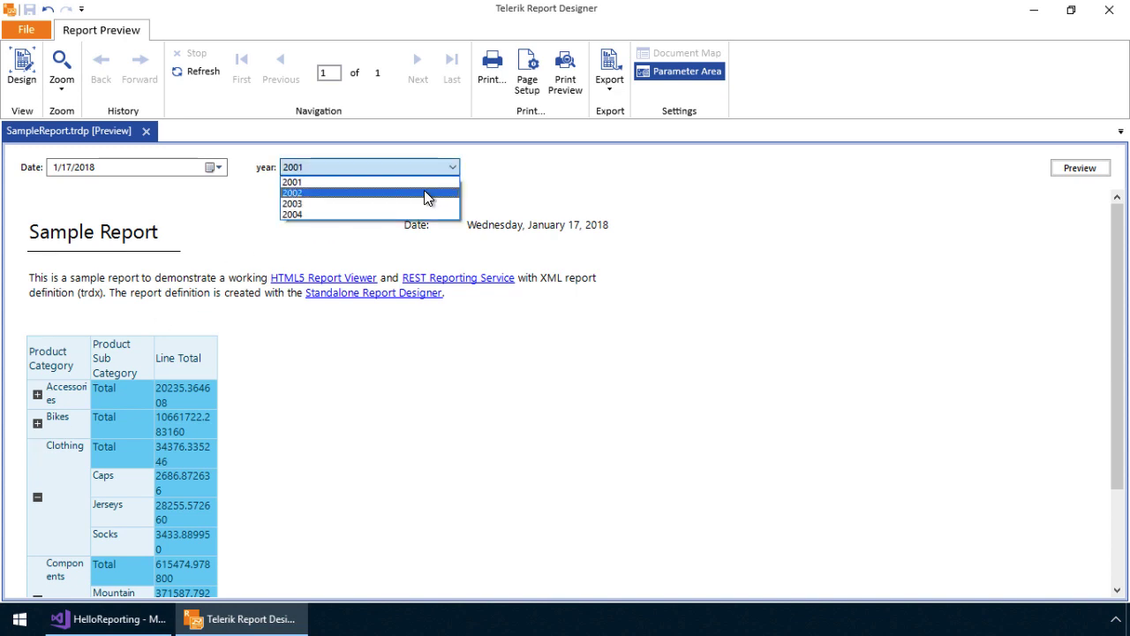
pyautogui.click(427, 192)
pyautogui.click(1056, 171)
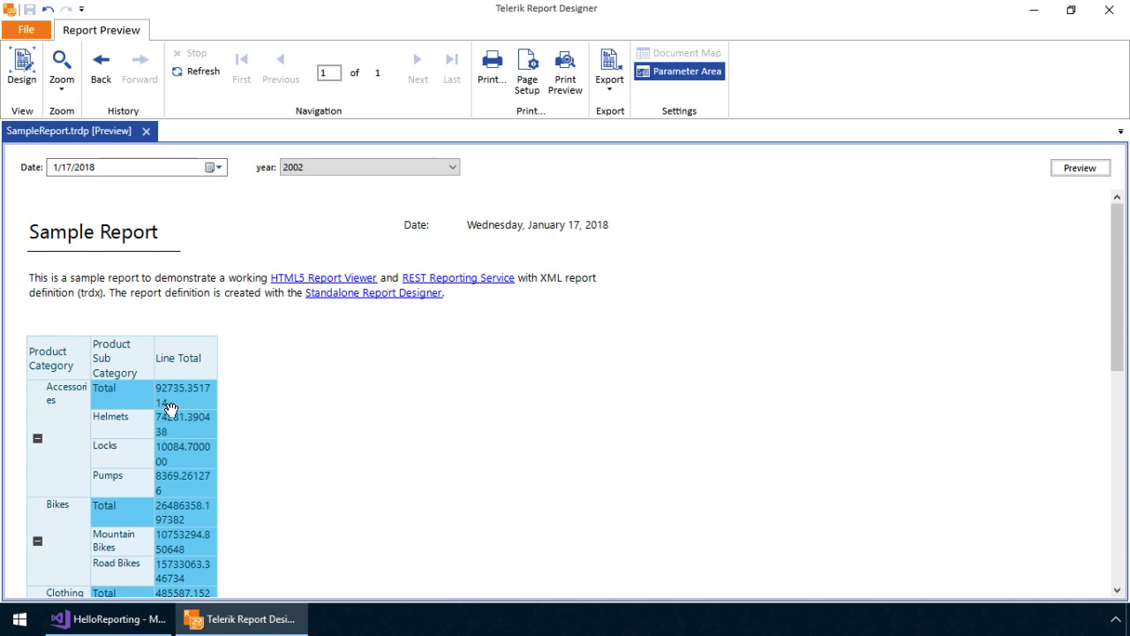
pyautogui.click(25, 78)
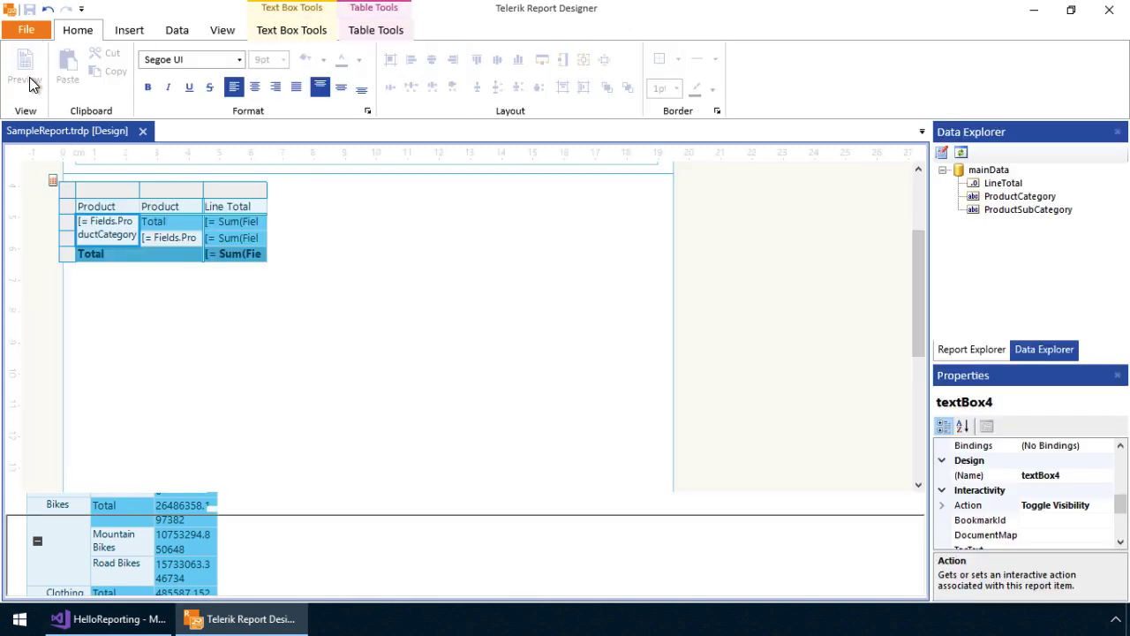
# Step: Remove the Date parameter from the report parameters
pyautogui.rightClick(758, 293)
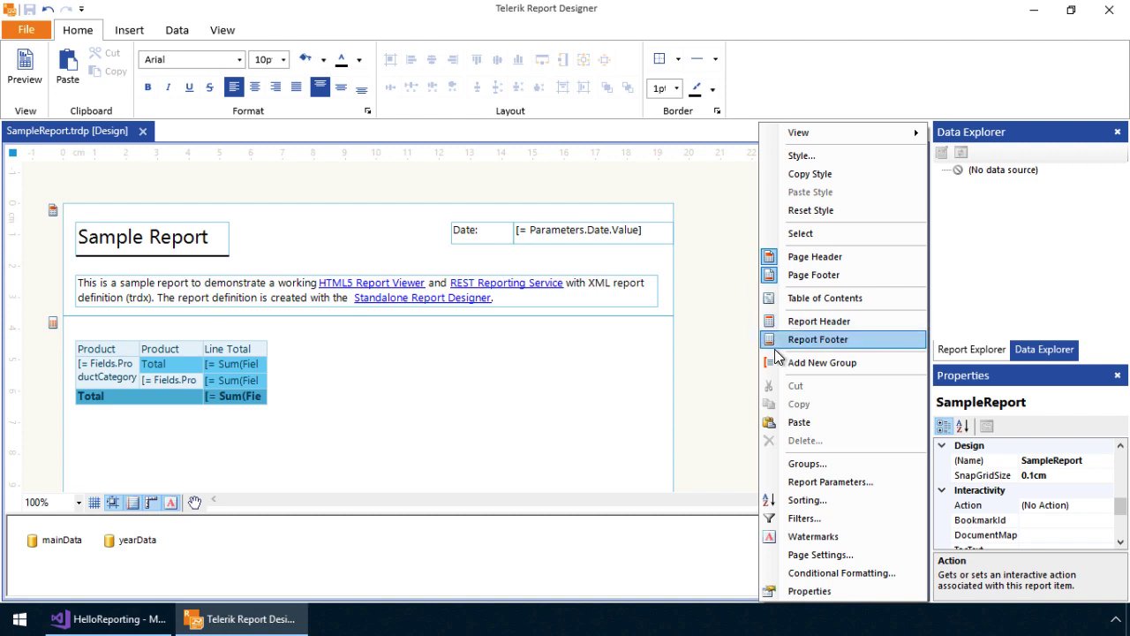
pyautogui.click(789, 478)
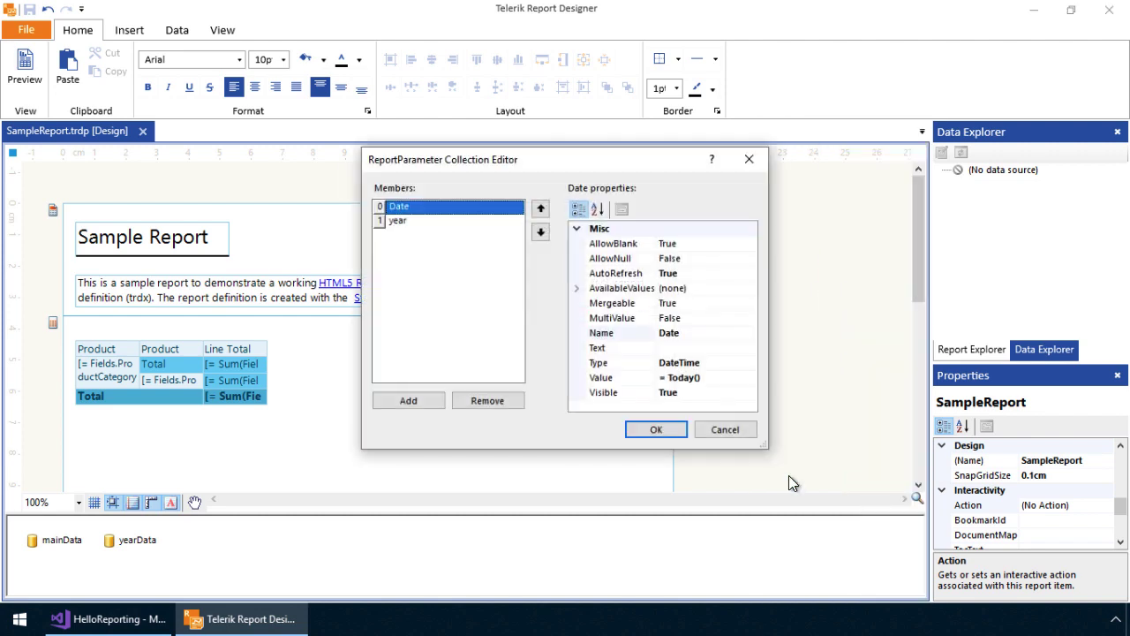
pyautogui.click(502, 400)
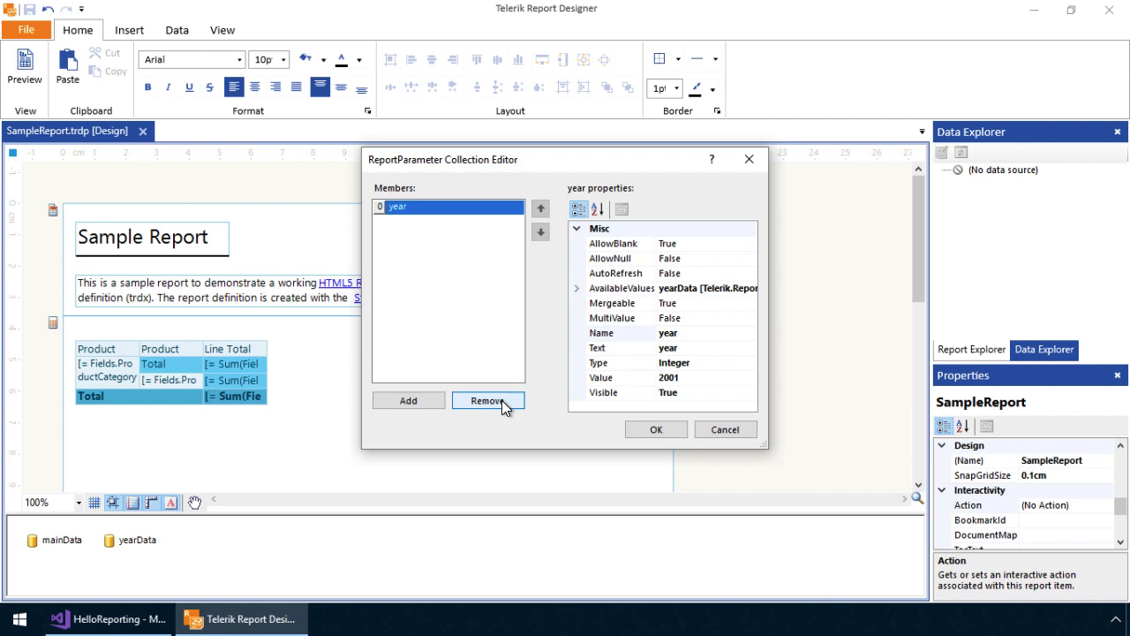
pyautogui.click(653, 429)
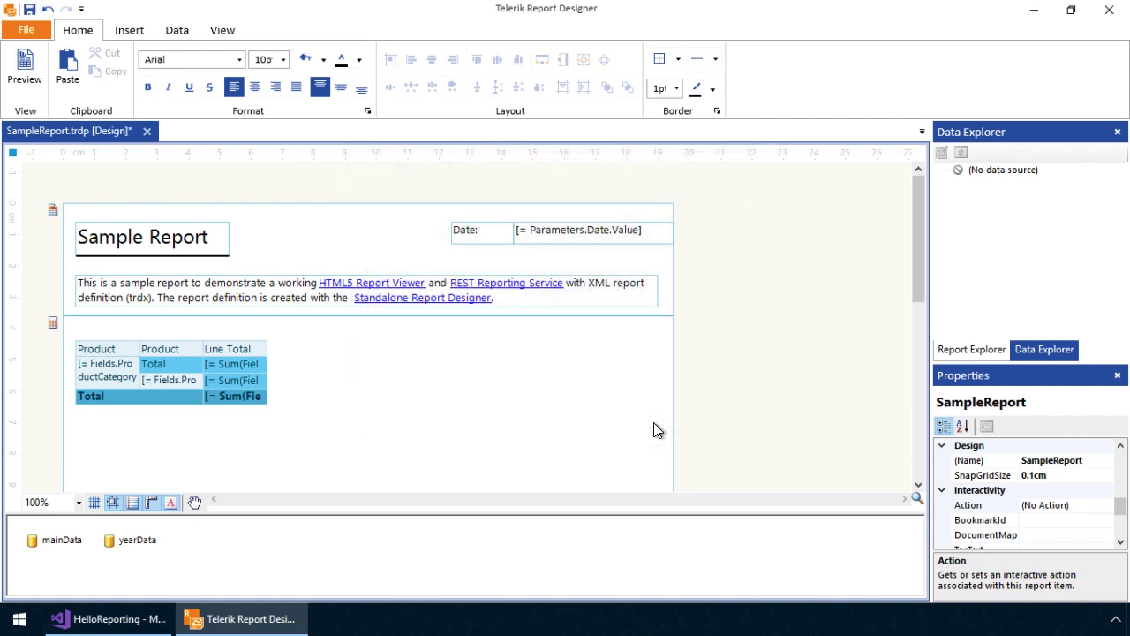
# Step: Delete the two Date header text boxes and preview the report with only the year filter
pyautogui.click(494, 234)
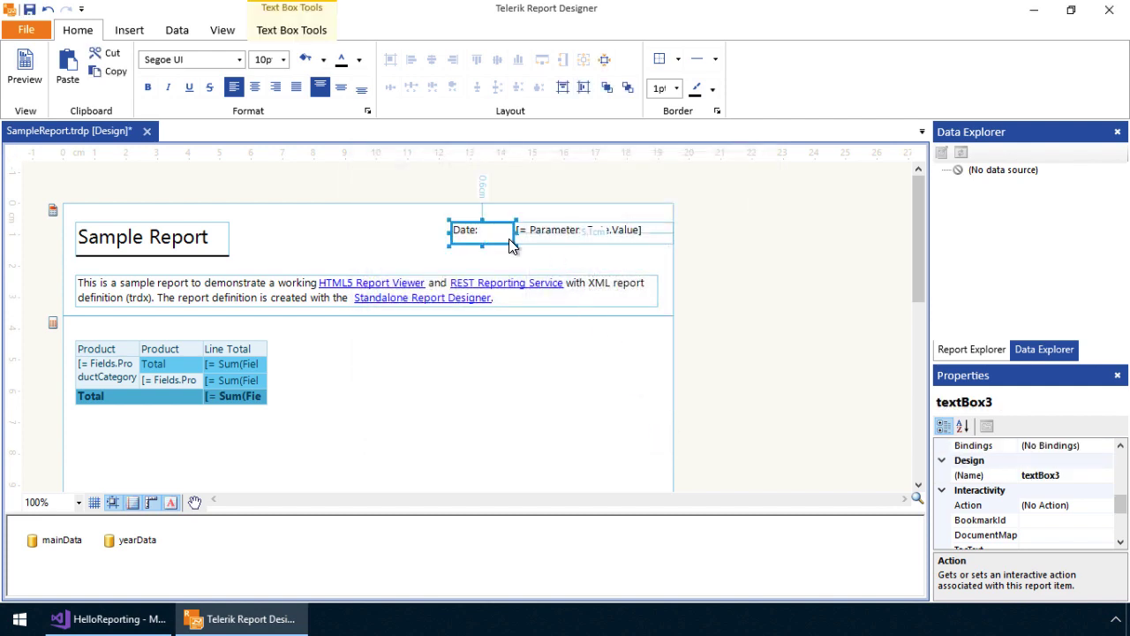
pyautogui.keyDown('ctrl'); pyautogui.click(535, 235); pyautogui.keyUp('ctrl')
pyautogui.rightClick(535, 235)
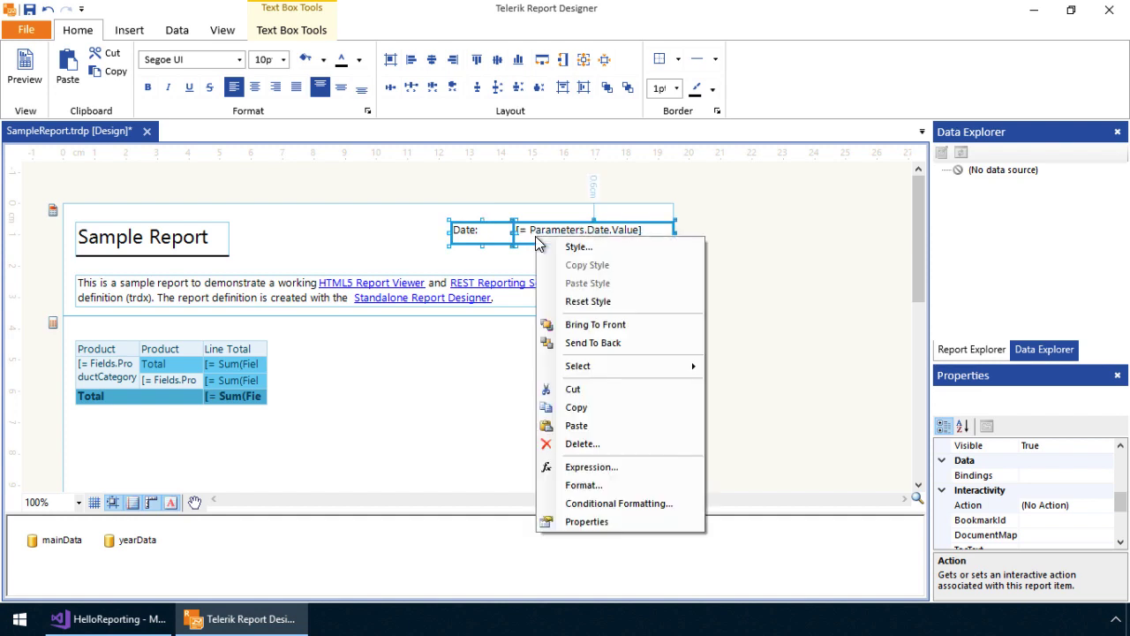
pyautogui.click(579, 444)
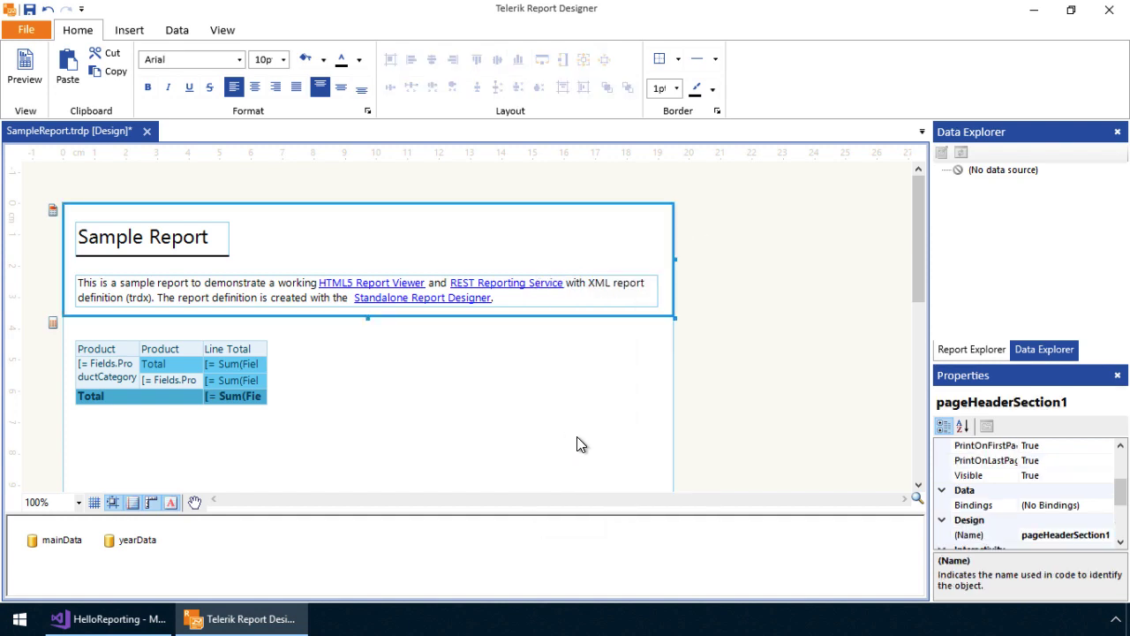
pyautogui.click(24, 77)
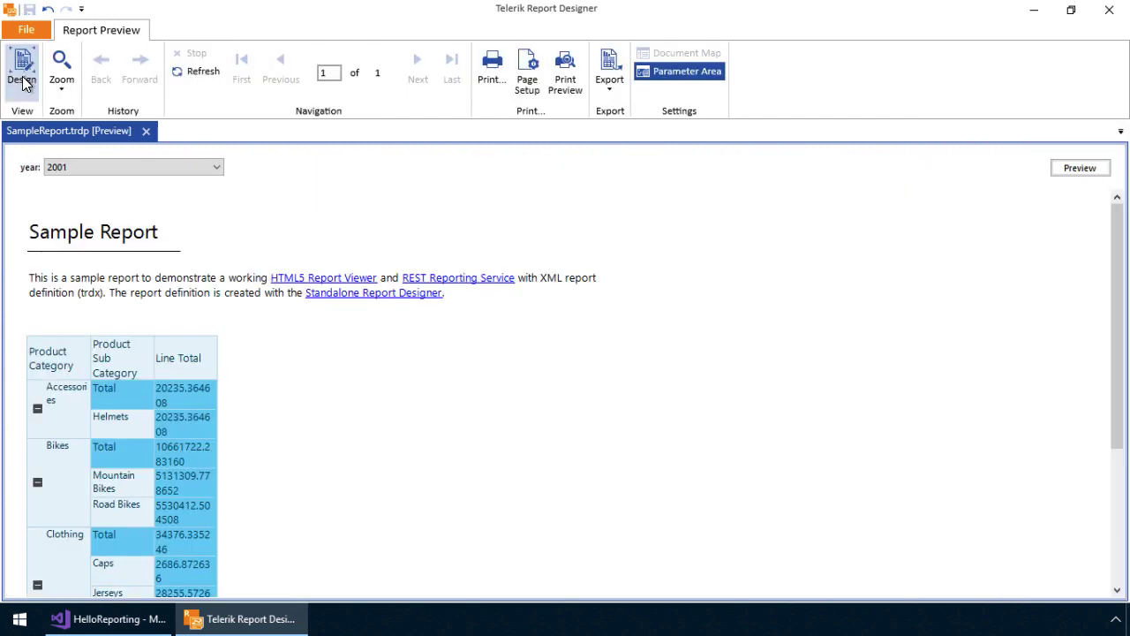
# Step: Preview the report filtered to the year 2003
pyautogui.click(217, 167)
pyautogui.click(197, 204)
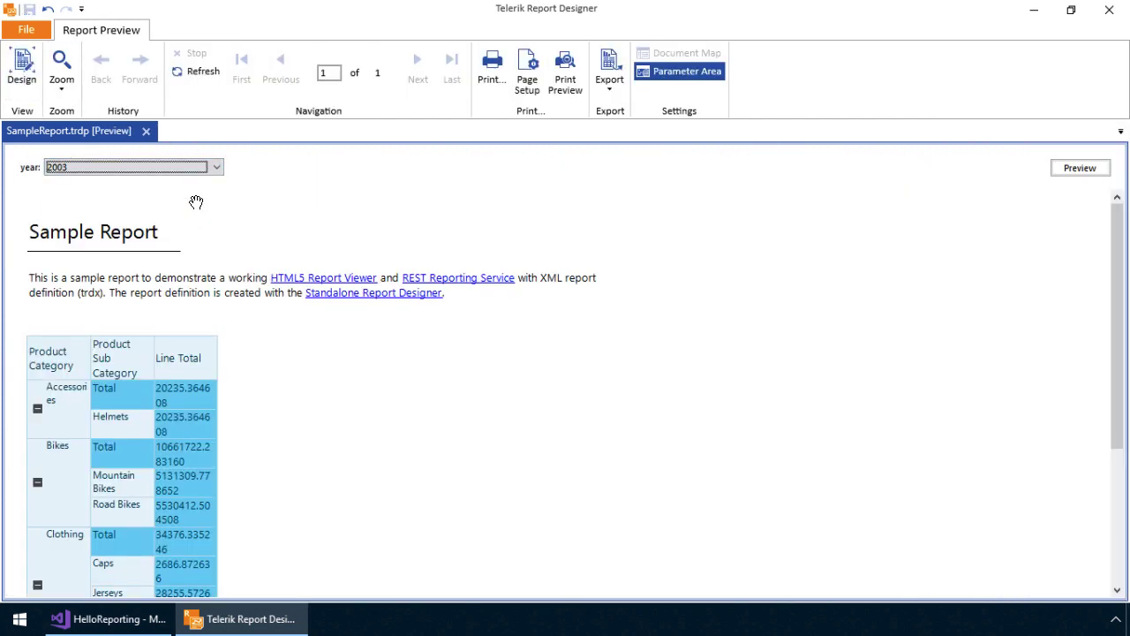
pyautogui.click(1080, 168)
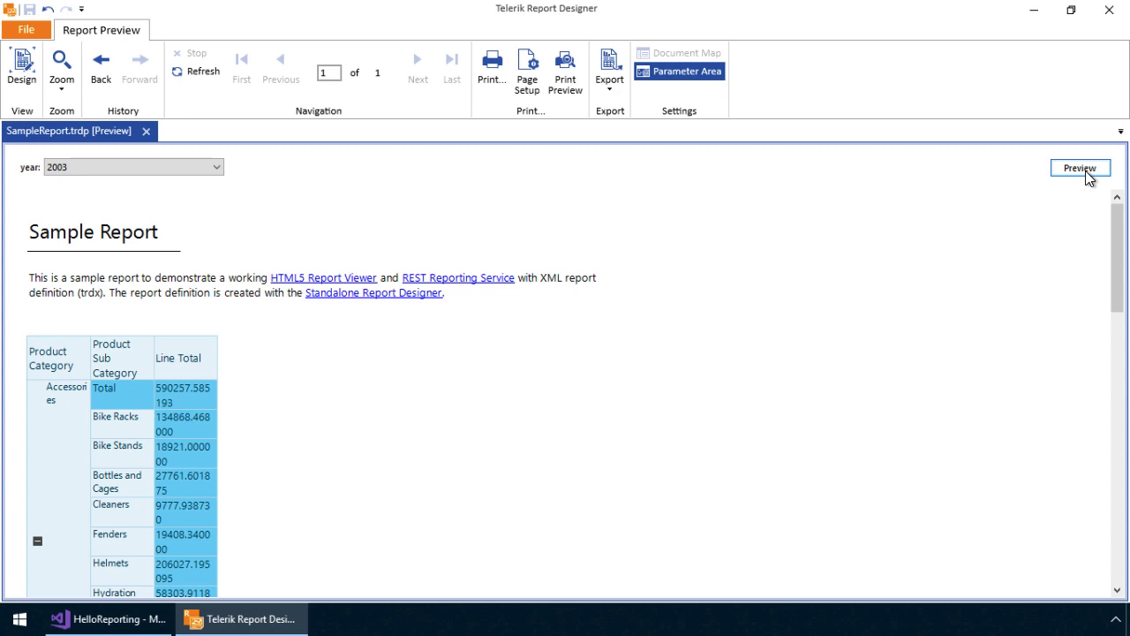
# Step: Return to design view and begin inserting a pie chart into the detail section
pyautogui.click(27, 76)
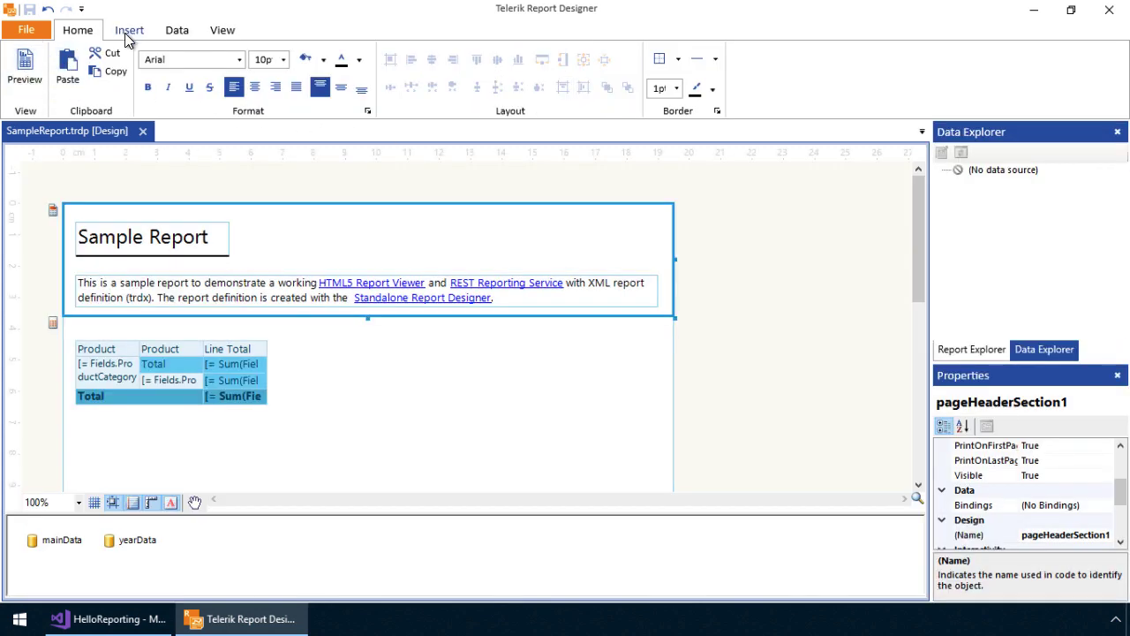
pyautogui.click(138, 30)
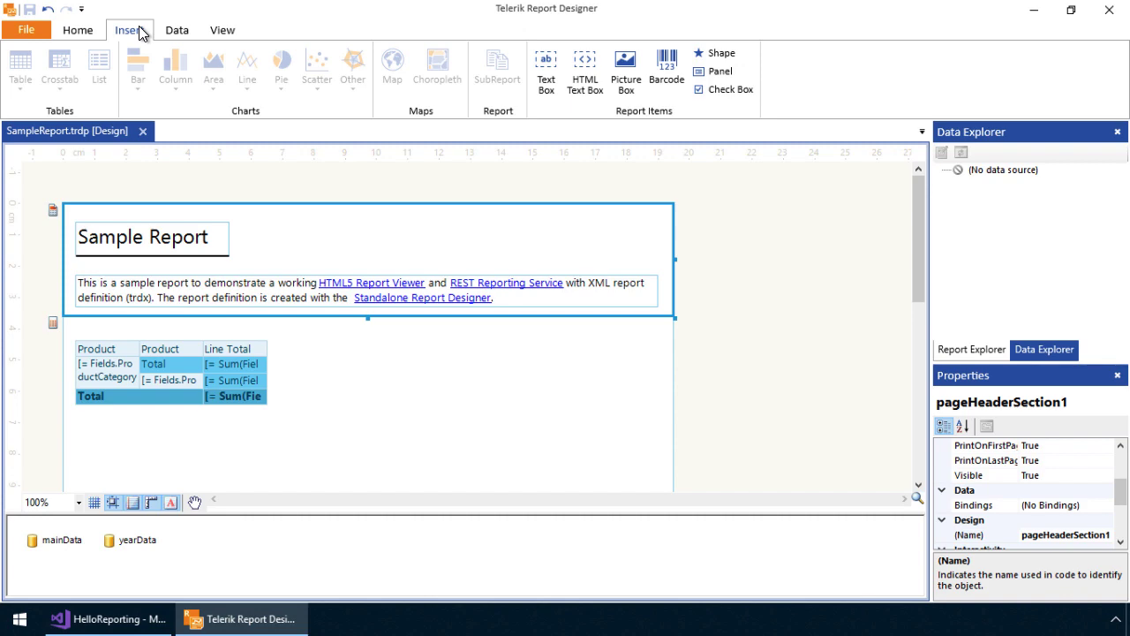
pyautogui.click(350, 369)
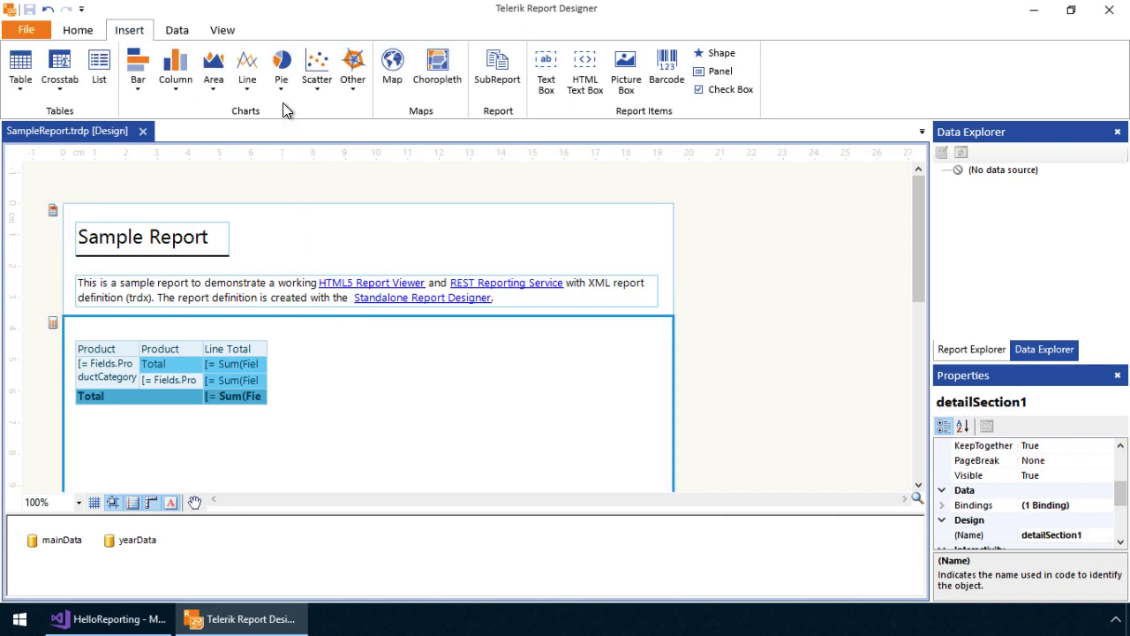
pyautogui.click(282, 79)
# Step: Create a mainData pie chart with ProductCategory as series and summed LineTotal as values
pyautogui.click(294, 158)
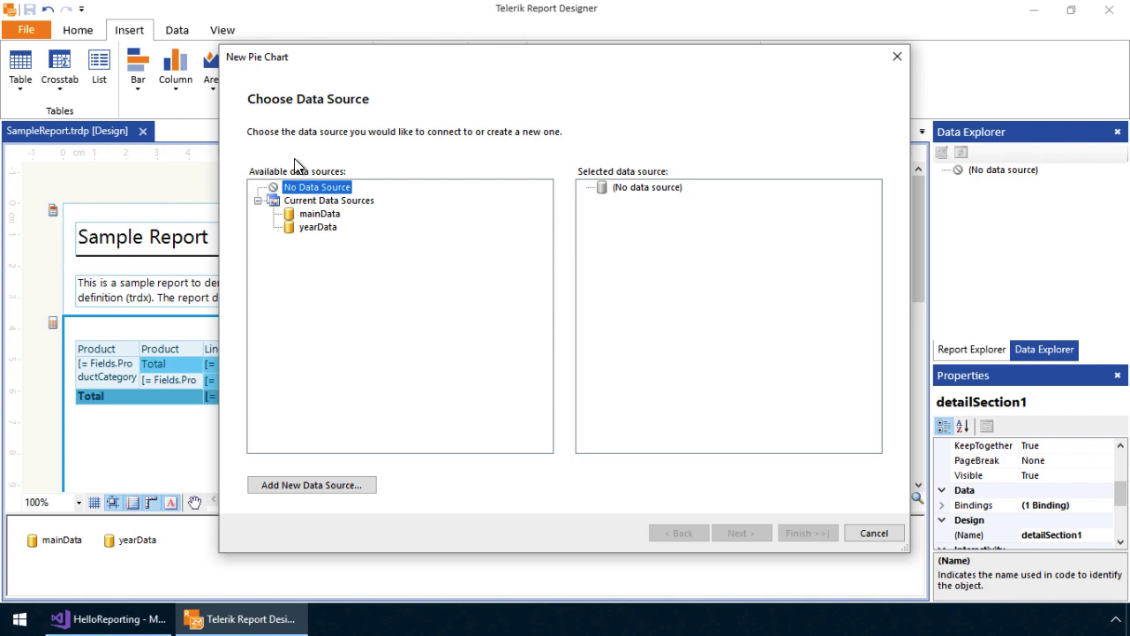
pyautogui.click(299, 213)
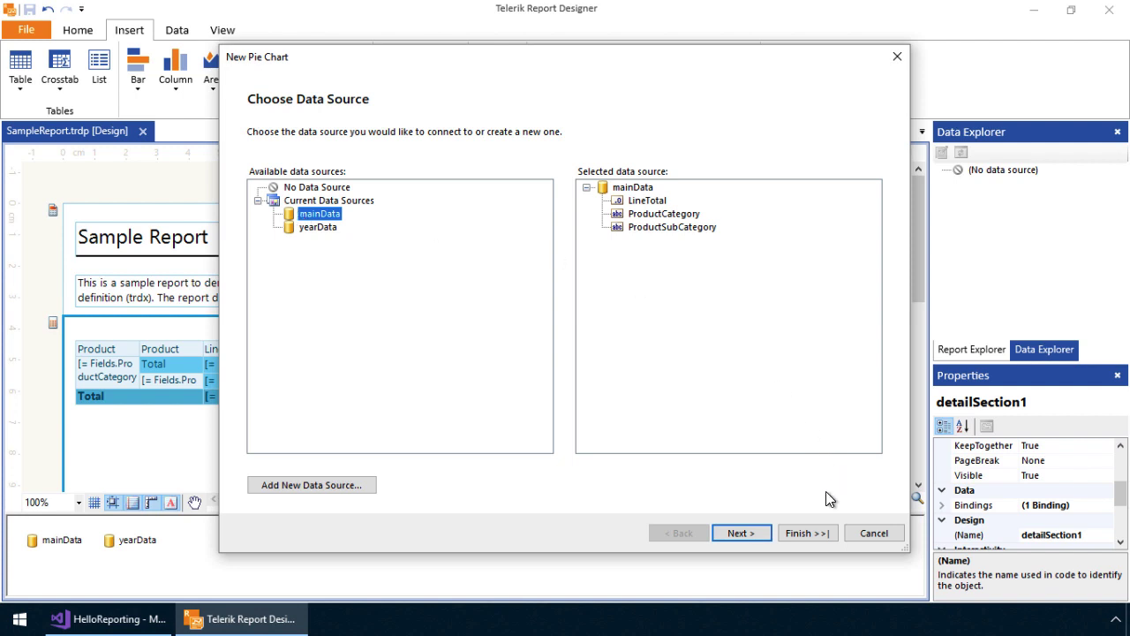
pyautogui.click(742, 532)
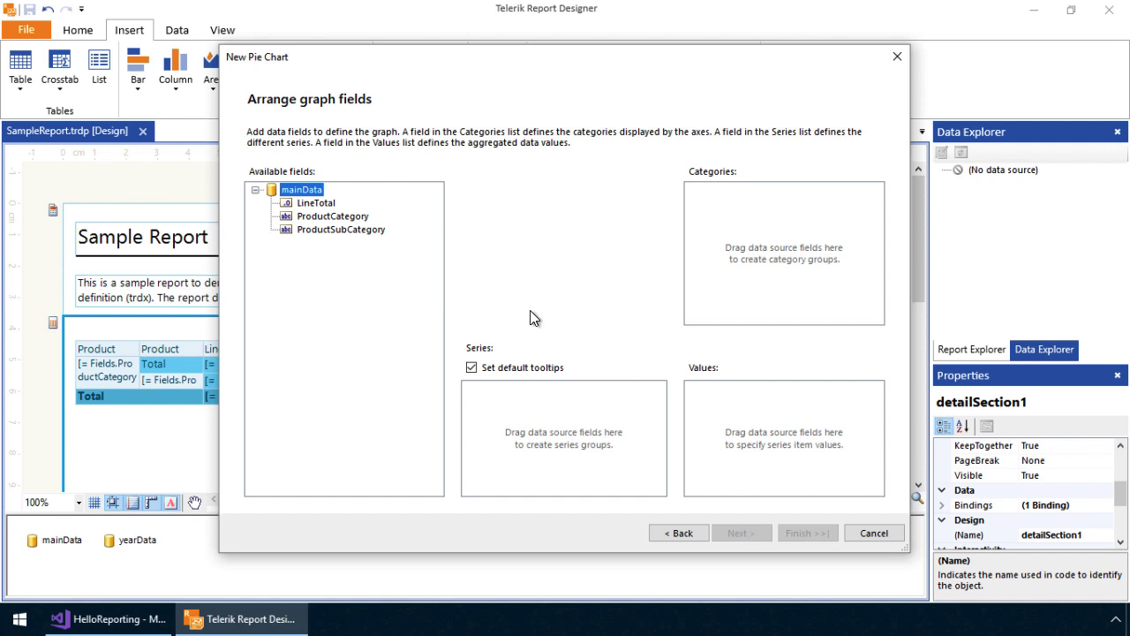
pyautogui.moveTo(334, 217); pyautogui.dragTo(537, 410)
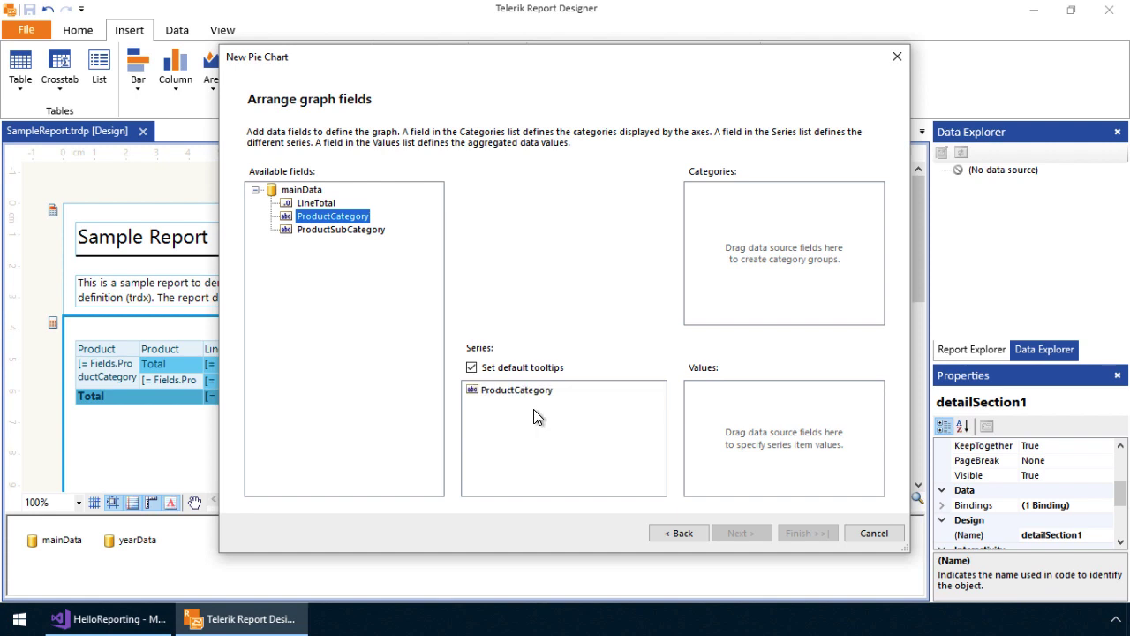
pyautogui.moveTo(320, 203); pyautogui.dragTo(714, 433)
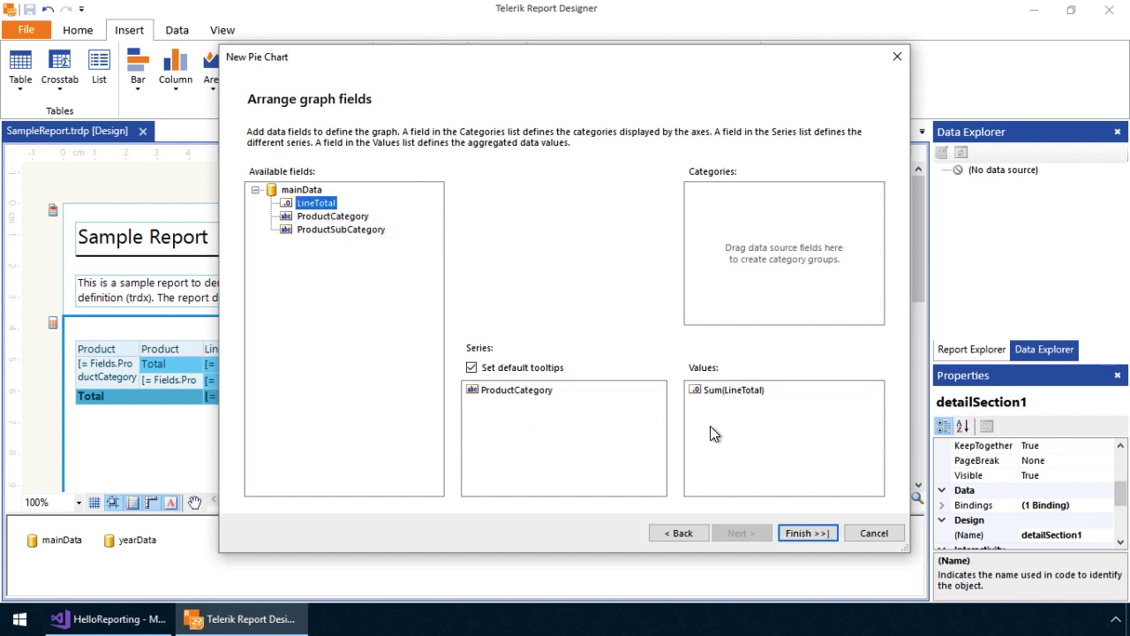
pyautogui.click(794, 536)
pyautogui.scroll(-3, 704, 460)
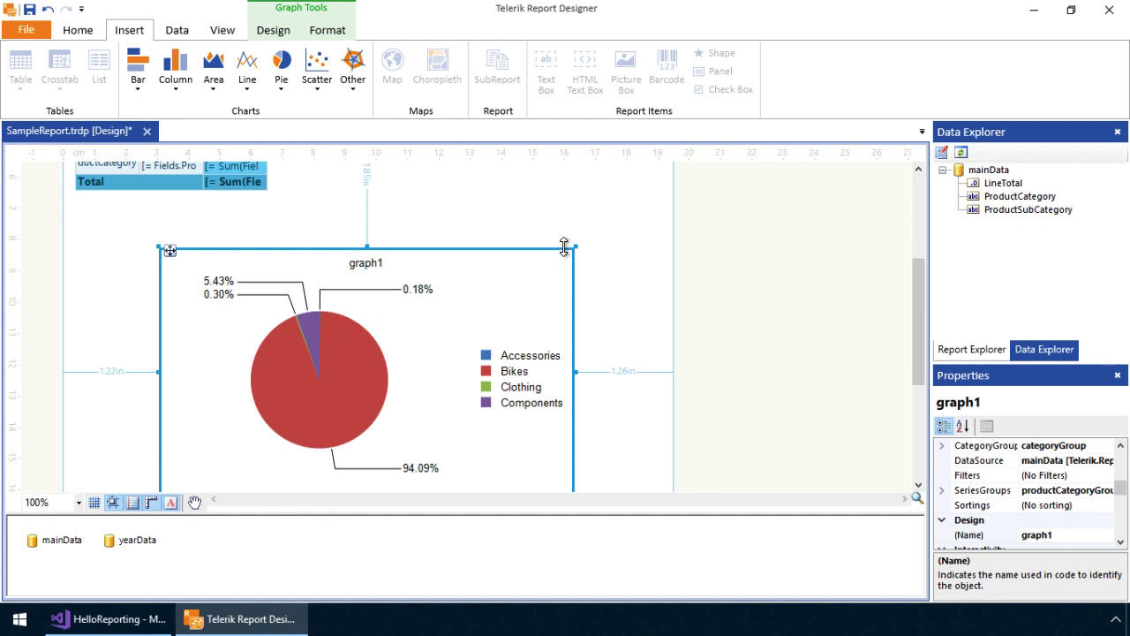
# Step: Shrink graph1 and move it up beside the crosstab at the top of the detail section
pyautogui.moveTo(575, 246); pyautogui.dragTo(482, 295)
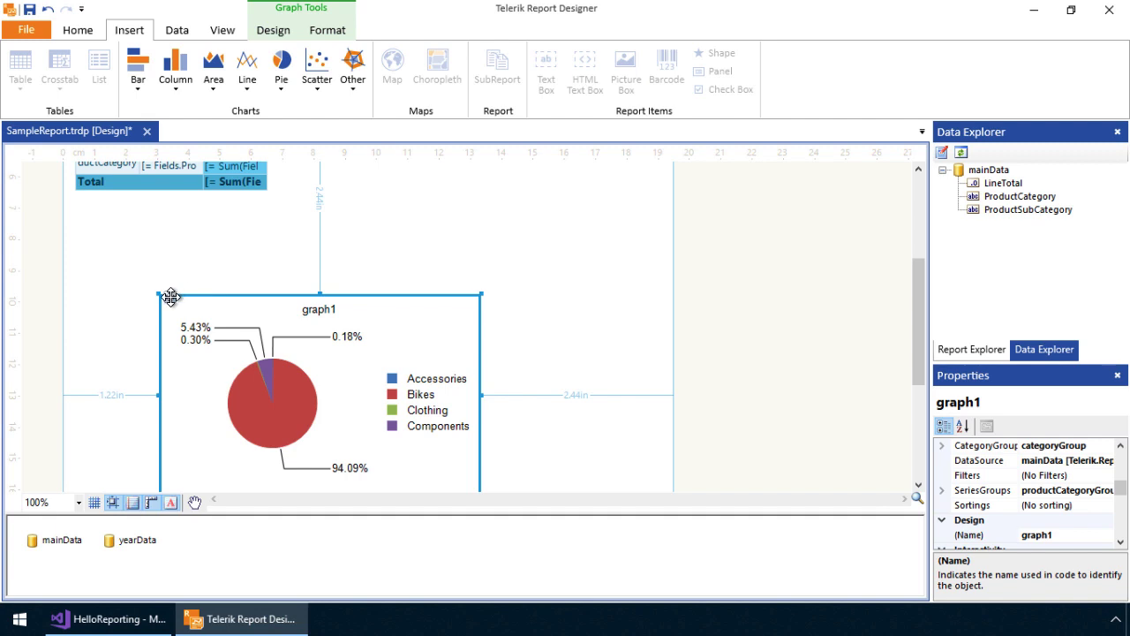
pyautogui.moveTo(171, 297); pyautogui.dragTo(307, 212)
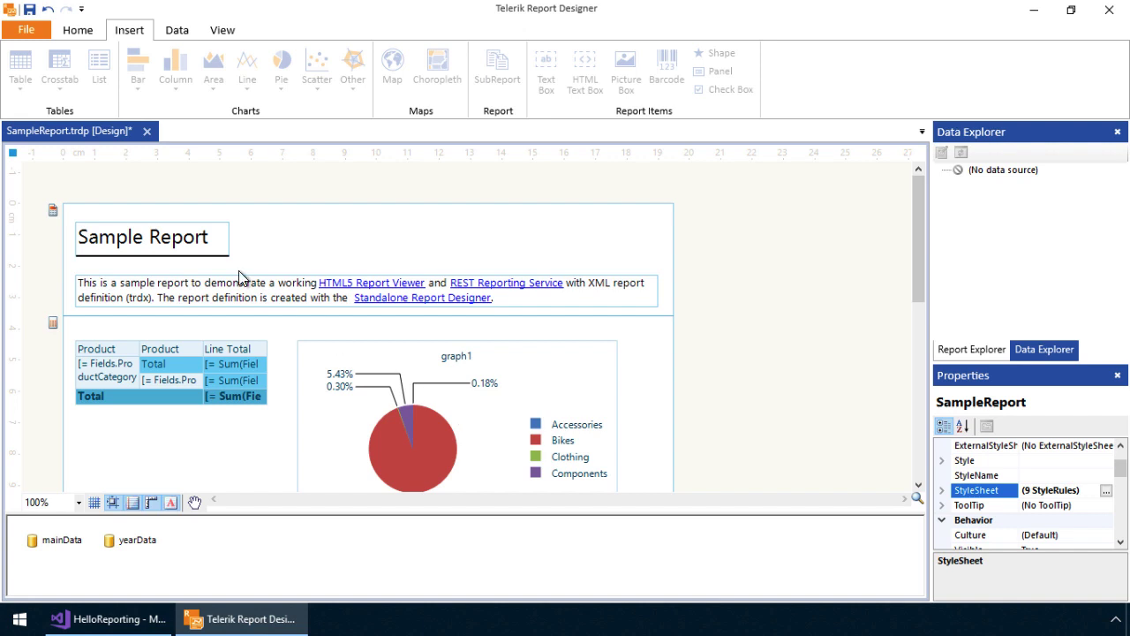
# Step: Preview the chart-and-crosstab report with 2004 selected as the year
pyautogui.click(78, 30)
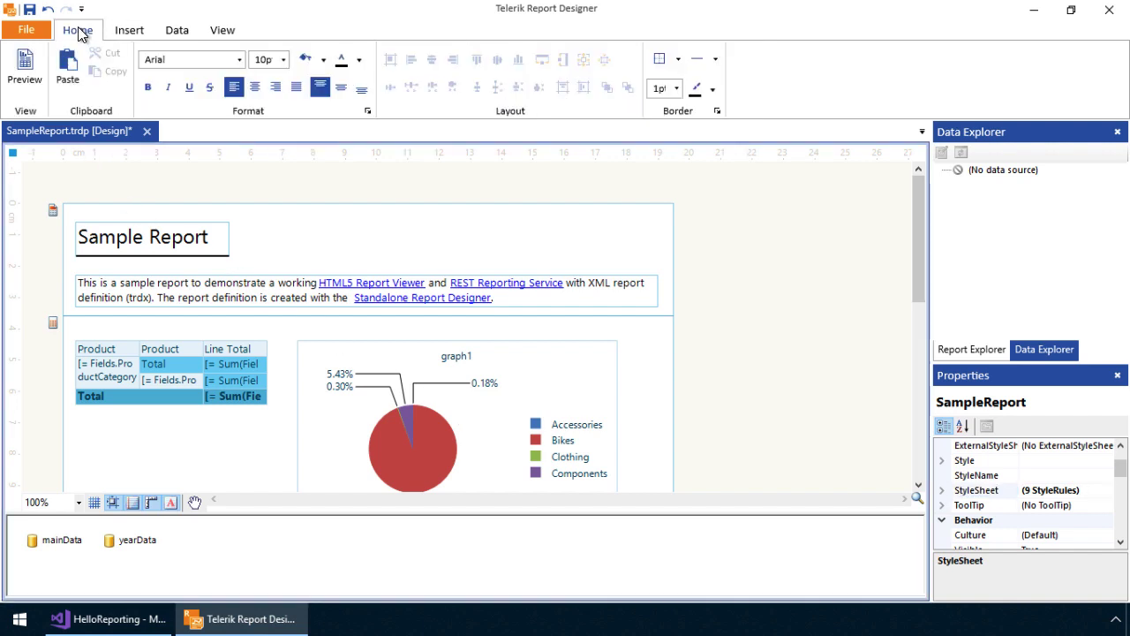
pyautogui.click(24, 72)
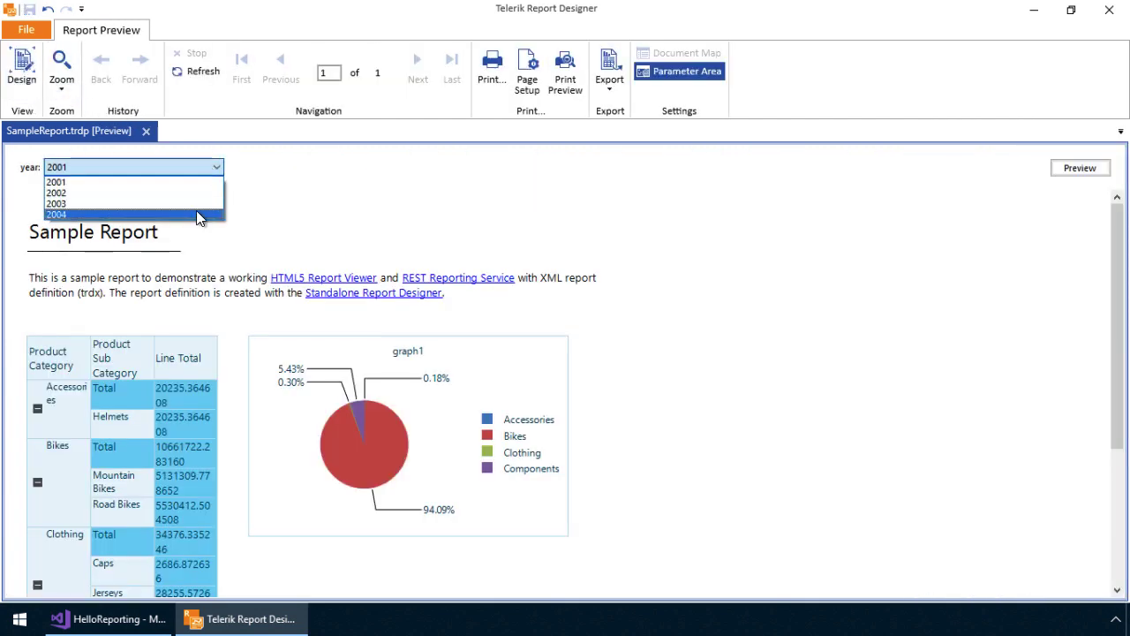
pyautogui.click(196, 209)
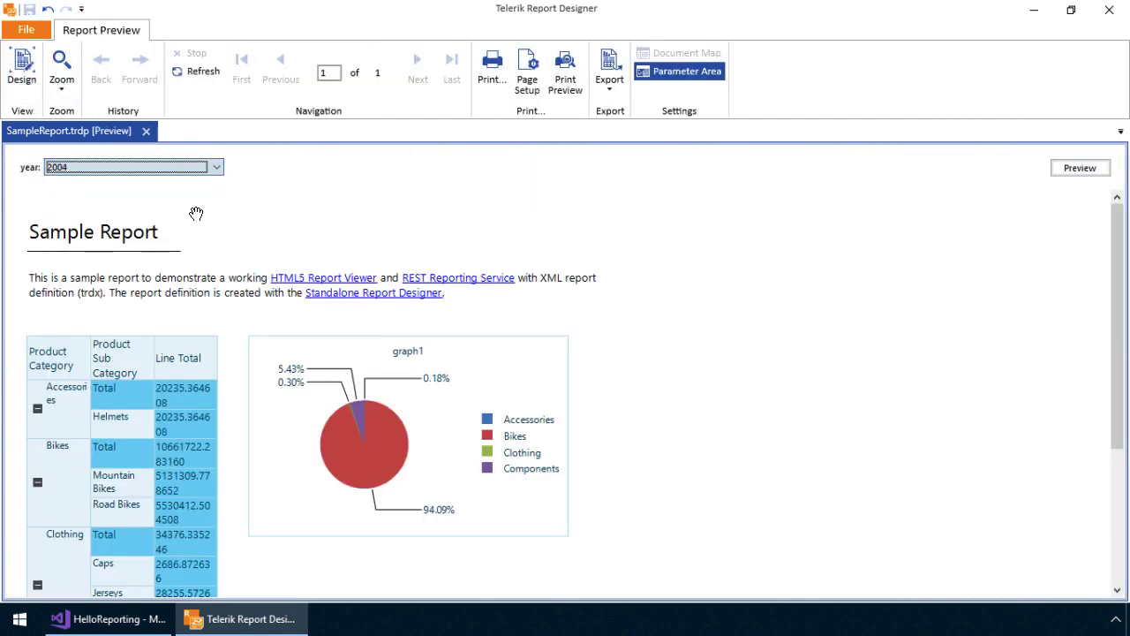
pyautogui.click(1066, 172)
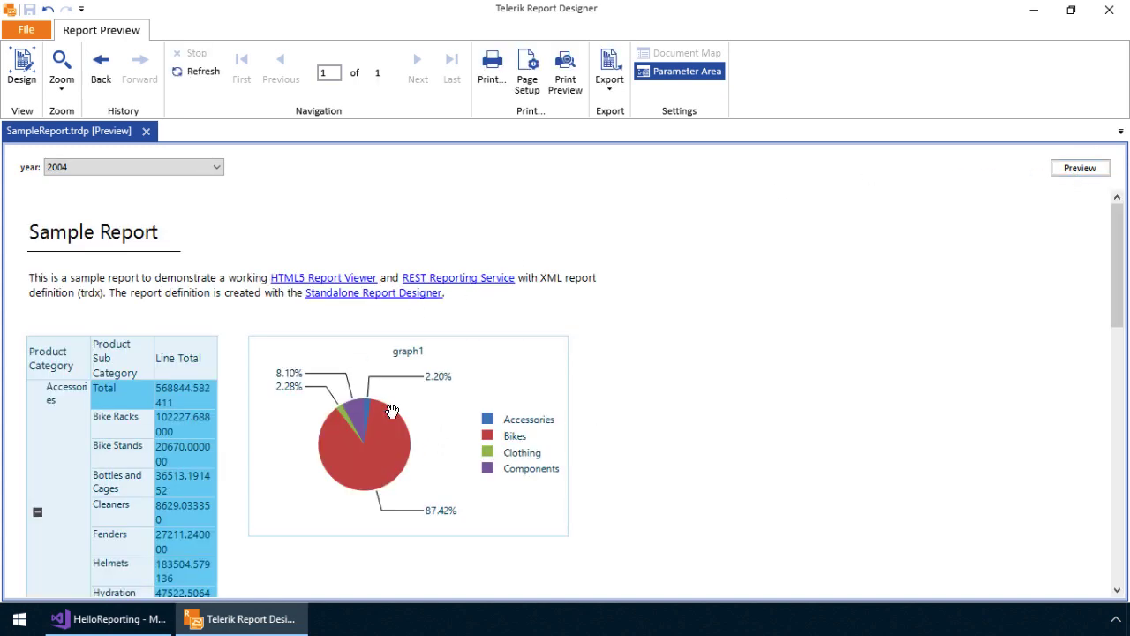
# Step: Run HelloReporting in Edge, close it after the database connection error, and show Solution Explorer
pyautogui.moveTo(392, 412)
pyautogui.hotkey('alt', 'Tab')
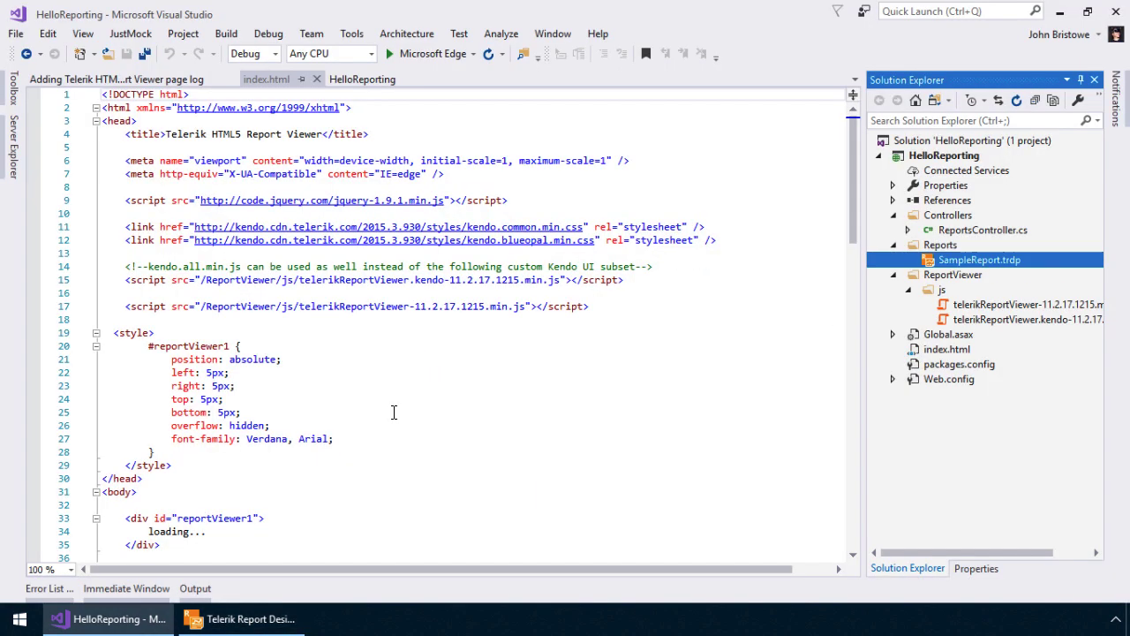
pyautogui.click(394, 56)
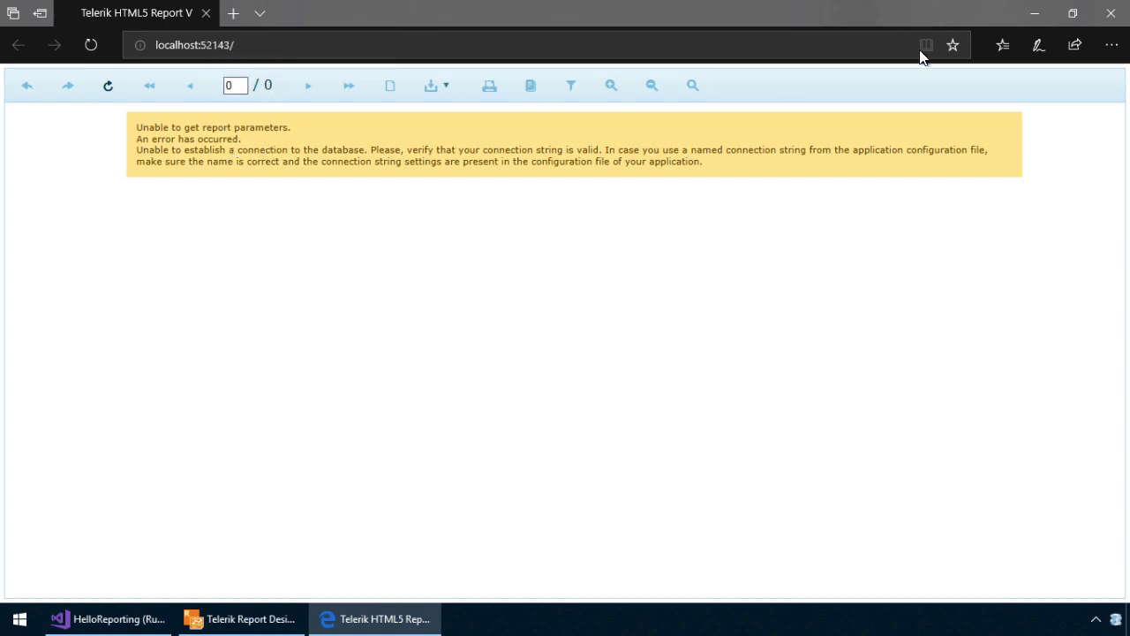
pyautogui.click(1112, 12)
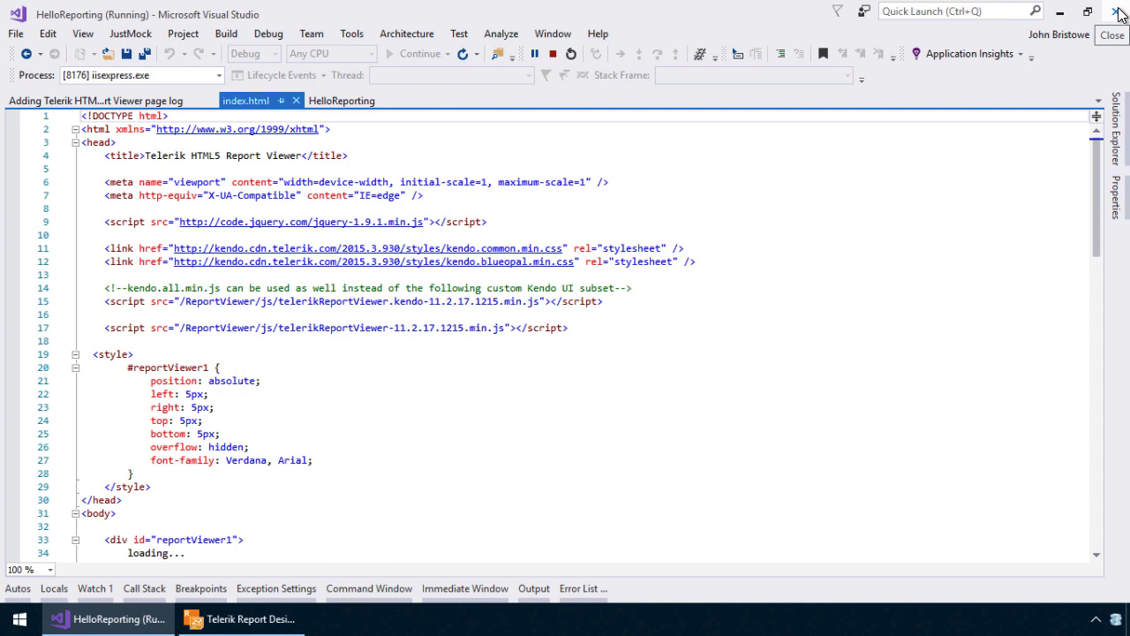
pyautogui.click(1117, 128)
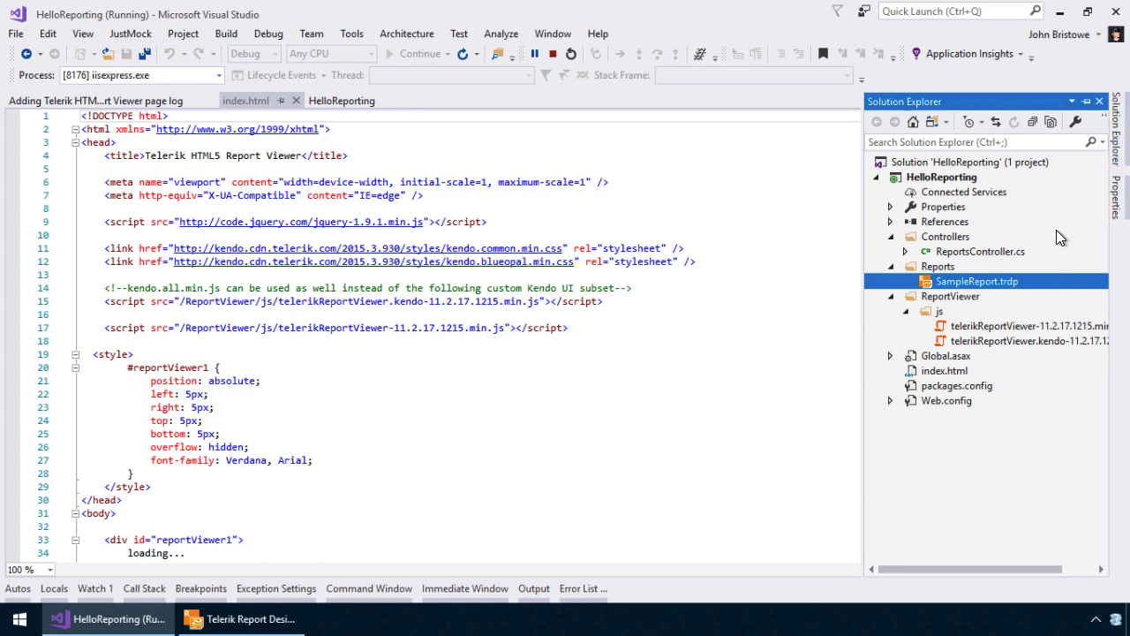
# Step: Paste the AdventureWorks connectionStrings block into Web.config above system.web
pyautogui.doubleClick(923, 408)
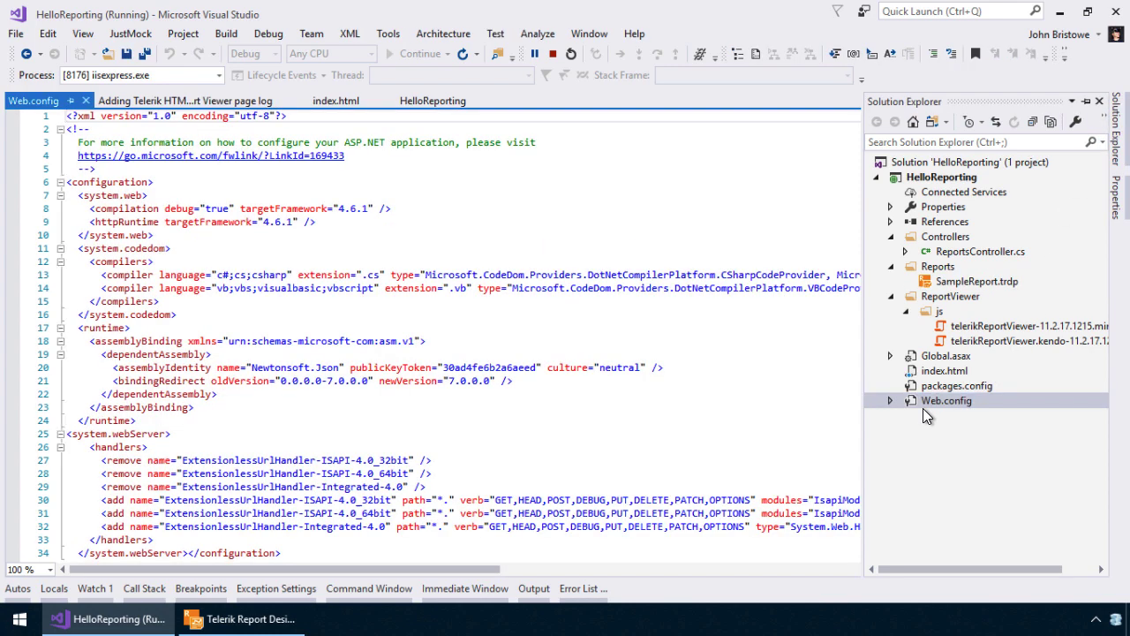
pyautogui.press('alt')
pyautogui.press('Escape')
pyautogui.press('Down')
pyautogui.press('Down')
pyautogui.press('Down')
pyautogui.press('Down')
pyautogui.press('Down')
pyautogui.press('Down')
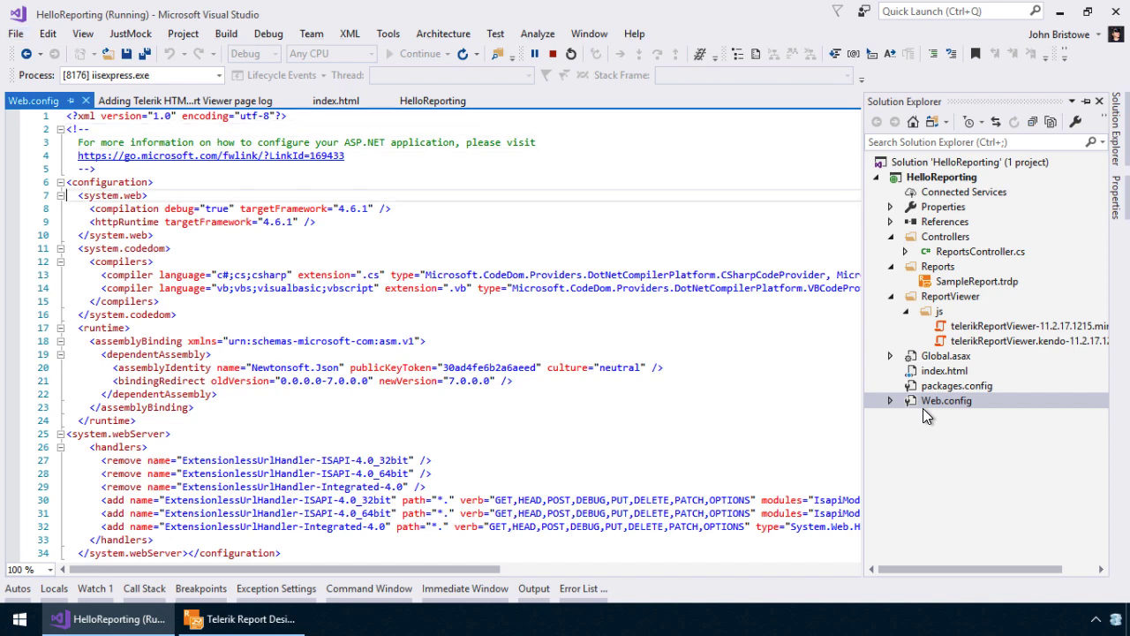
pyautogui.write('<connectionStrings>     <add name="AdventureWorks"          connectionString="Data Source=(local)\\SQLEXPRESS;Initial Catalog=AdventureWorks;Integrated Security=SSPI"          providerName="System.Data.SqlClient" />   </connectionStrings>')
pyautogui.press('Return')
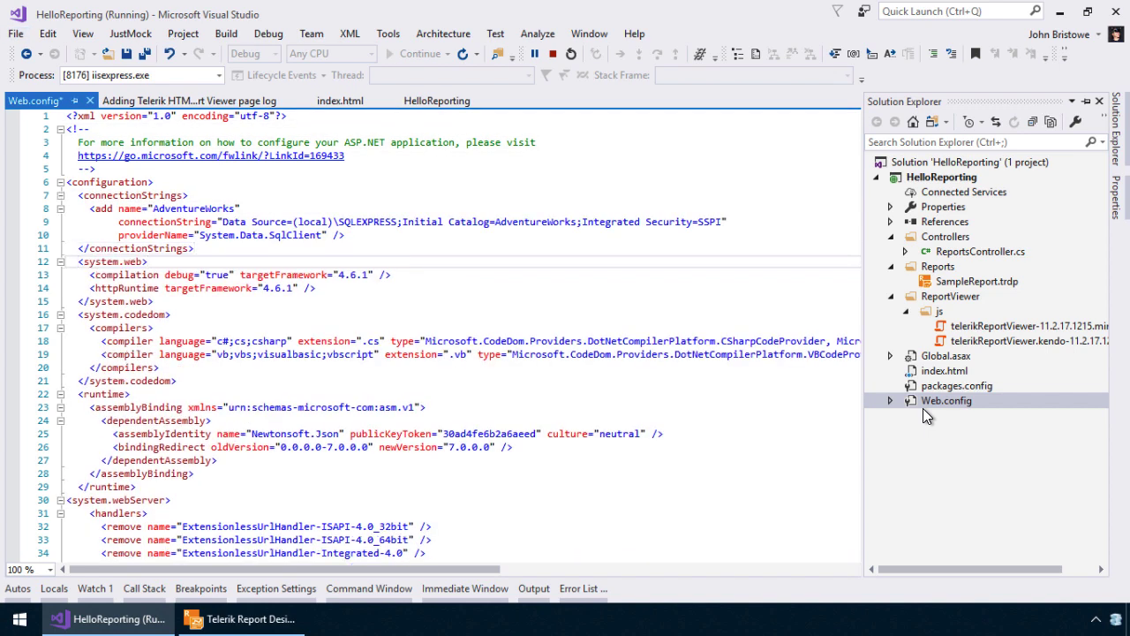
# Step: Save Web.config after stopping debugging, then start the site again
pyautogui.hotkey('ctrl', 's')
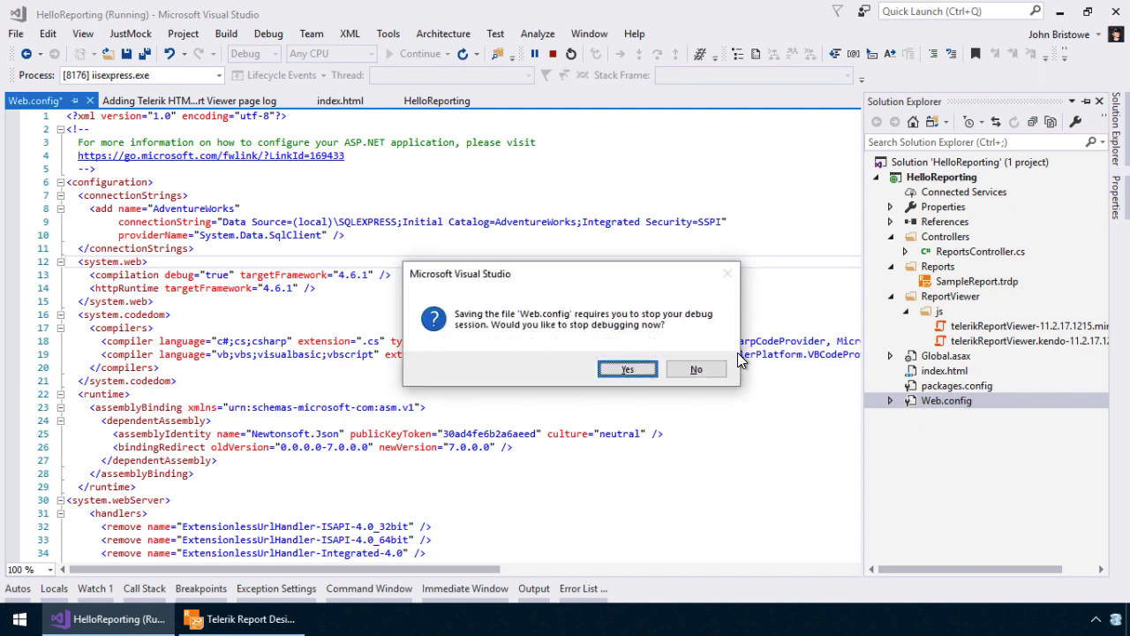
pyautogui.click(628, 370)
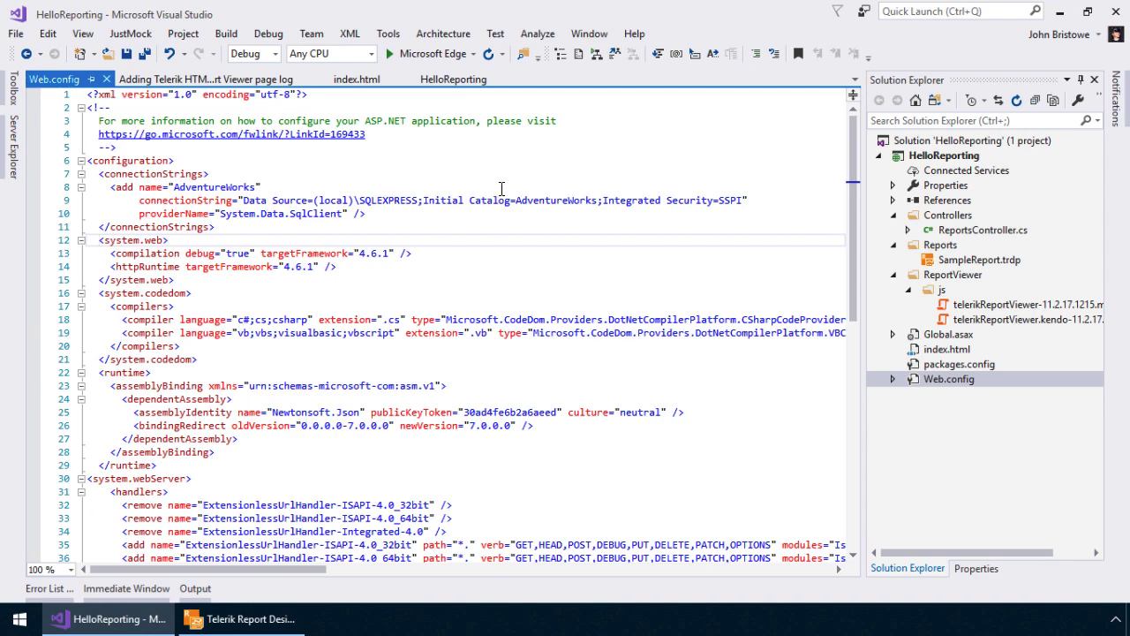
pyautogui.click(389, 53)
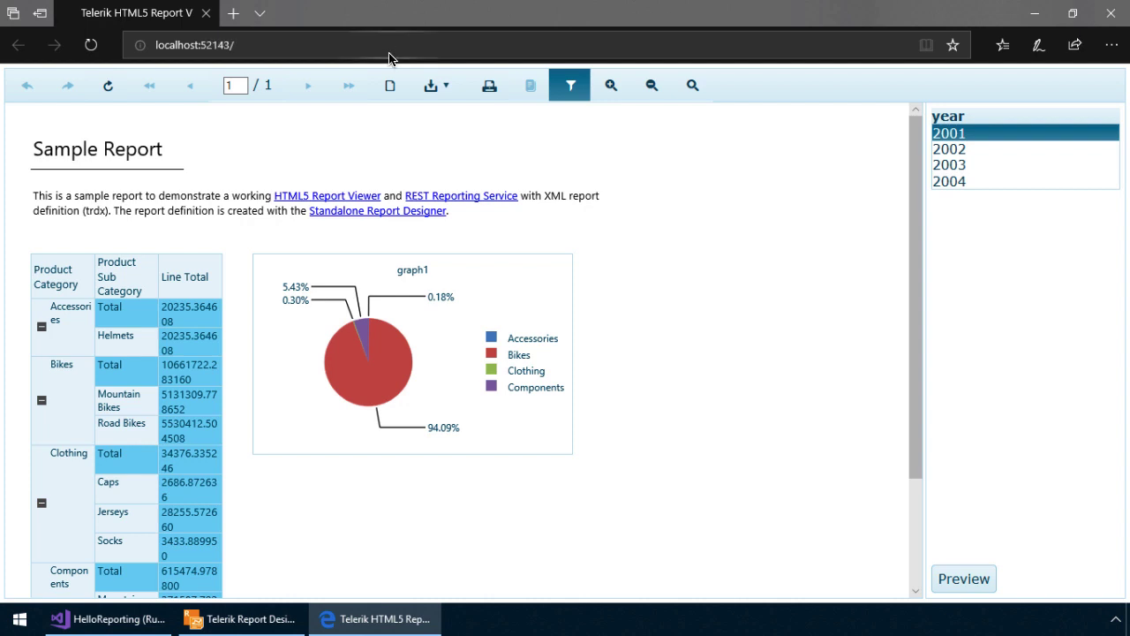
# Step: Refresh the web report viewer with 2003 selected as the report year
pyautogui.click(391, 55)
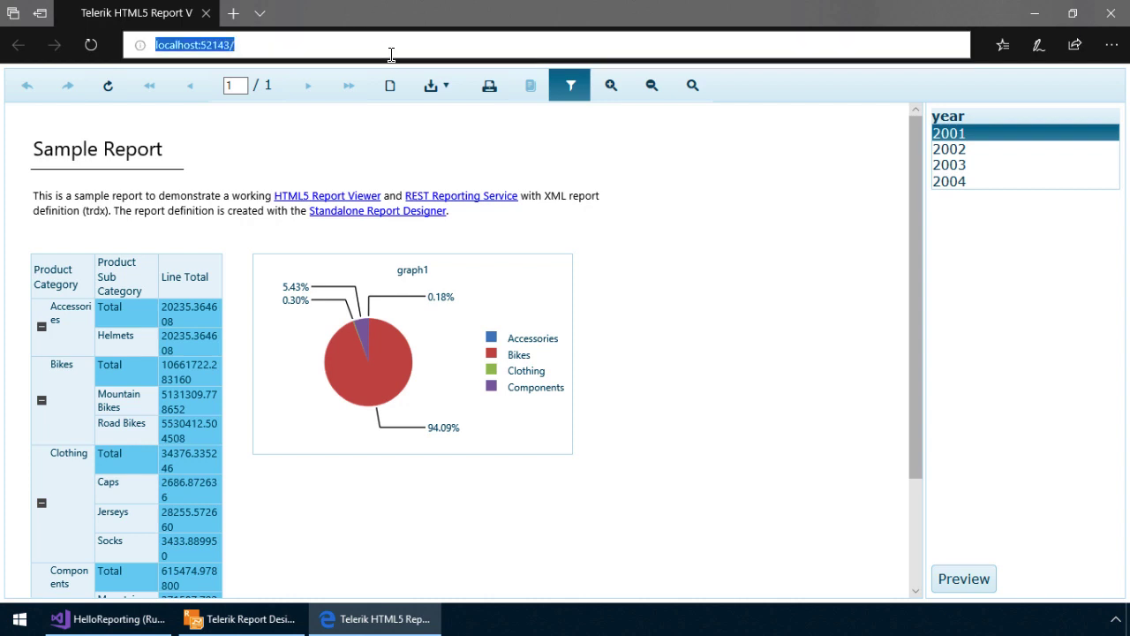
pyautogui.click(378, 139)
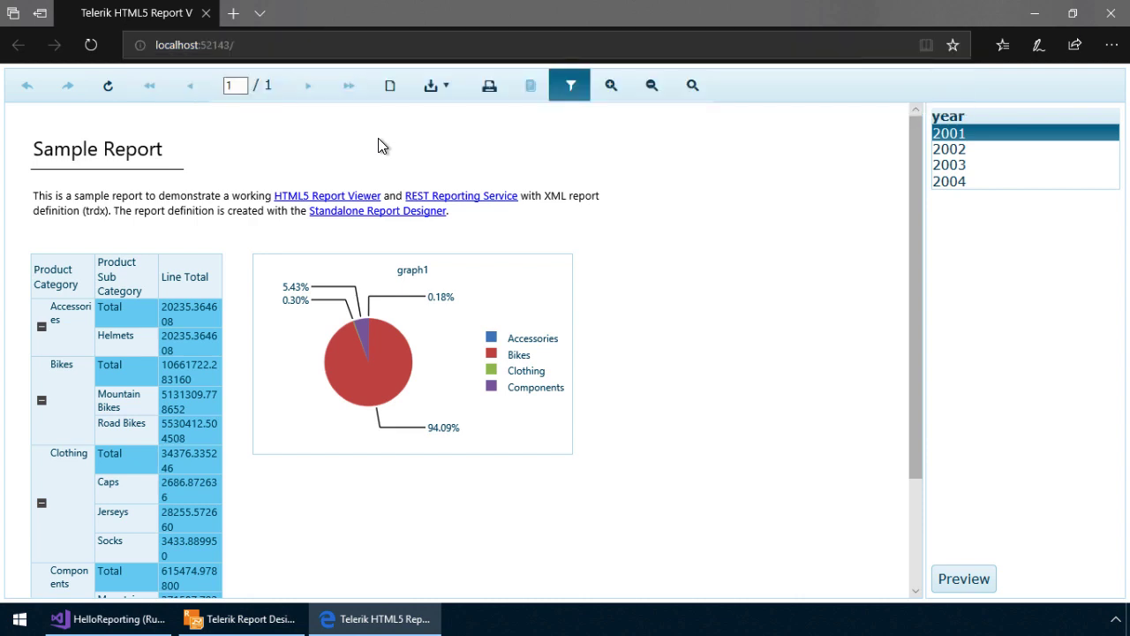
pyautogui.click(965, 165)
pyautogui.click(959, 579)
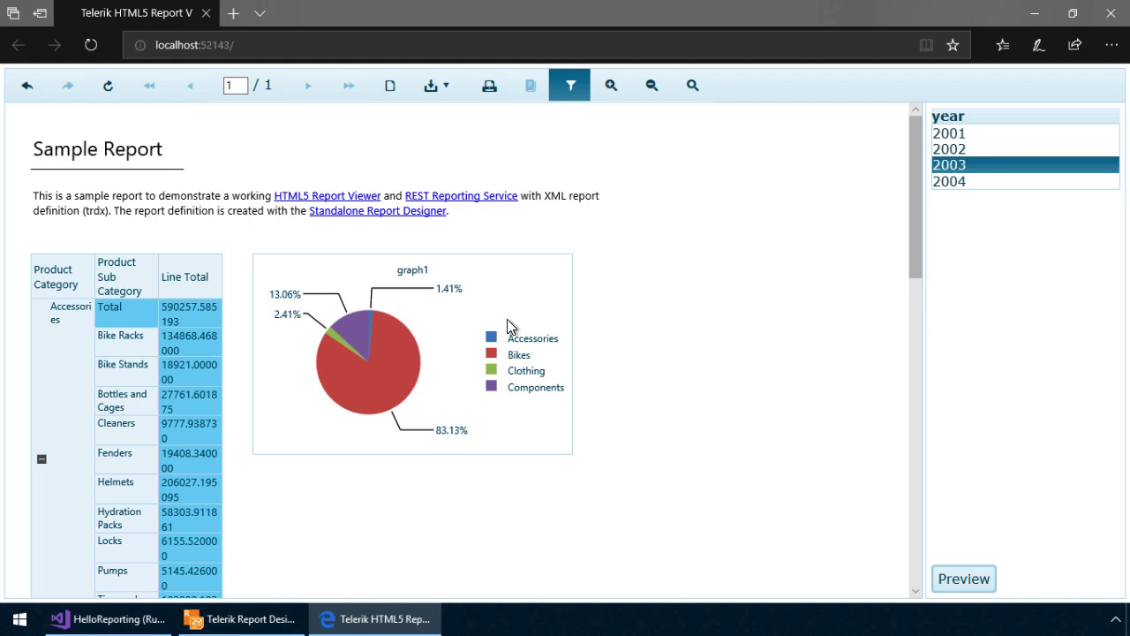
# Step: Export the 2003 report from the viewer as an Acrobat (PDF) file
pyautogui.click(439, 101)
pyautogui.click(441, 101)
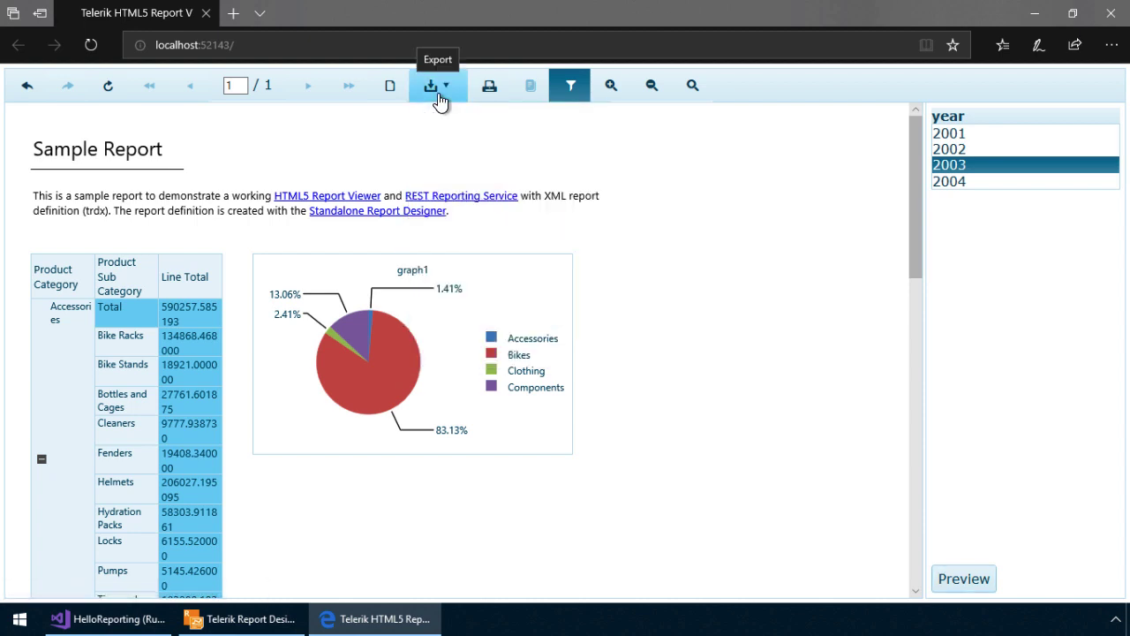
pyautogui.click(439, 97)
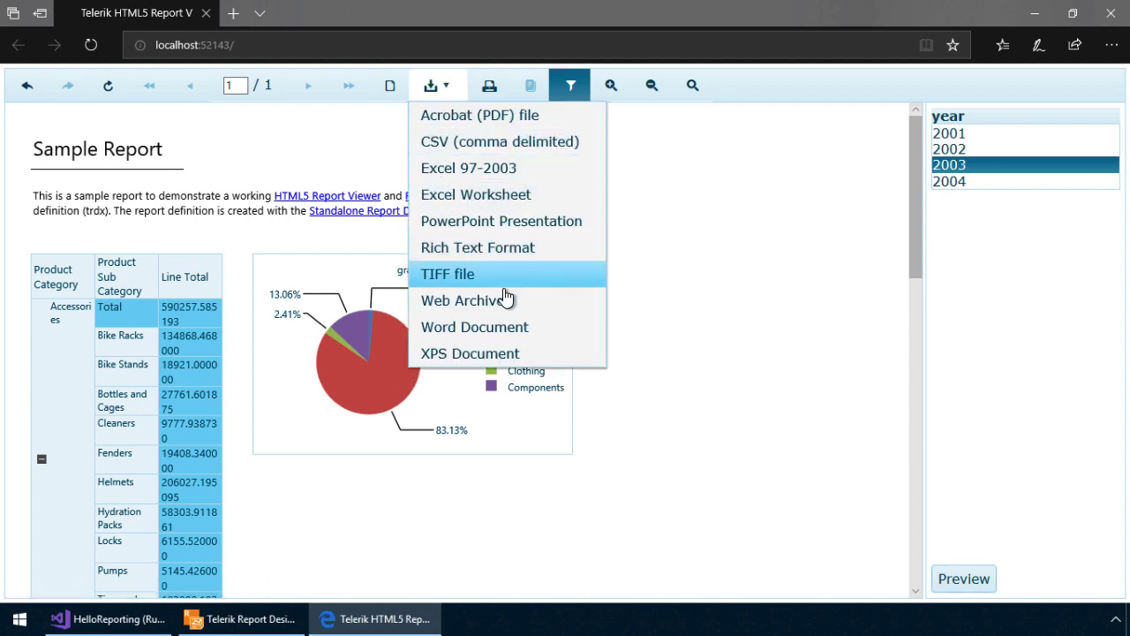
pyautogui.click(520, 122)
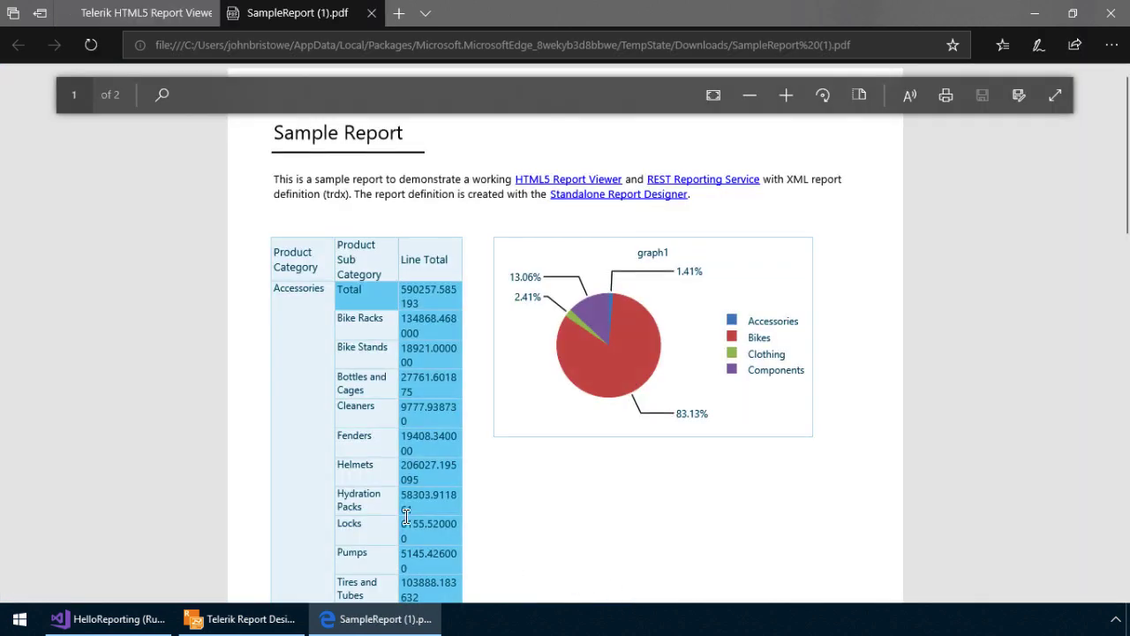
# Step: Scroll through the two pages of the exported SampleReport (1).pdf
pyautogui.scroll(-3, 448, 398)
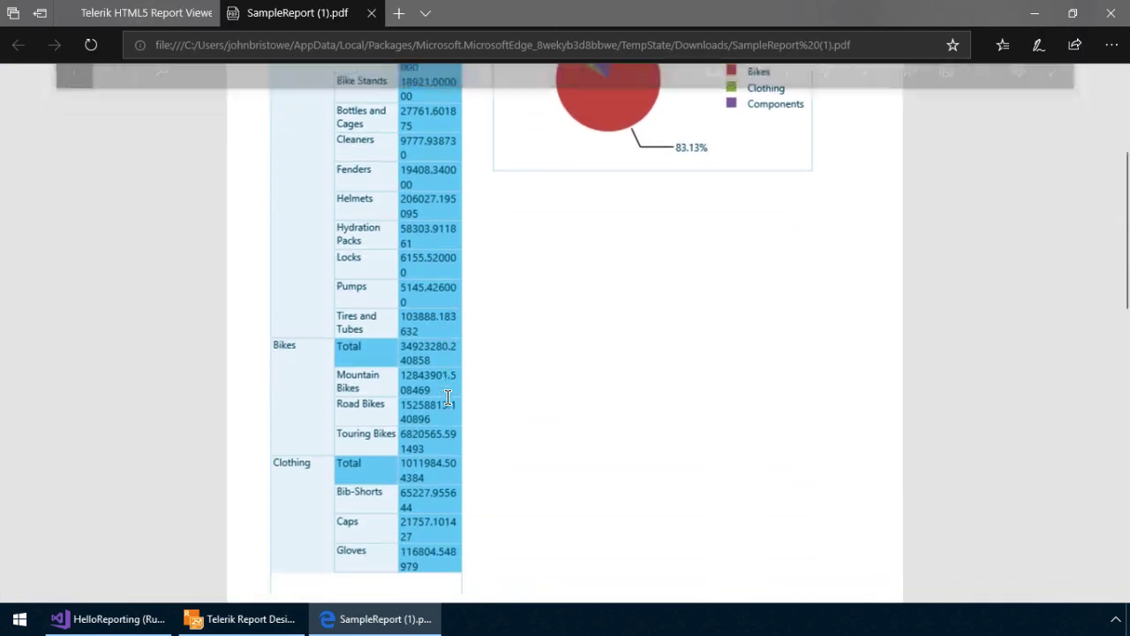
pyautogui.scroll(-15, 448, 398)
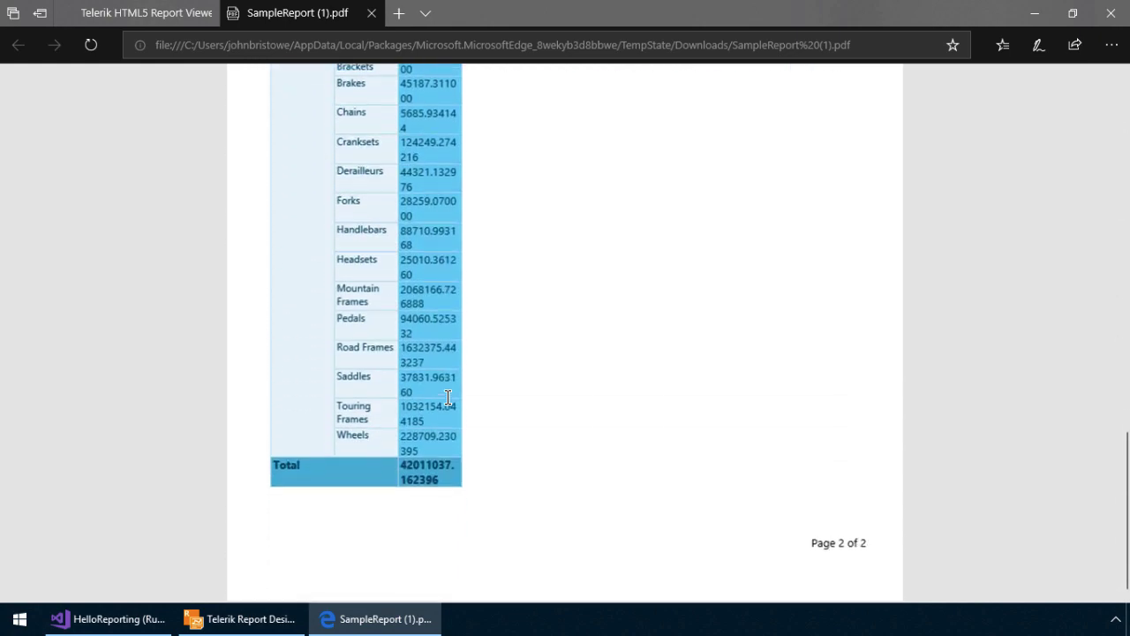
pyautogui.scroll(20, 448, 399)
pyautogui.scroll(-2, 448, 398)
pyautogui.scroll(3, 448, 399)
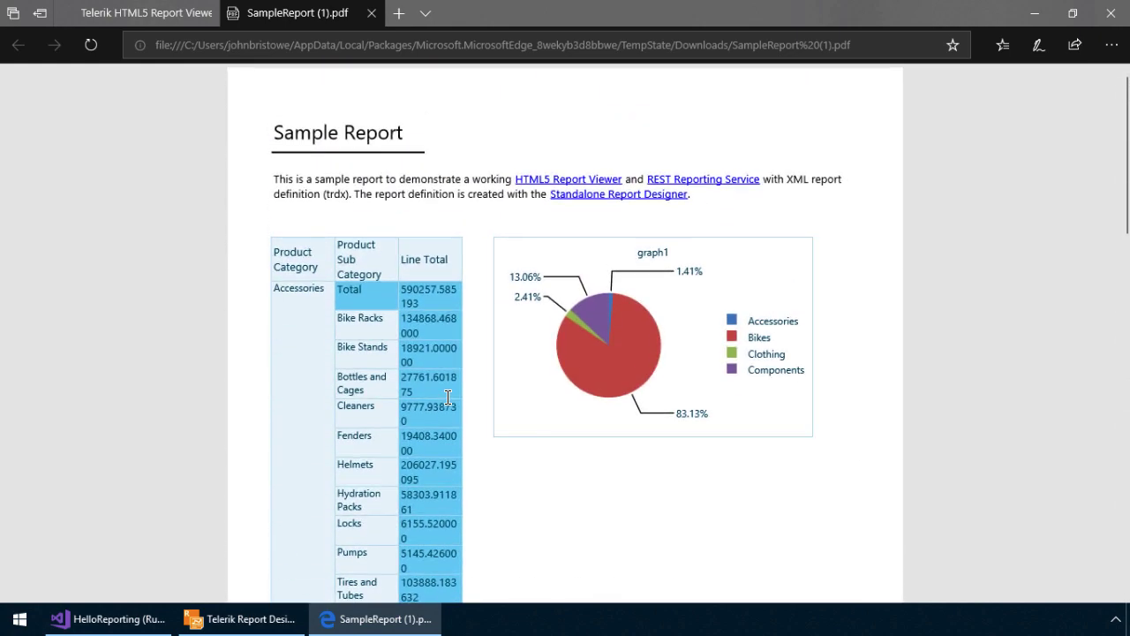
# Step: Close the SampleReport (1).pdf tab to return to the 2003 report viewer
pyautogui.click(373, 14)
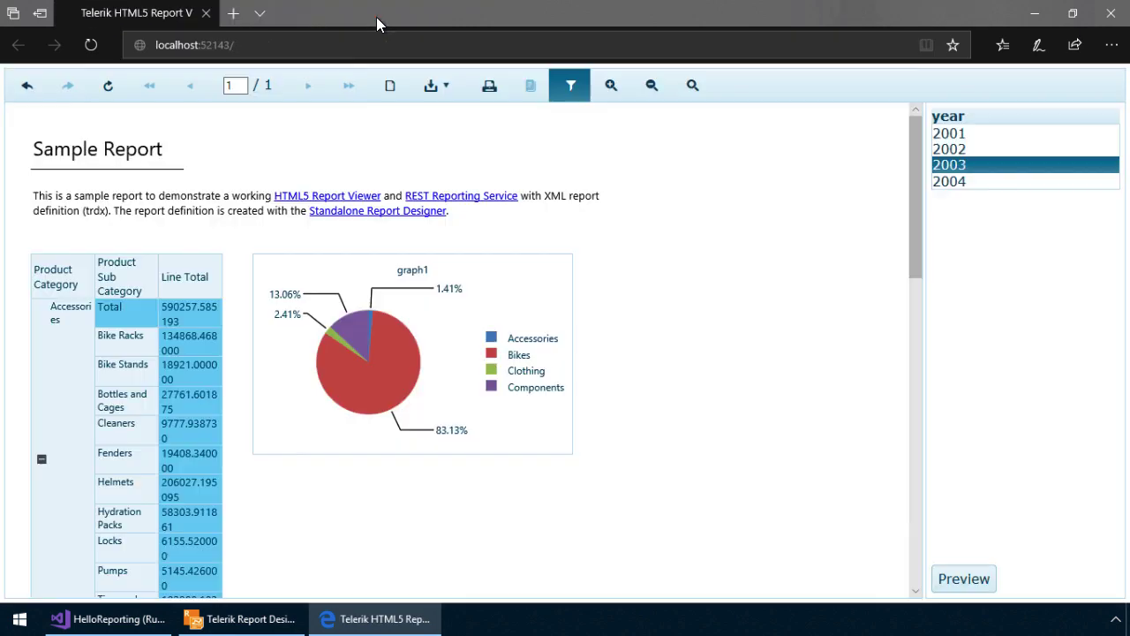